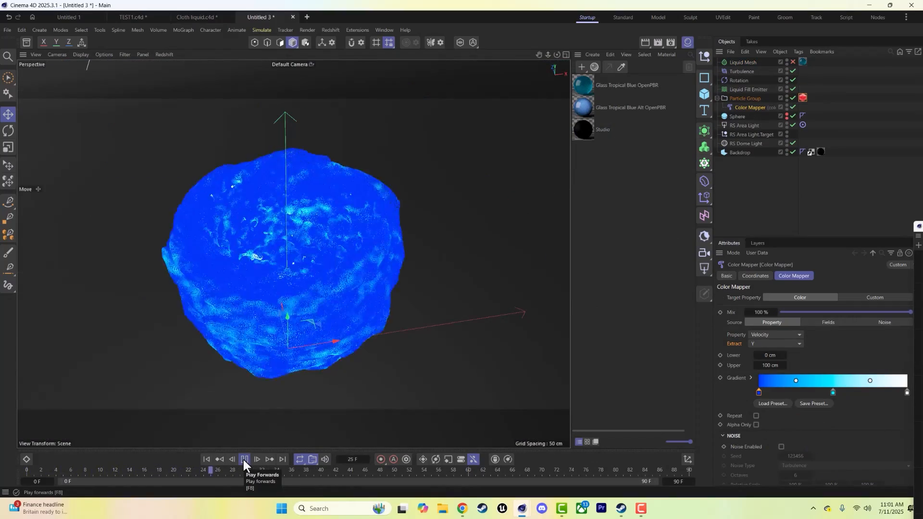
pyautogui.click(243, 459)
pyautogui.click(164, 54)
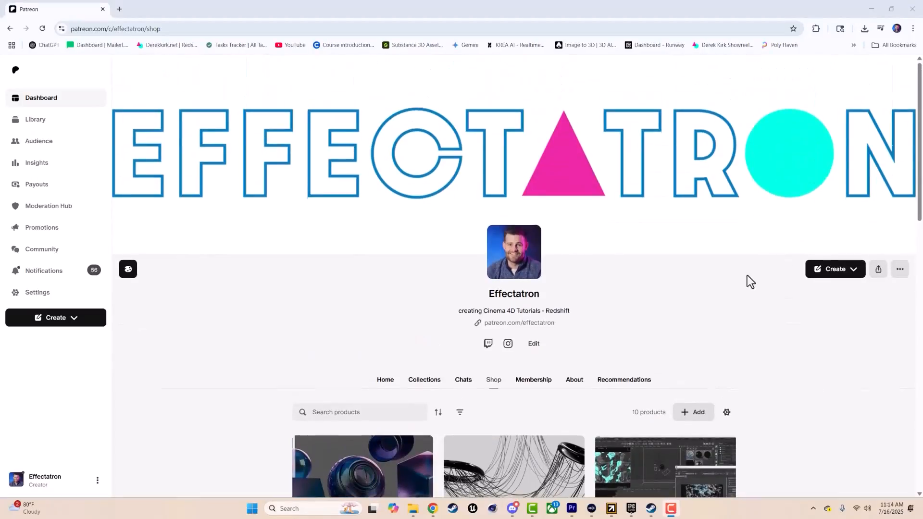
# Browse the products in the Patreon shop and the posts in the Project Files collection
pyautogui.scroll(-12, 786, 294)
pyautogui.scroll(-2, 794, 288)
pyautogui.scroll(12, 744, 289)
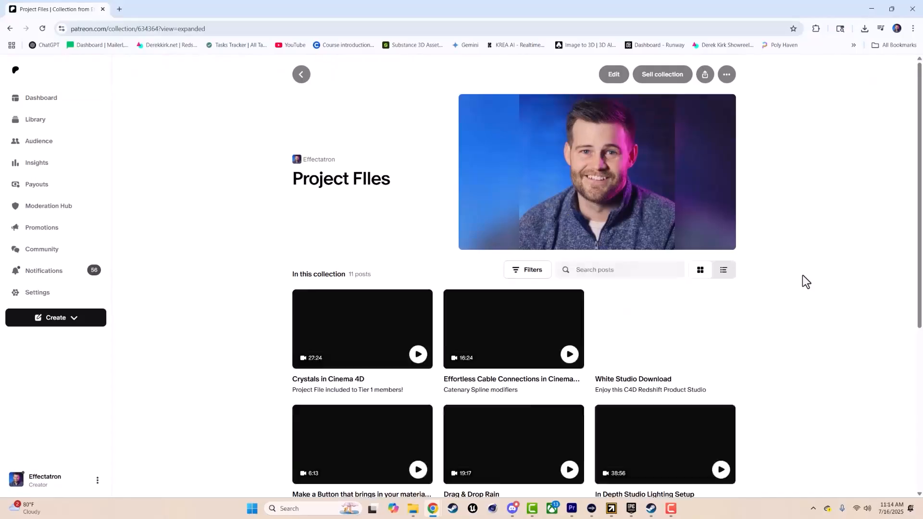
pyautogui.scroll(-3, 803, 275)
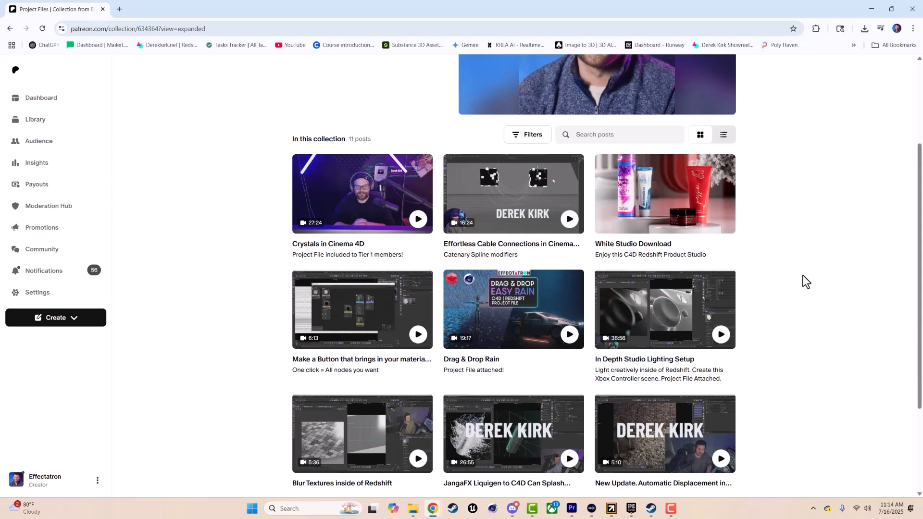
pyautogui.scroll(-3, 812, 231)
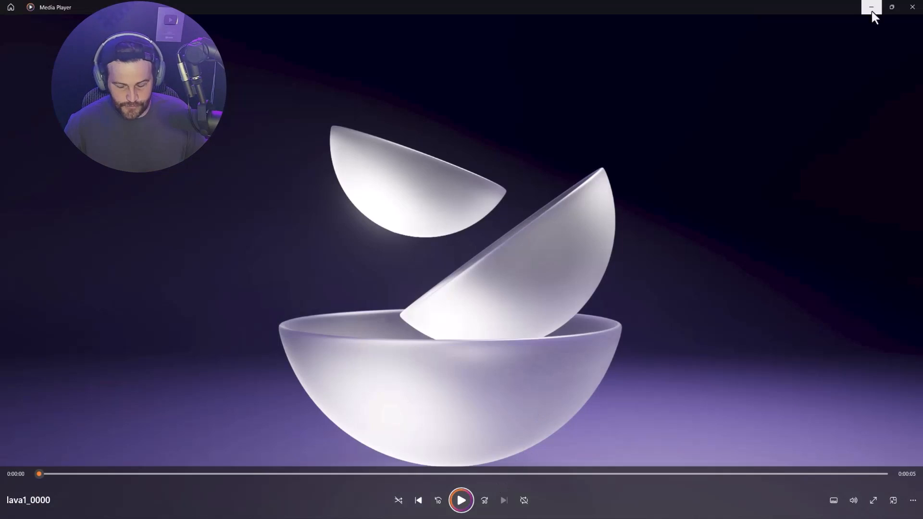
# Close the lava1_0000 clip, review the swirl0000 render from the show folder, and return to the Cinema 4D scene
pyautogui.click(912, 7)
pyautogui.doubleClick(249, 91)
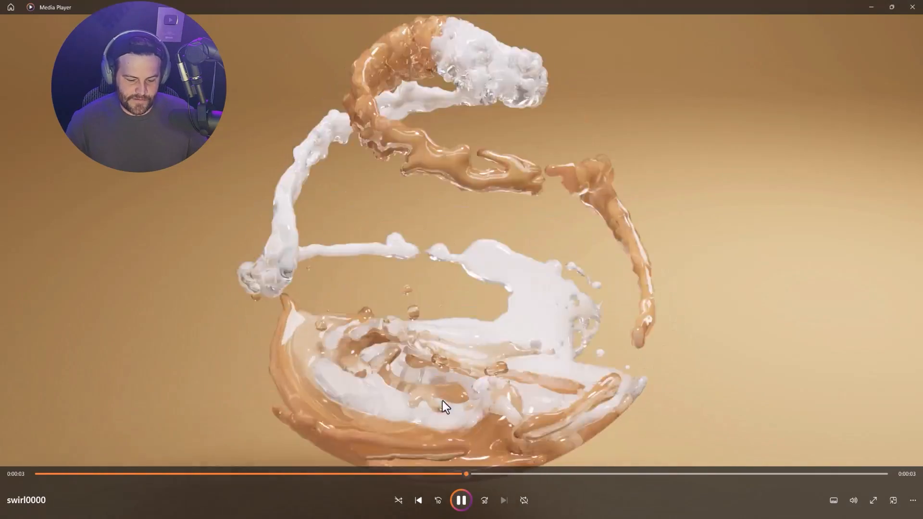
pyautogui.click(460, 500)
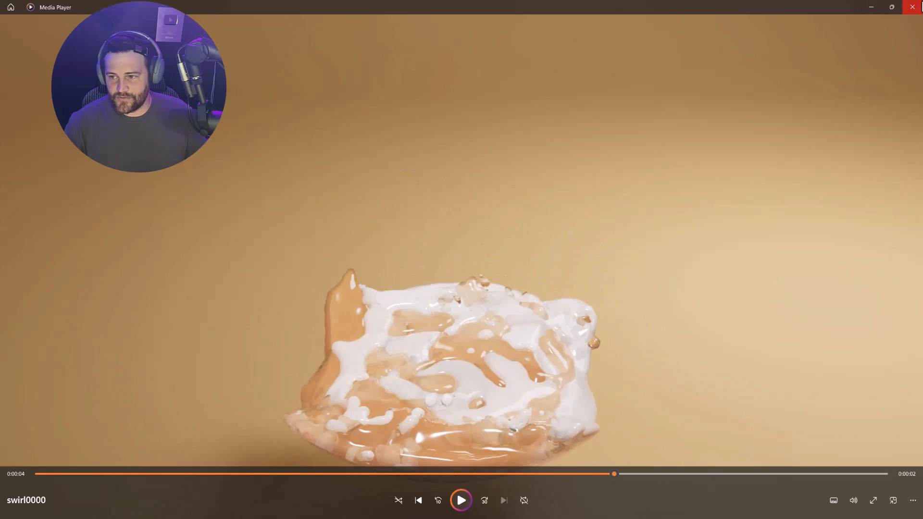
pyautogui.click(911, 7)
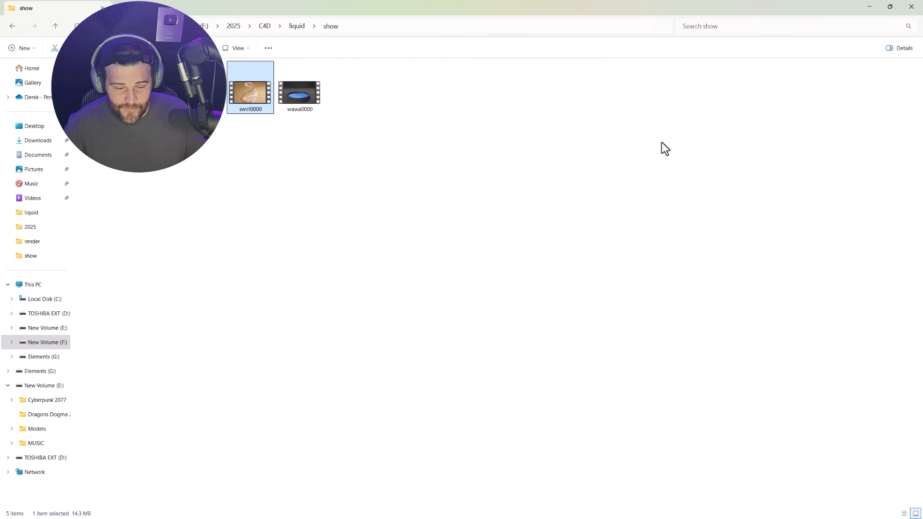
pyautogui.click(873, 9)
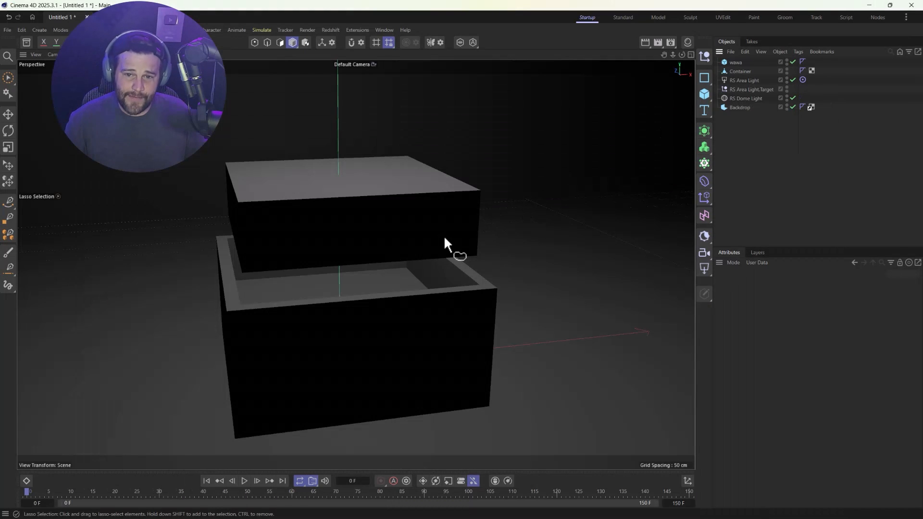
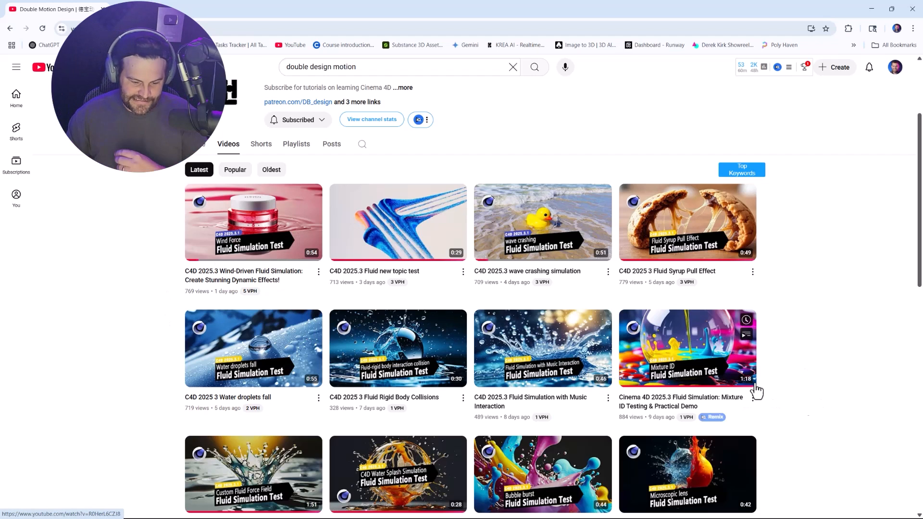
# Browse the fluid simulation test videos on the Double Motion Design YouTube channel
pyautogui.scroll(-1, 700, 394)
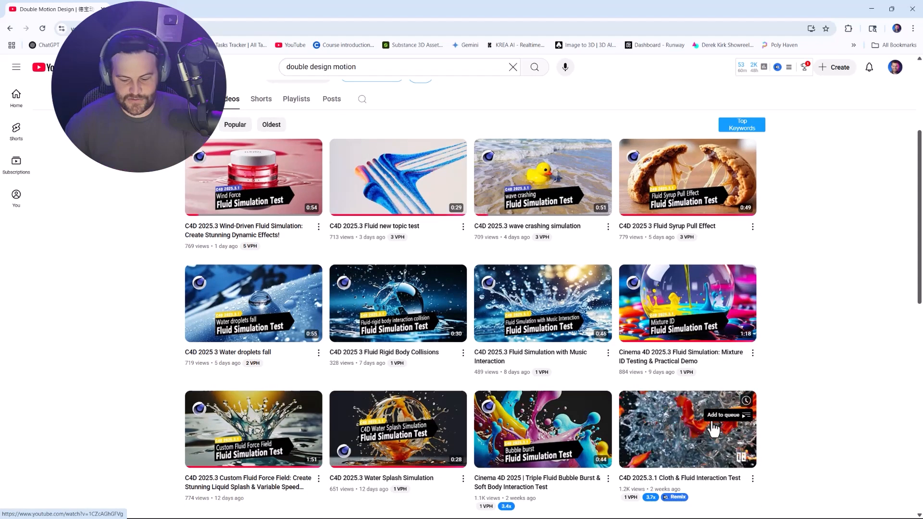
pyautogui.scroll(1, 807, 346)
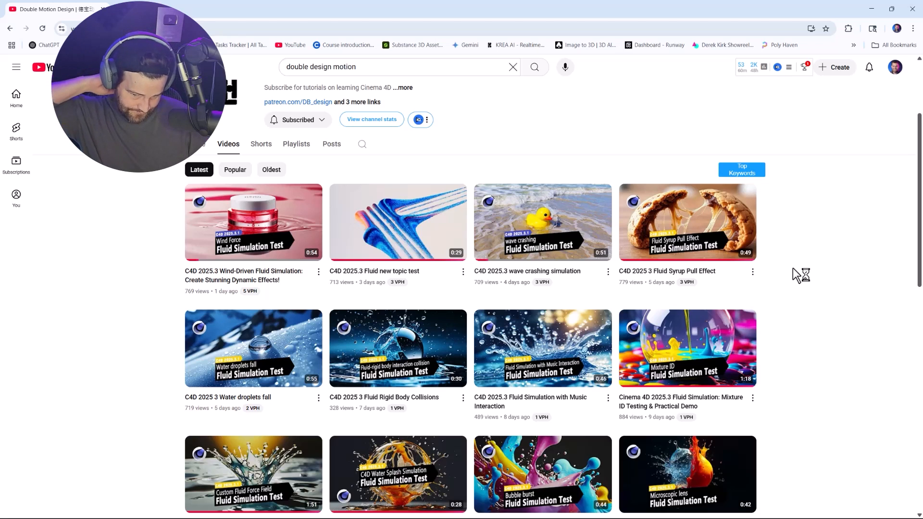
pyautogui.scroll(-7, 795, 279)
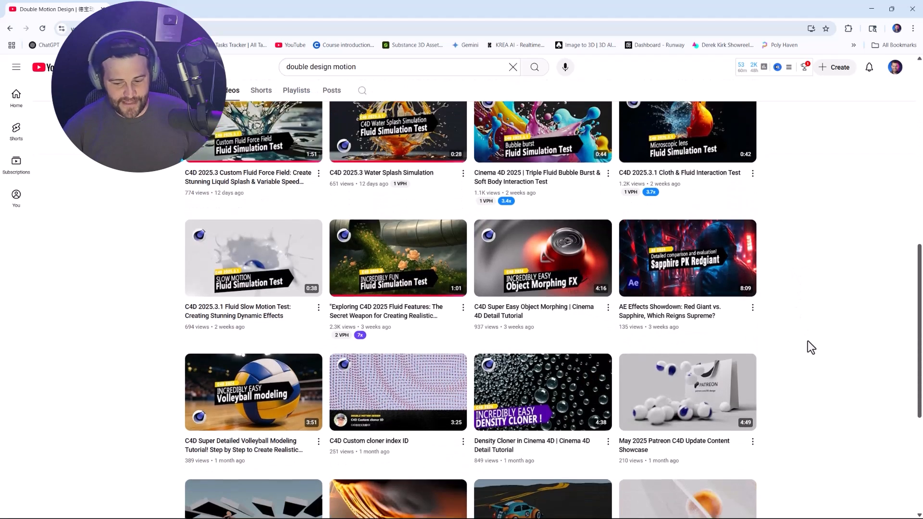
pyautogui.scroll(-2, 807, 341)
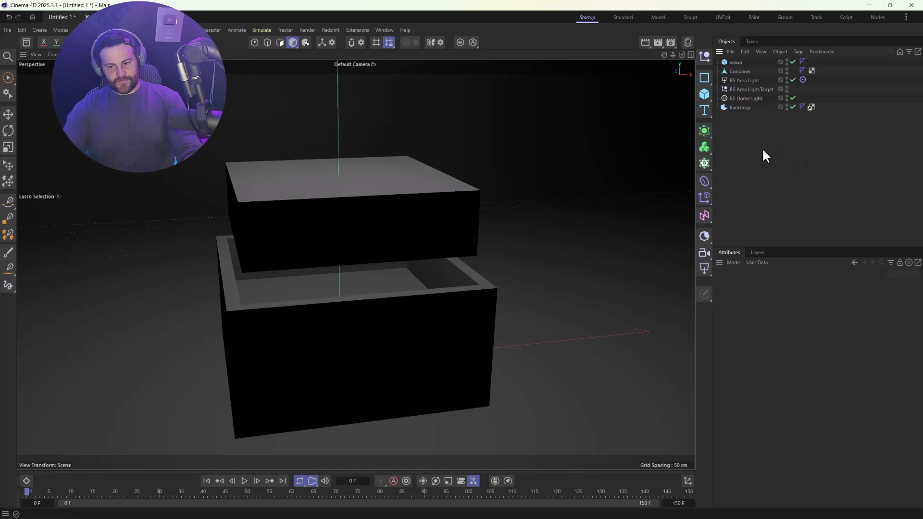
# Raise the wawa cube along the Y axis so it sits higher above the open container
pyautogui.click(737, 72)
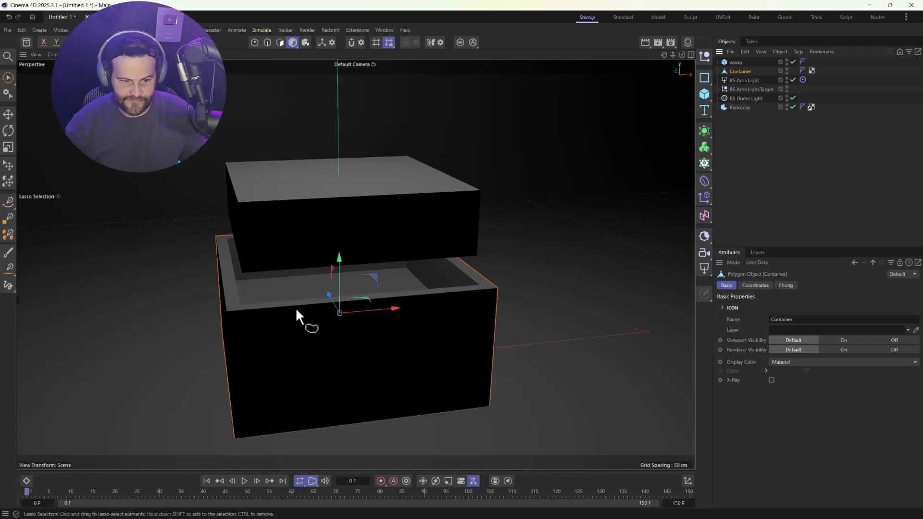
pyautogui.click(731, 62)
pyautogui.moveTo(340, 177); pyautogui.dragTo(337, 123)
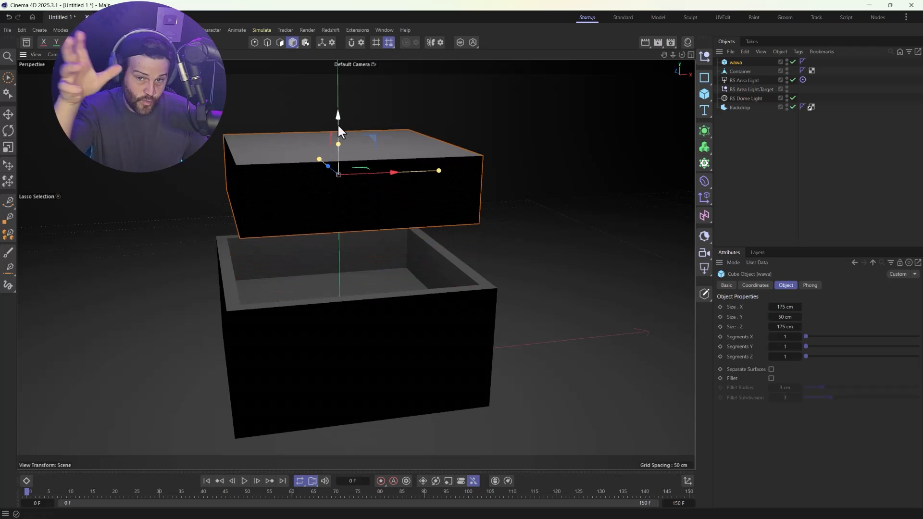
# Add a Collider simulation tag to the Container and copy the tag onto the Backdrop
pyautogui.click(737, 70)
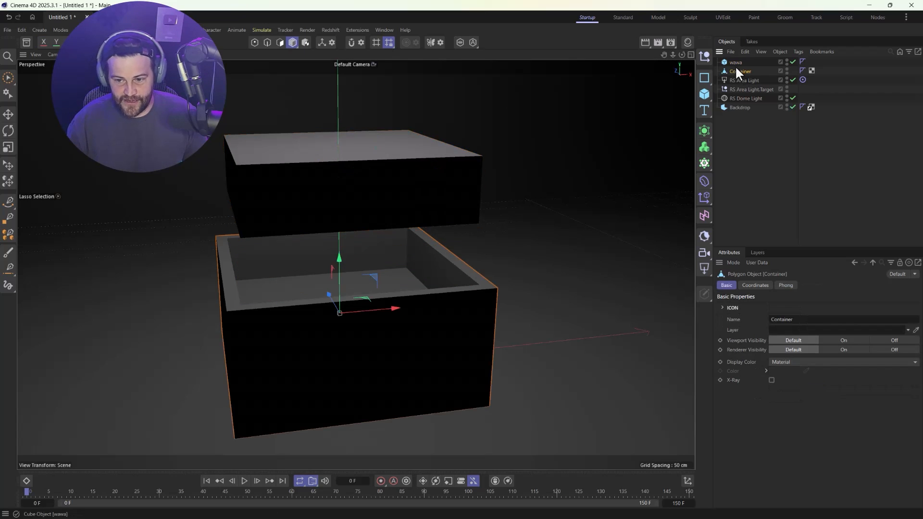
pyautogui.click(734, 63)
pyautogui.click(736, 72)
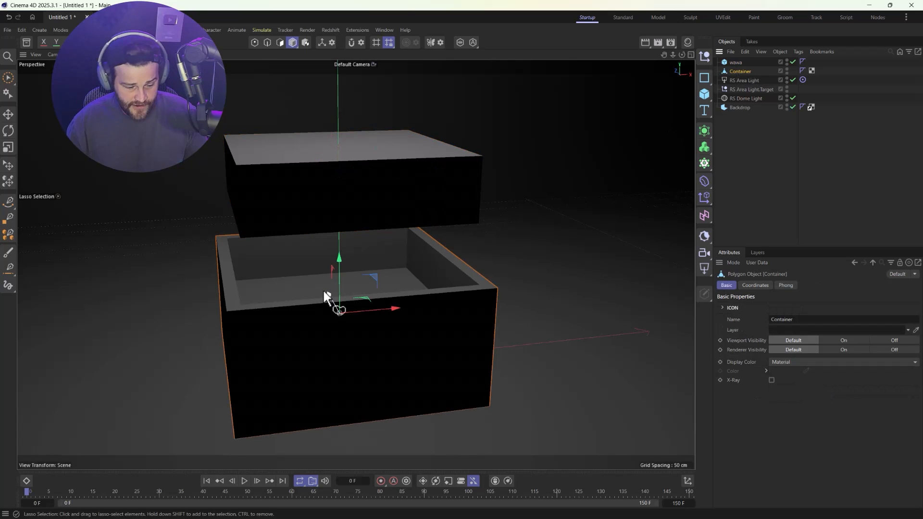
pyautogui.rightClick(739, 71)
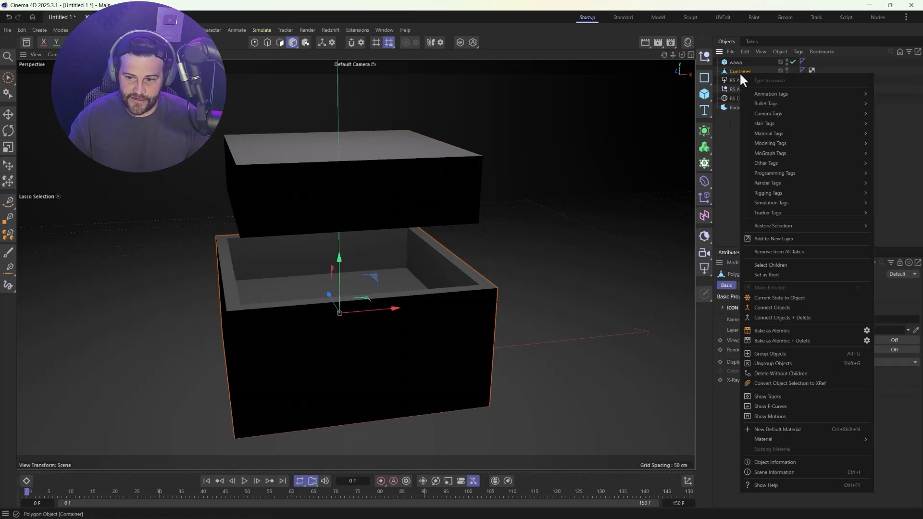
pyautogui.moveTo(833, 203)
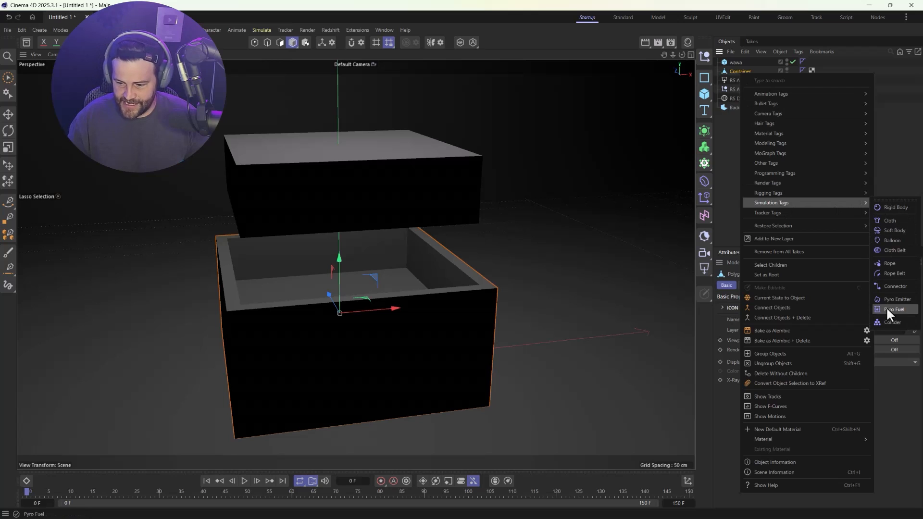
pyautogui.click(888, 322)
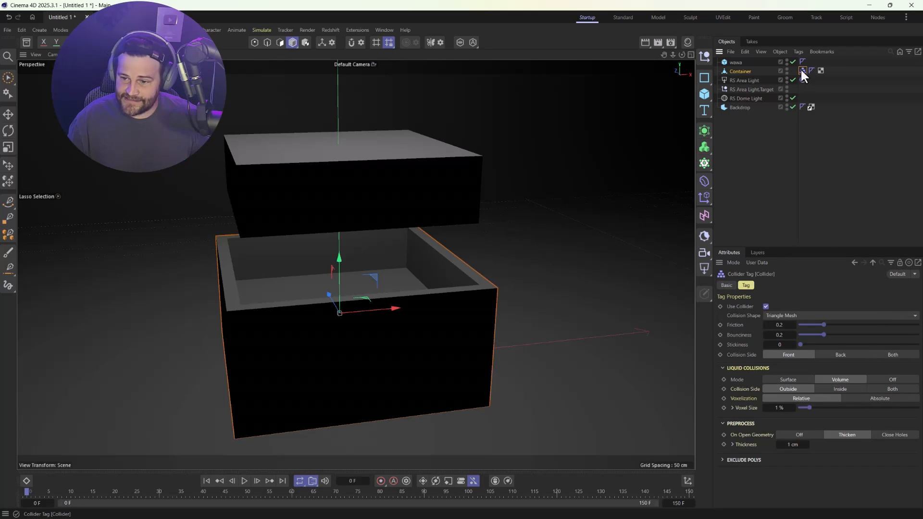
pyautogui.keyDown('ctrl'); pyautogui.moveTo(831, 110); pyautogui.dragTo(831, 111); pyautogui.keyUp('ctrl')
pyautogui.click(776, 145)
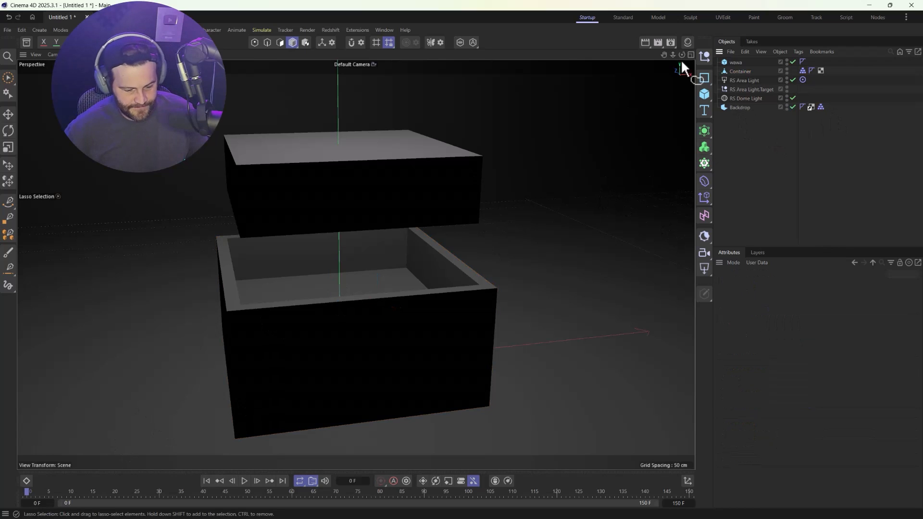
# Add a Liquid Fill Emitter with the wawa cube selected and hide the cube in both viewport and render
pyautogui.click(731, 63)
pyautogui.click(262, 29)
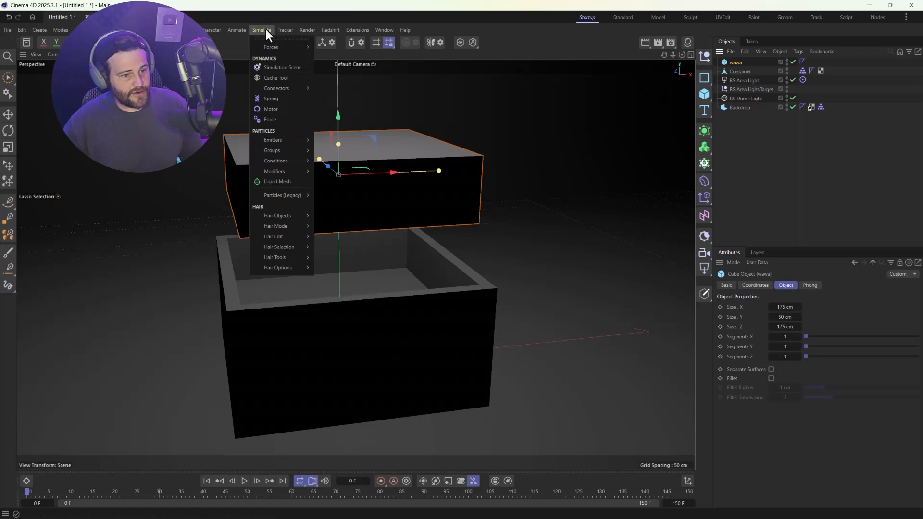
pyautogui.moveTo(270, 140)
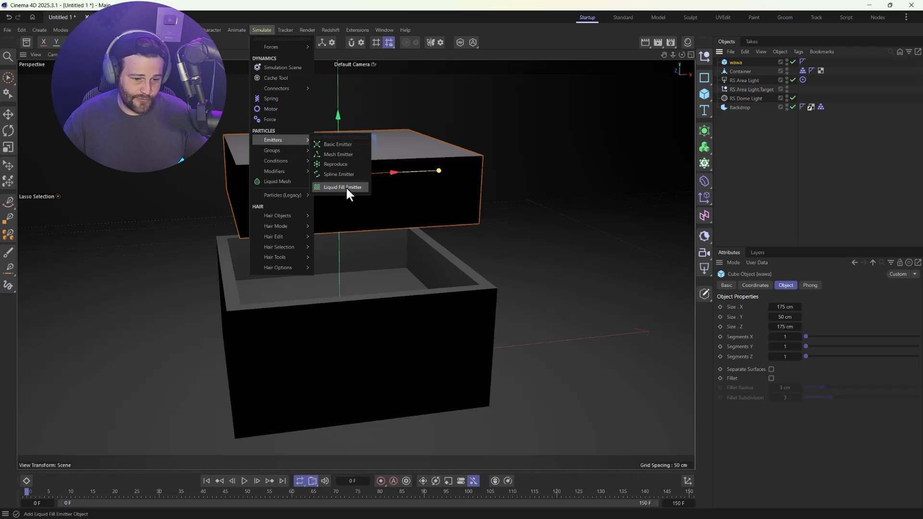
pyautogui.moveTo(269, 169)
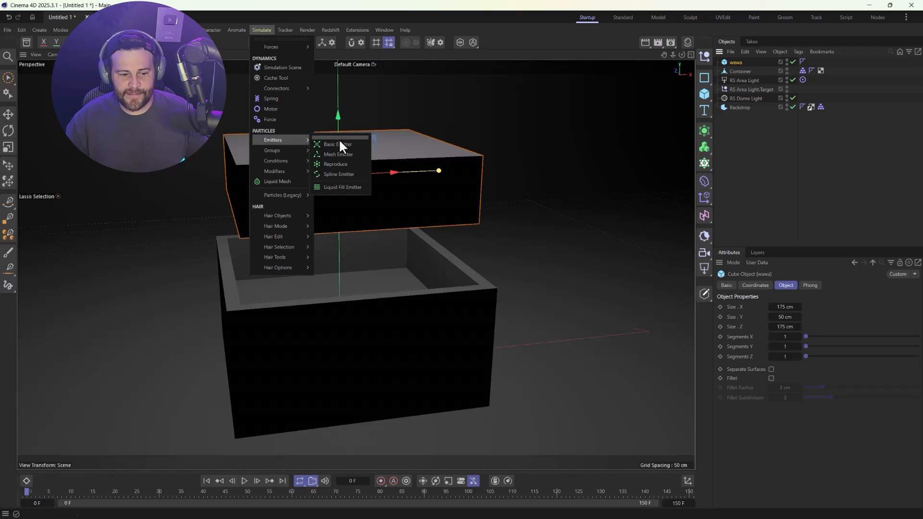
pyautogui.click(334, 188)
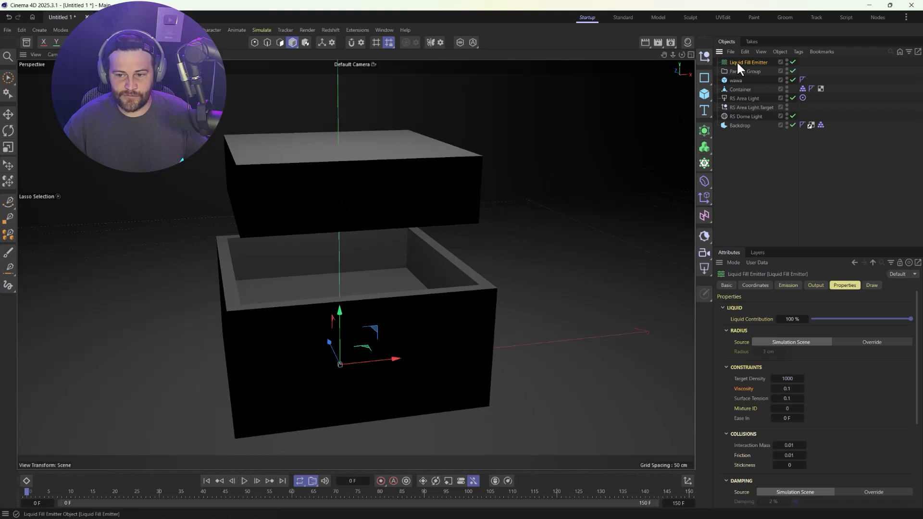
pyautogui.click(786, 79)
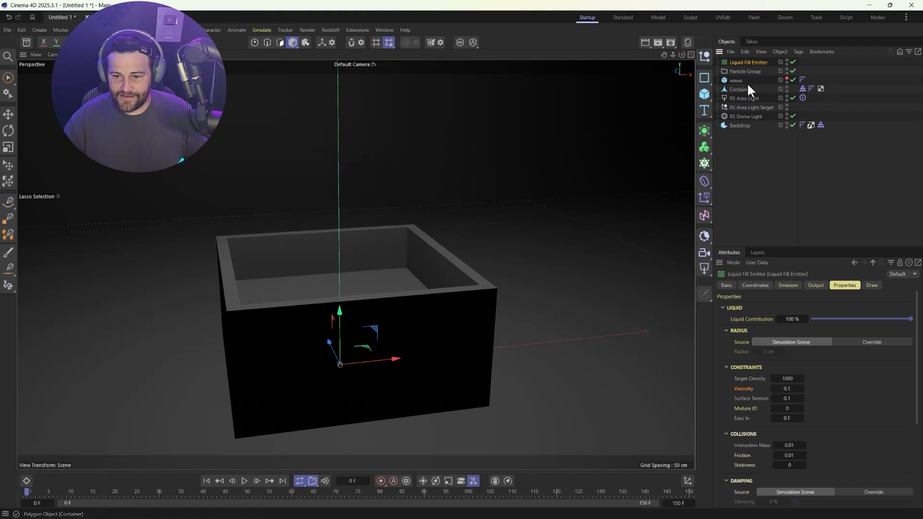
pyautogui.click(786, 82)
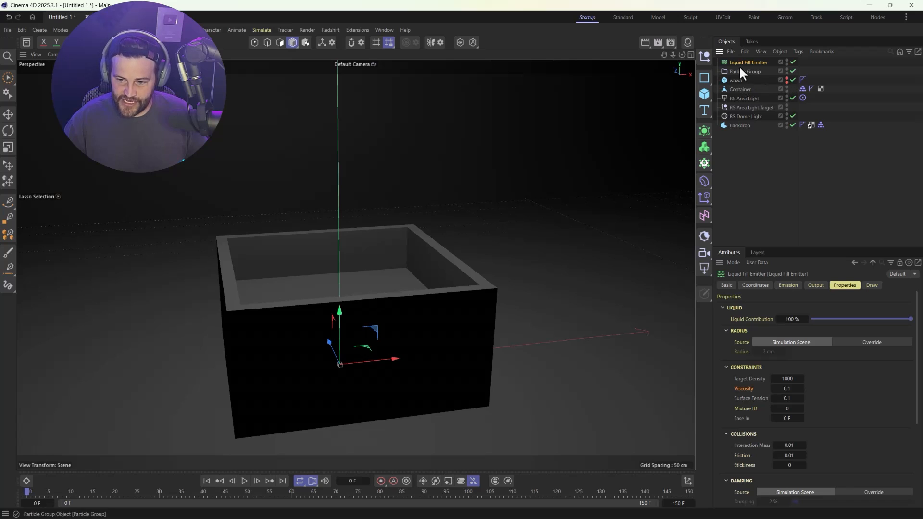
# Check the Liquid Fill Emitter's emission settings and play the simulation of liquid falling into the container, stopping at frame 47
pyautogui.click(784, 285)
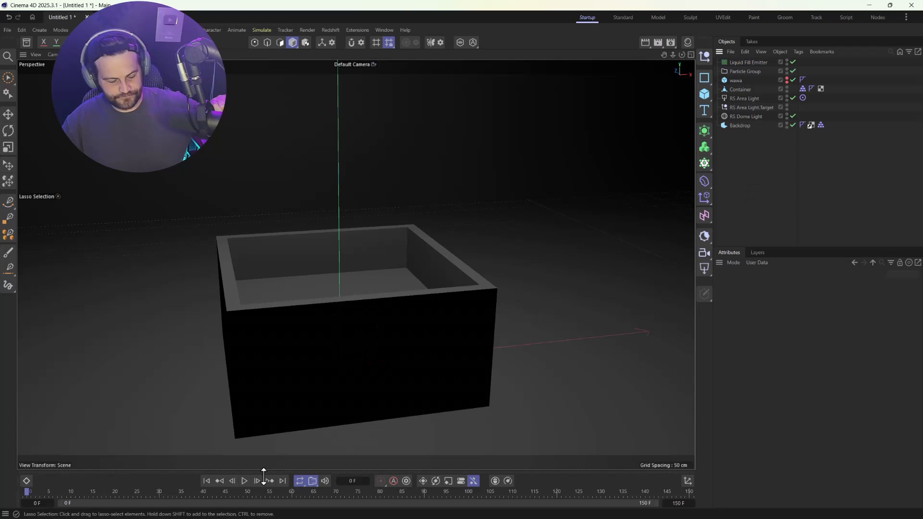
pyautogui.click(244, 481)
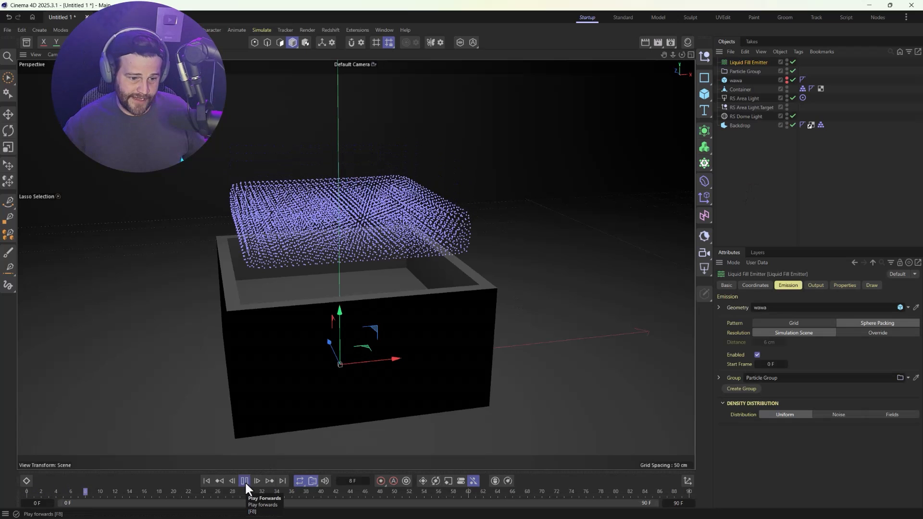
pyautogui.click(244, 480)
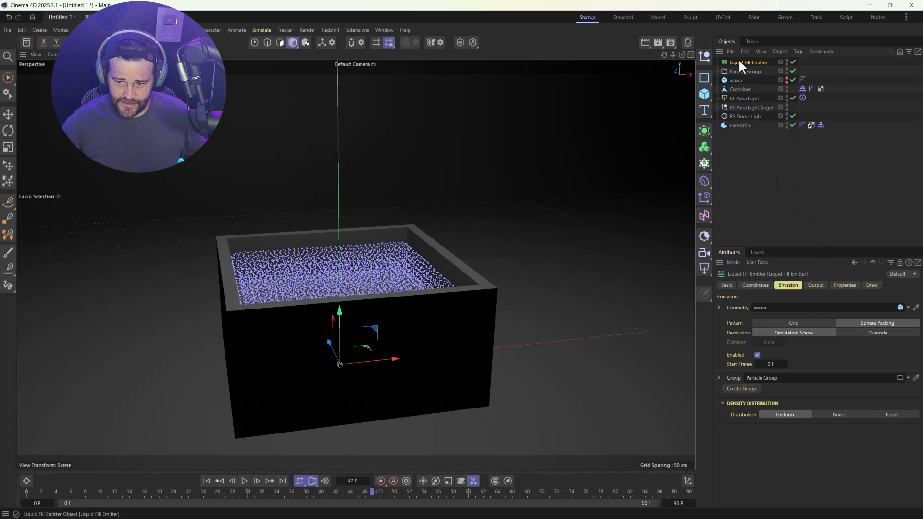
# Set the Liquid Fill Emitter's Ease In constraint to 20 frames
pyautogui.click(839, 287)
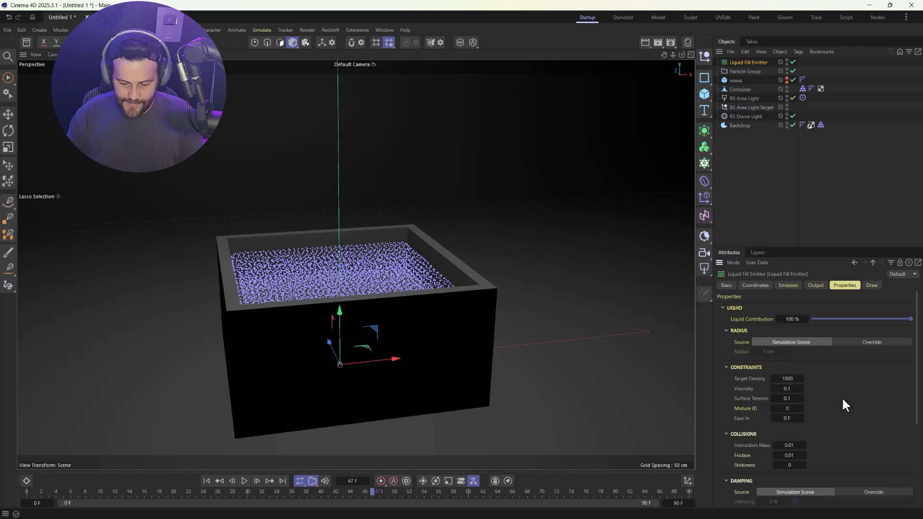
pyautogui.click(802, 417)
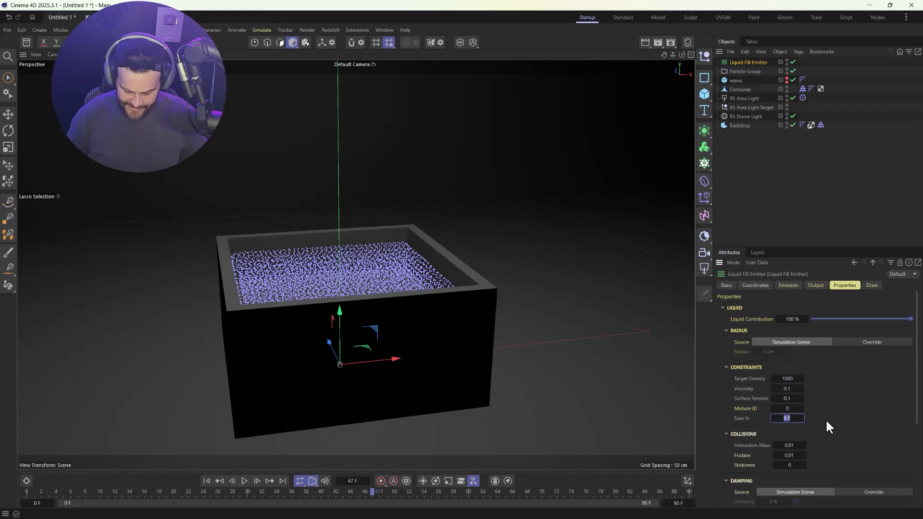
pyautogui.write('20')
pyautogui.press('Return')
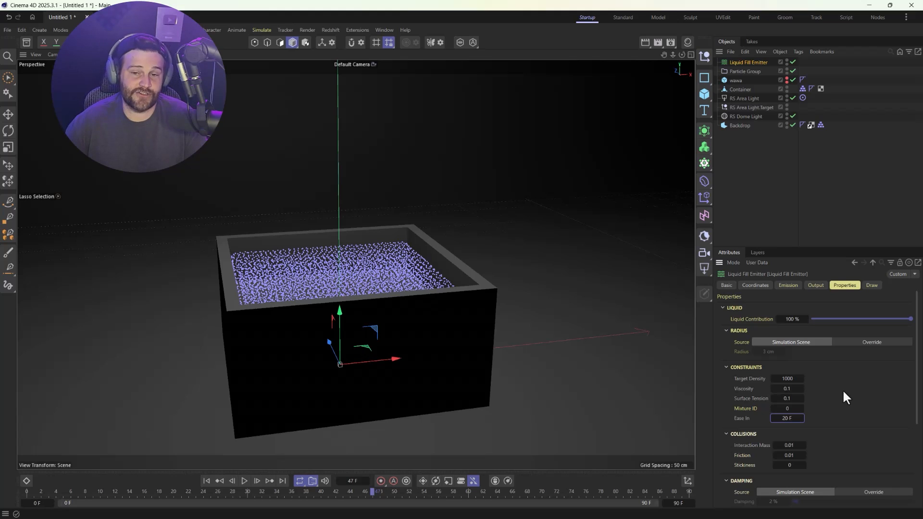
pyautogui.click(729, 369)
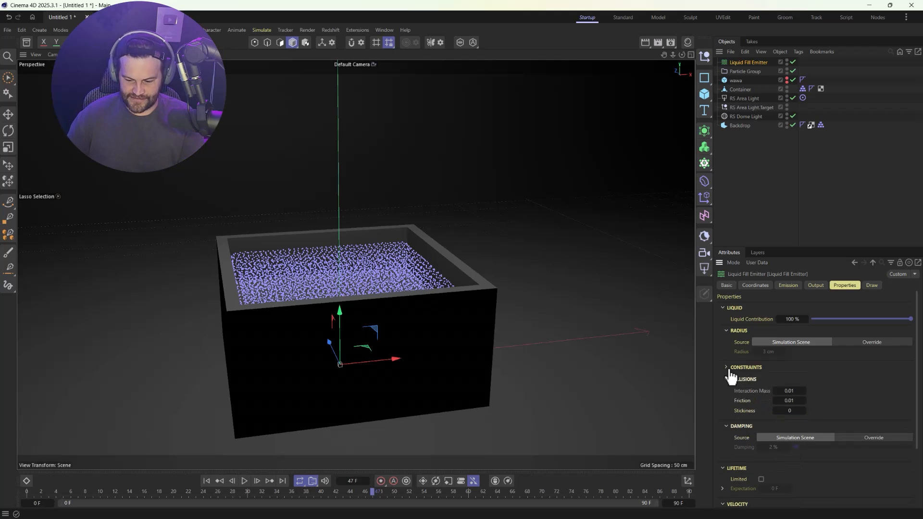
pyautogui.click(729, 368)
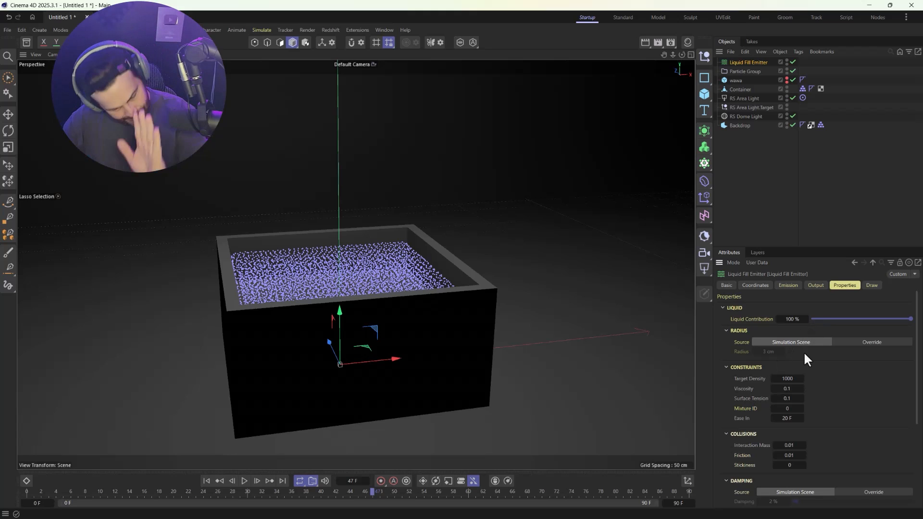
# Collapse the emitter's Constraints and Collisions groups and examine the project's simulation settings for Scene, Simulation, Pyro, Particles and Liquids
pyautogui.click(727, 367)
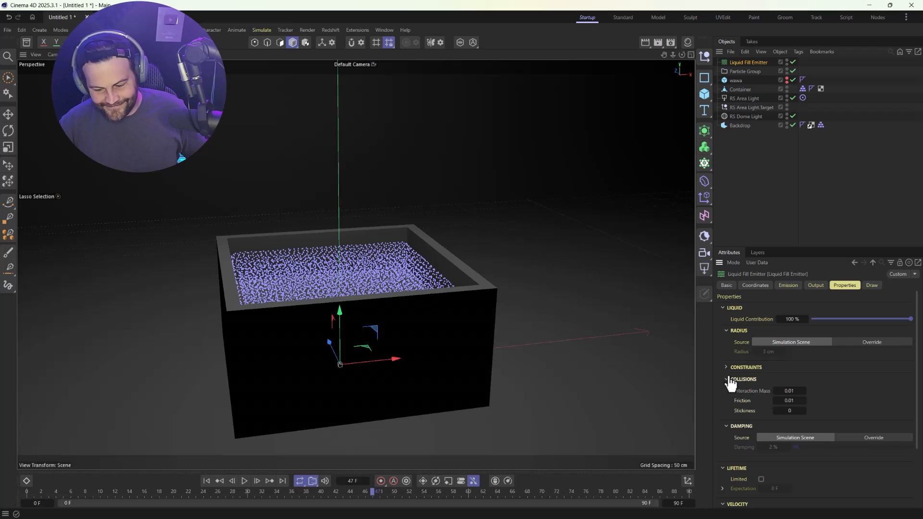
pyautogui.click(727, 380)
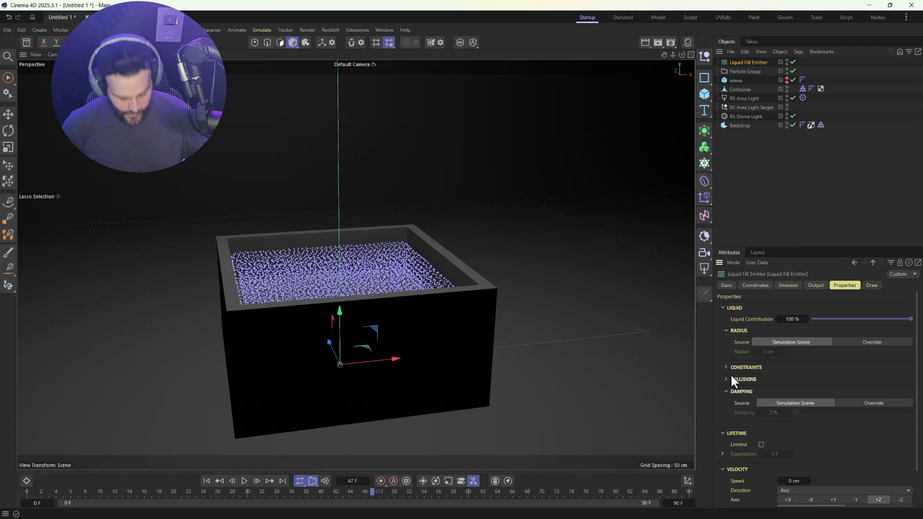
pyautogui.hotkey('ctrl', 'd')
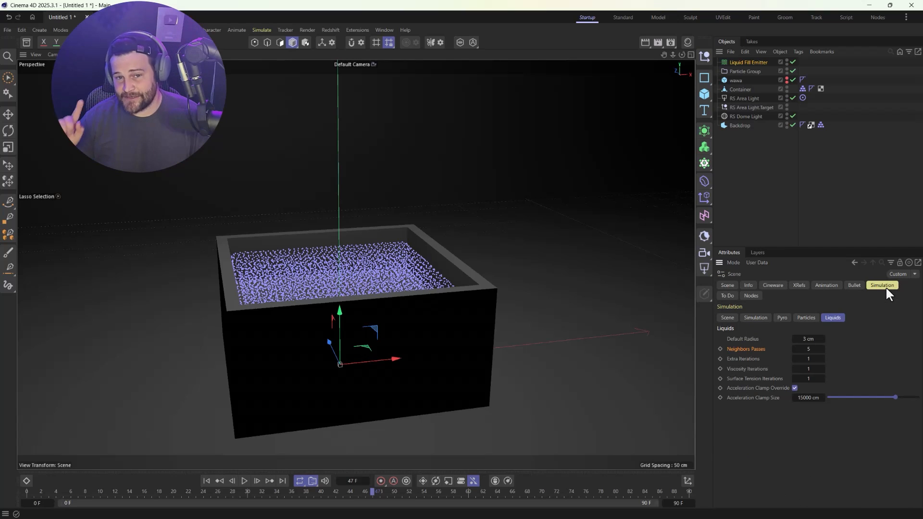
pyautogui.click(726, 318)
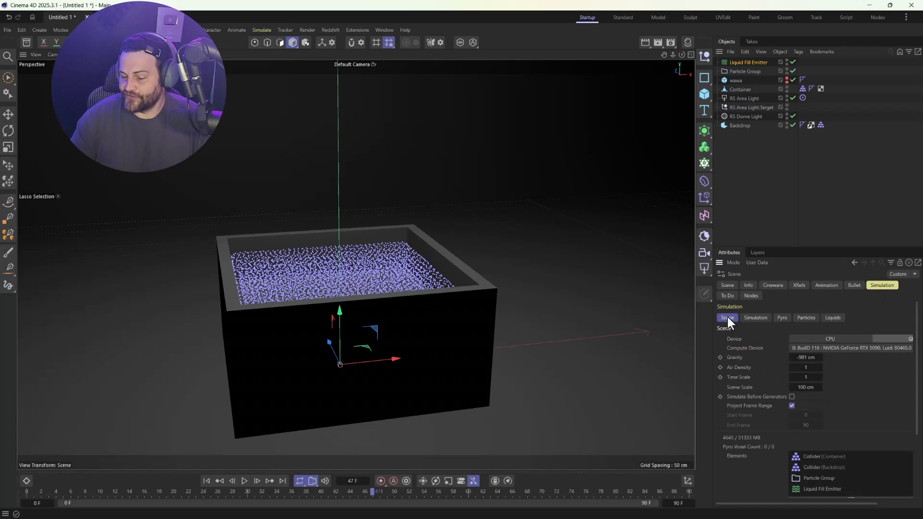
pyautogui.click(747, 317)
pyautogui.click(781, 317)
pyautogui.click(806, 317)
pyautogui.click(832, 317)
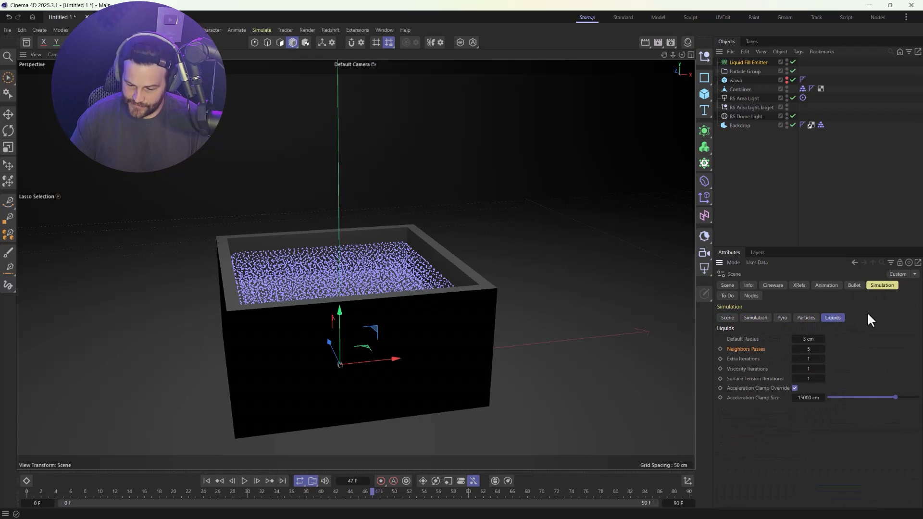
pyautogui.click(756, 318)
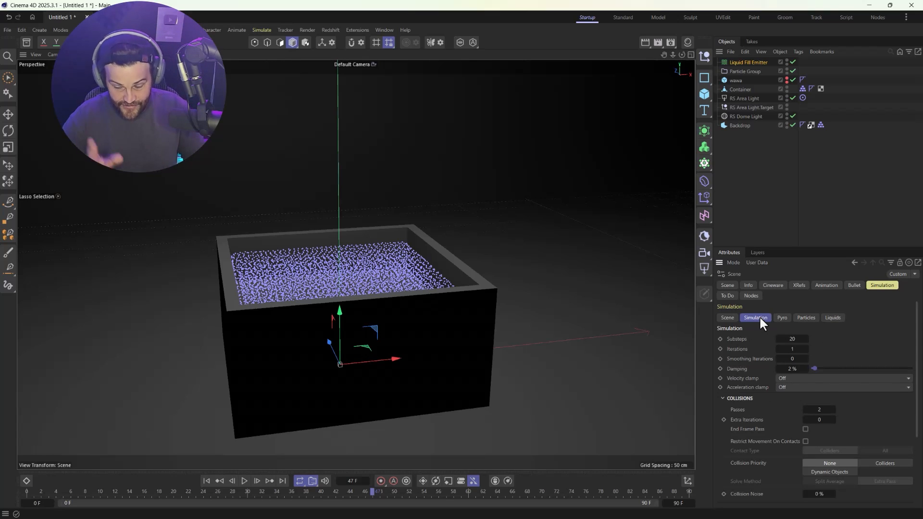
pyautogui.click(806, 318)
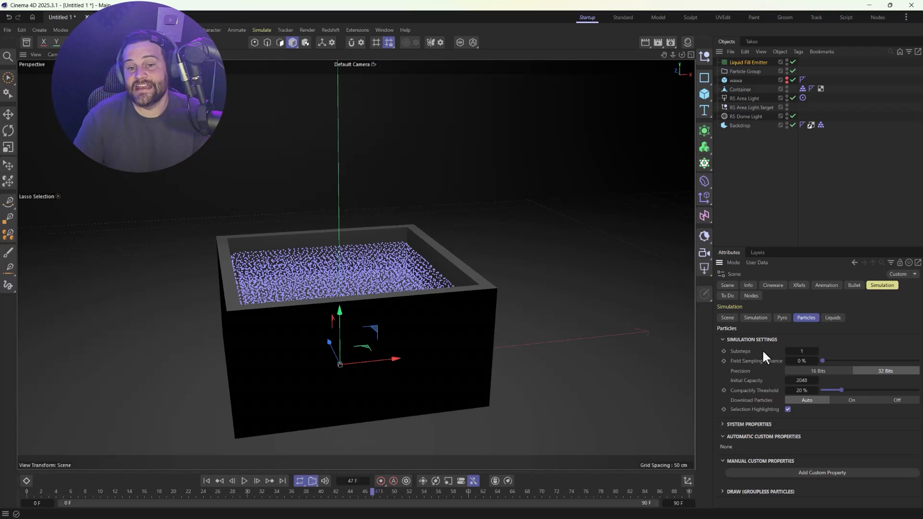
pyautogui.click(830, 321)
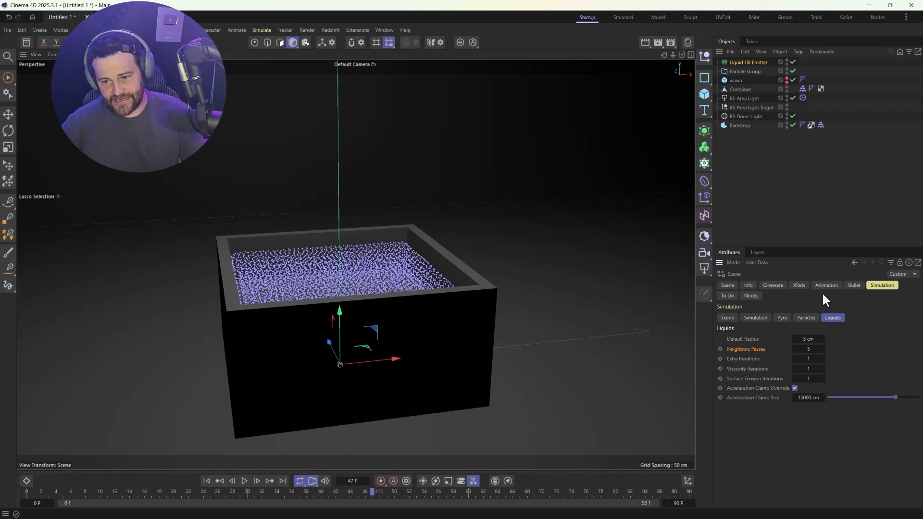
# Return to the first frame and set the Default Radius for liquids to 1 cm in the project's simulation settings
pyautogui.click(754, 209)
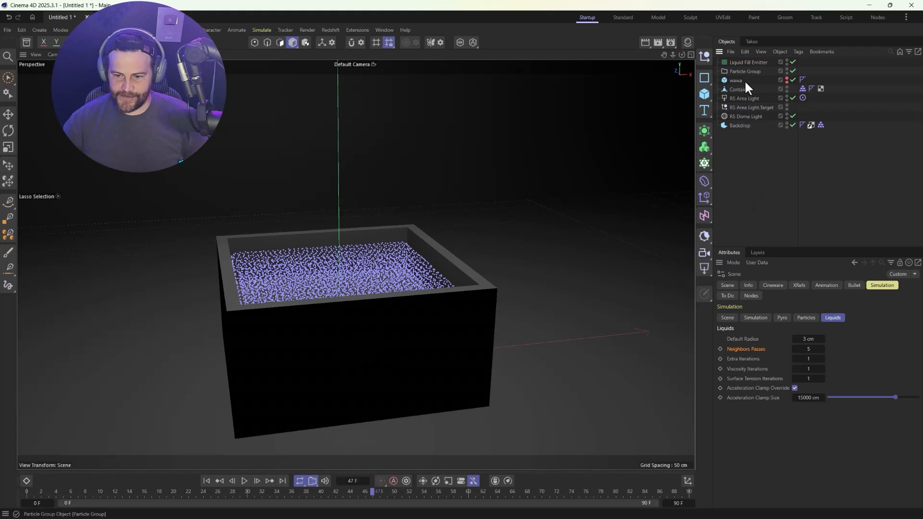
pyautogui.click(736, 62)
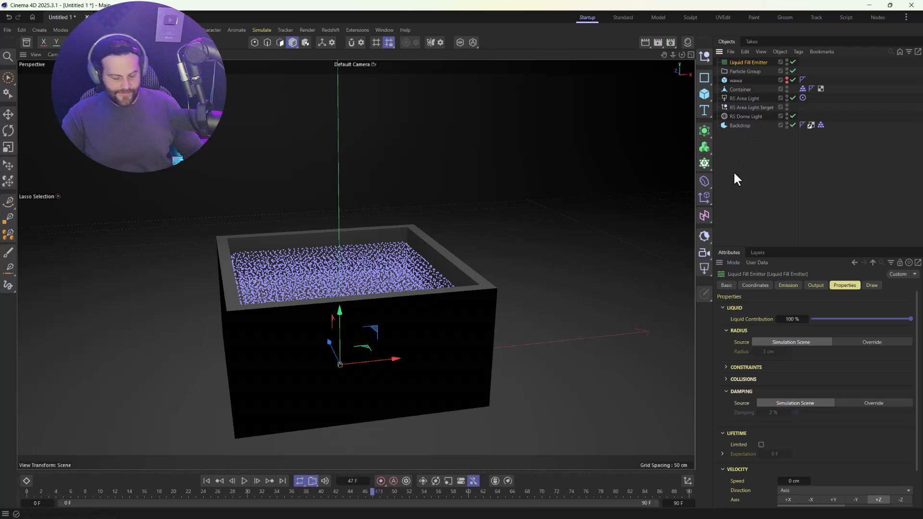
pyautogui.hotkey('ctrl', 'd')
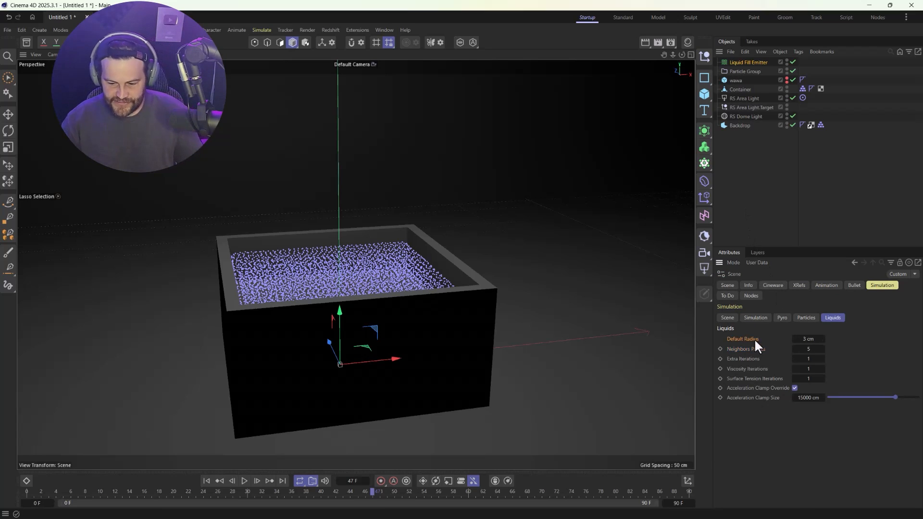
pyautogui.click(207, 481)
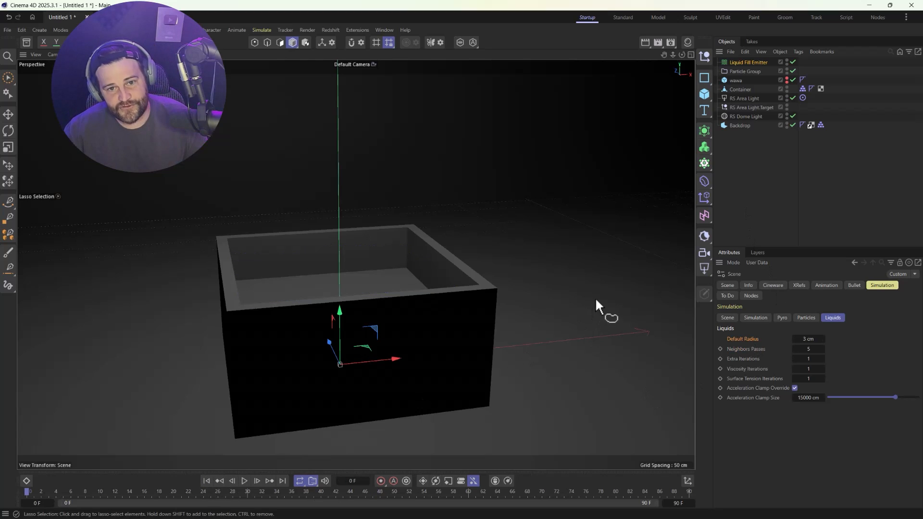
pyautogui.click(808, 339)
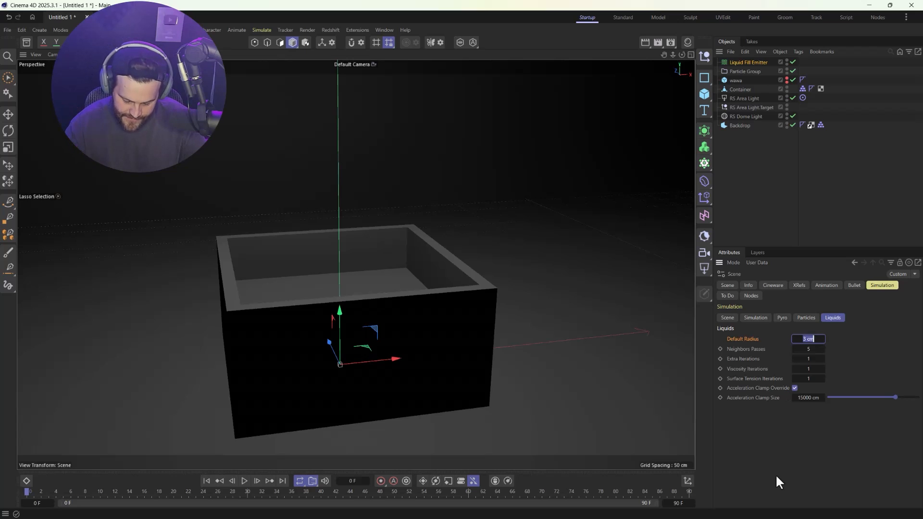
pyautogui.write('1')
pyautogui.press('Return')
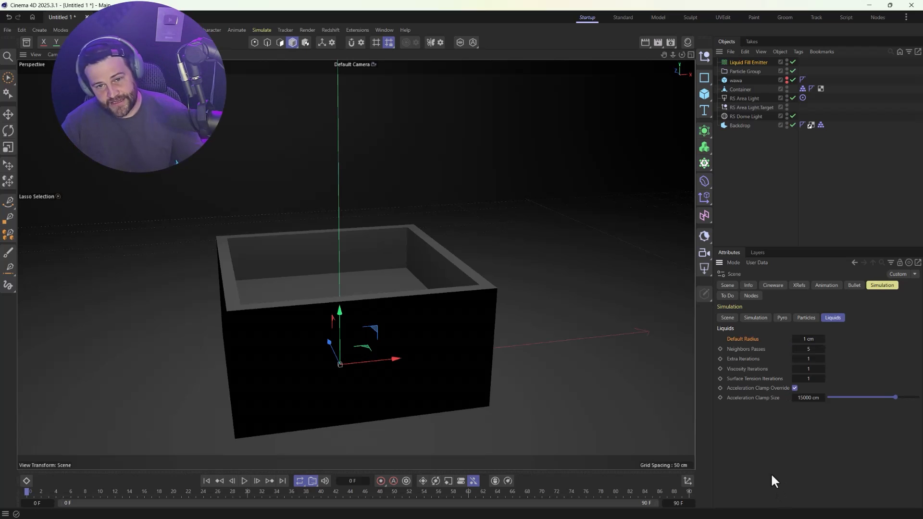
# Play the liquid simulation up to frame 47 to check the particles, and return to the start of the animation
pyautogui.click(245, 480)
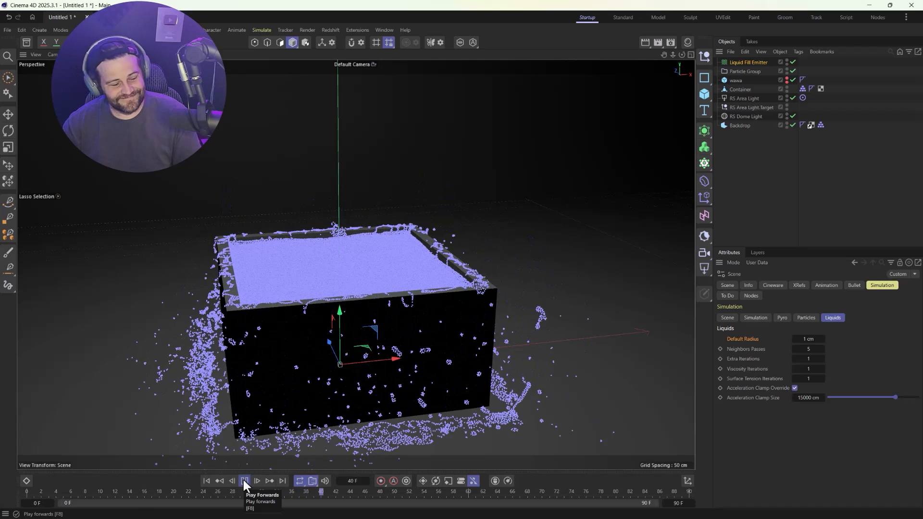
pyautogui.click(243, 480)
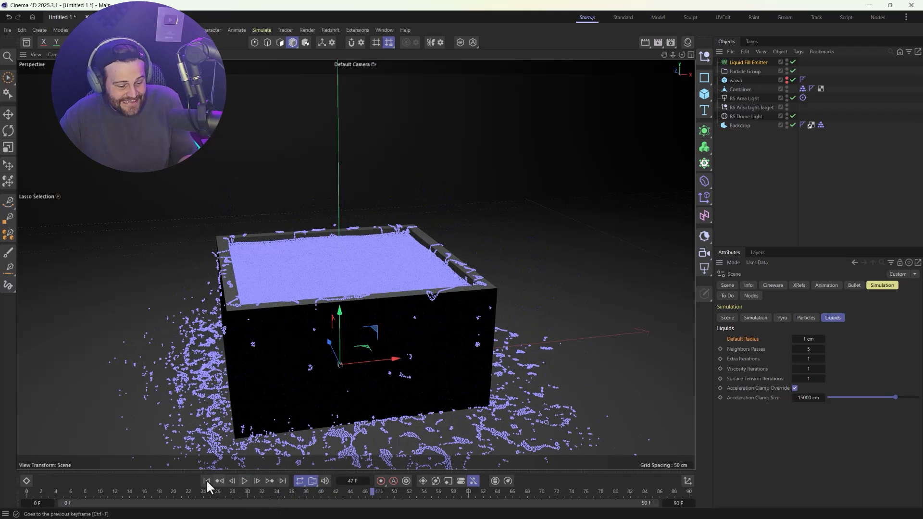
pyautogui.click(206, 481)
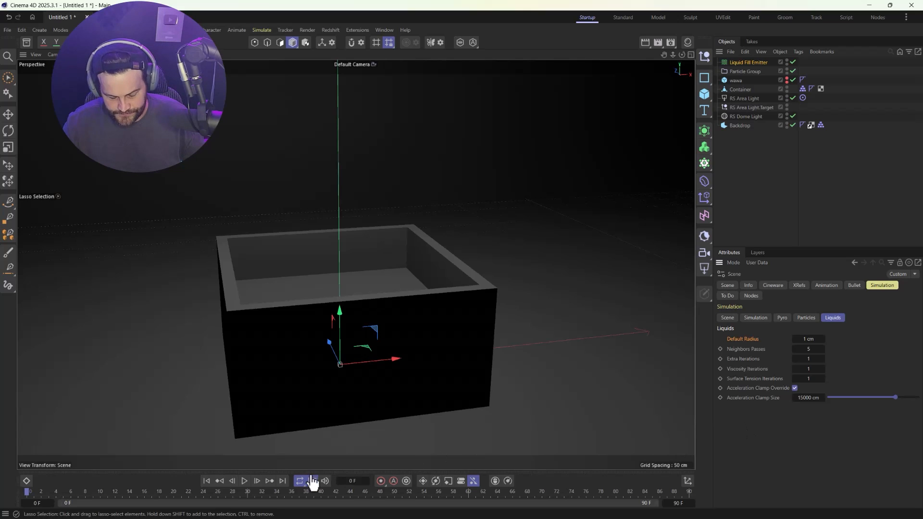
pyautogui.click(206, 480)
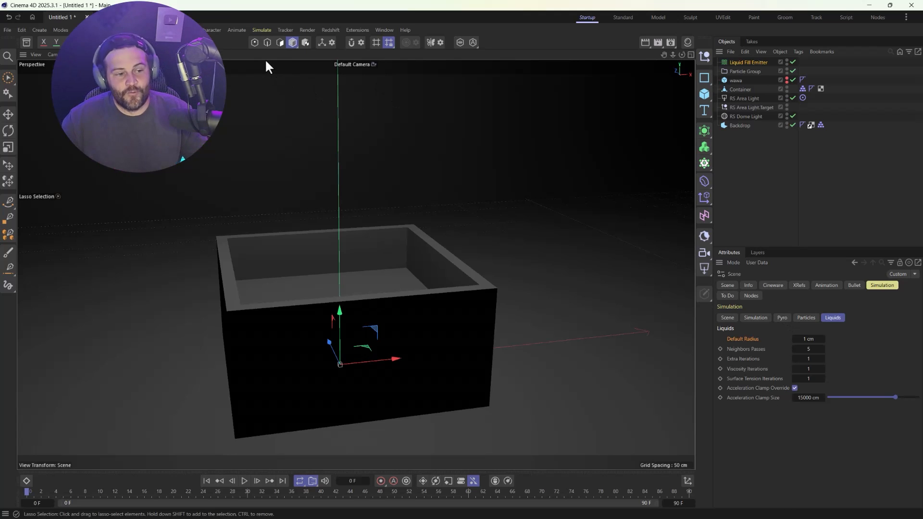
# Add a Color Mapper particle modifier to the scene
pyautogui.click(264, 29)
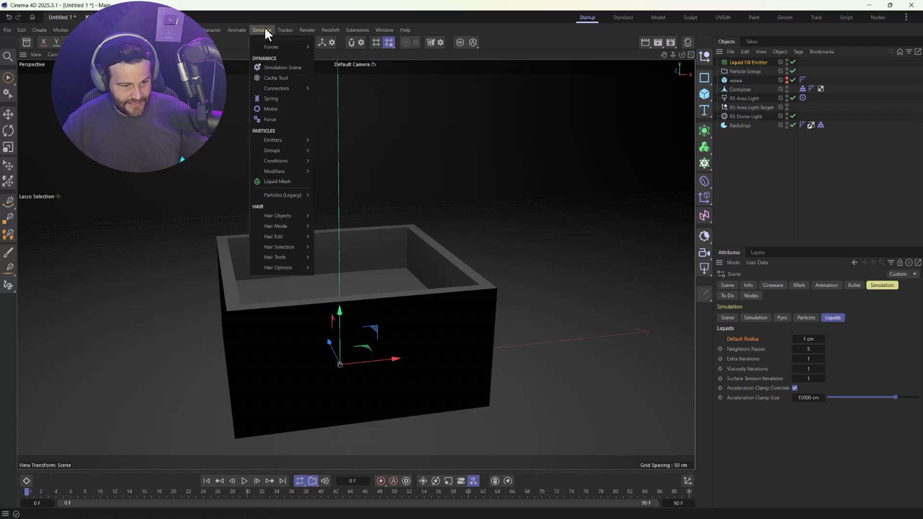
pyautogui.moveTo(283, 172)
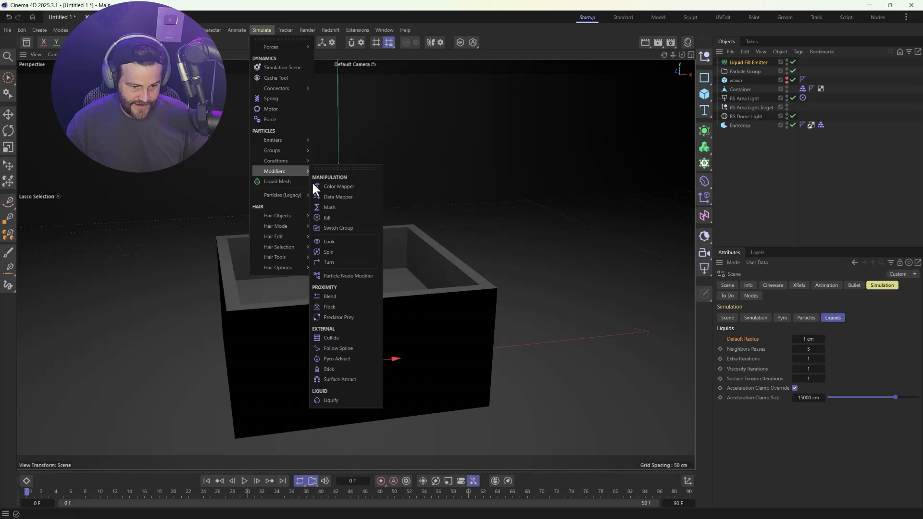
pyautogui.click(327, 187)
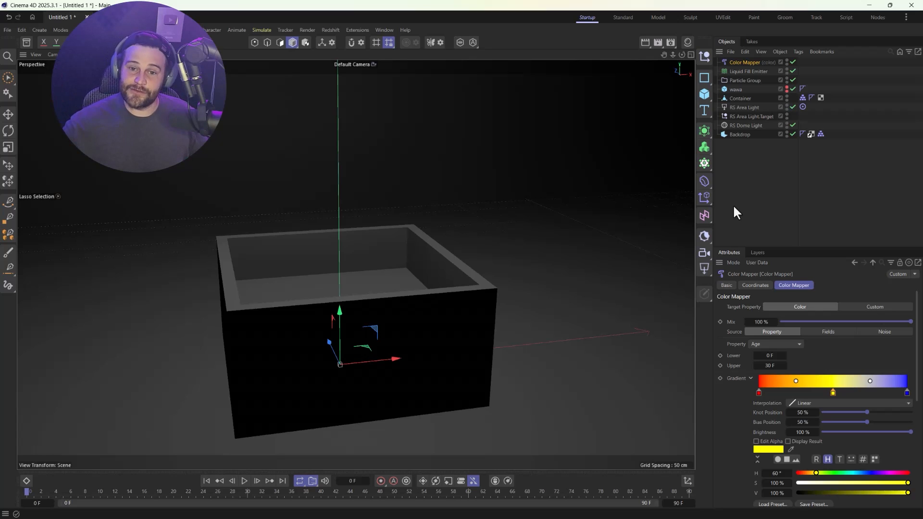
# Recolor the Color Mapper's gradient to run from blue to white and remove the yellow middle knot
pyautogui.click(759, 393)
pyautogui.doubleClick(758, 393)
pyautogui.click(766, 413)
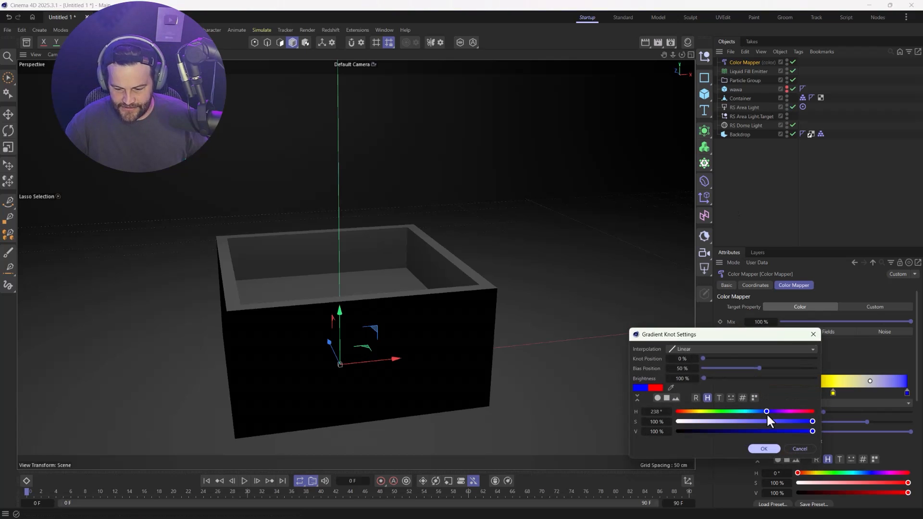
pyautogui.click(756, 441)
pyautogui.doubleClick(906, 394)
pyautogui.moveTo(733, 422); pyautogui.dragTo(670, 422)
pyautogui.click(765, 449)
pyautogui.moveTo(832, 393); pyautogui.dragTo(836, 428)
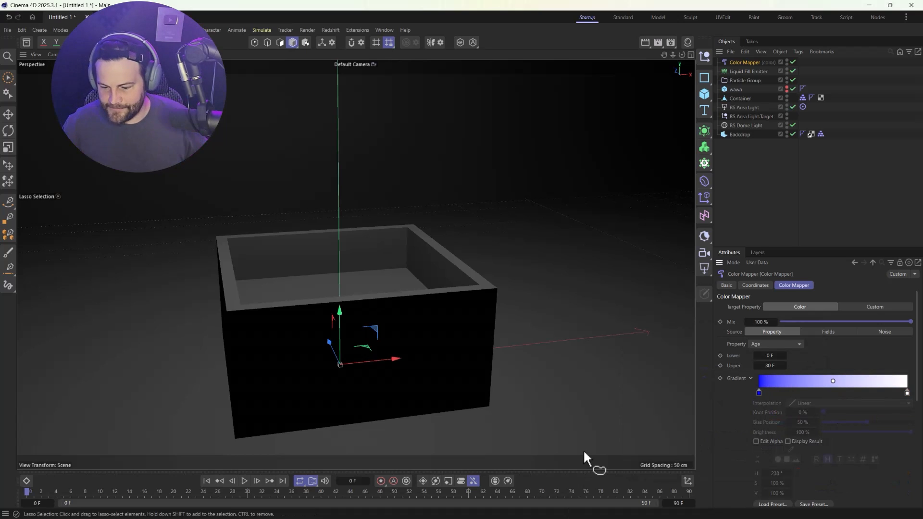
# Drive the Color Mapper by the Y component of Velocity with an upper limit of 60 cm, preview the simulation and rewind
pyautogui.click(797, 344)
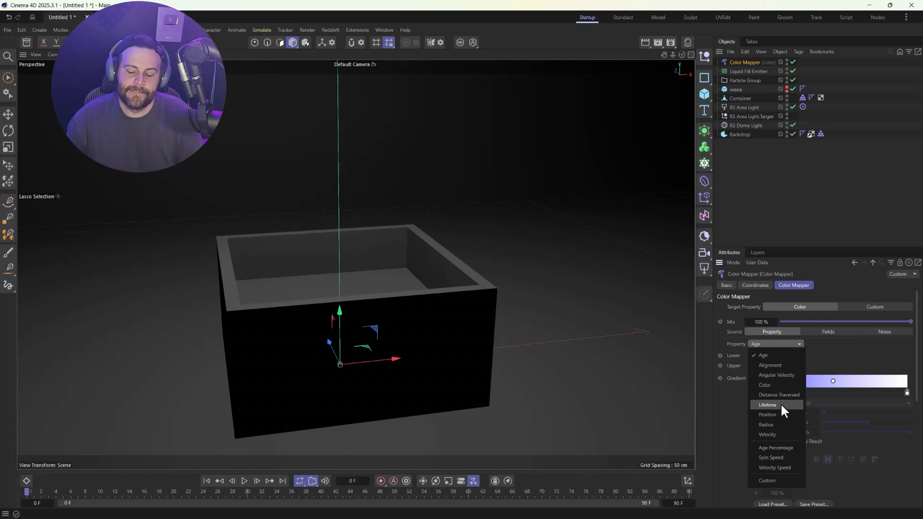
pyautogui.click(767, 434)
pyautogui.click(754, 354)
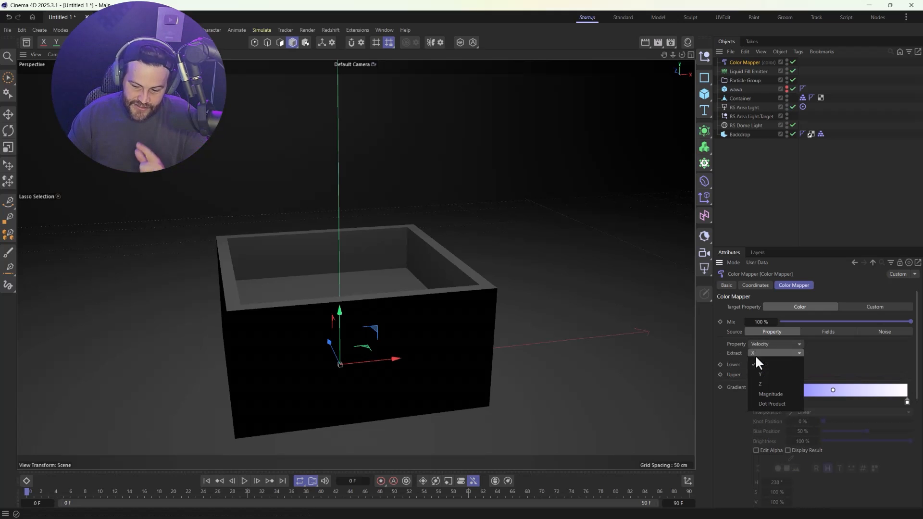
pyautogui.click(766, 374)
pyautogui.write('60')
pyautogui.press('Return')
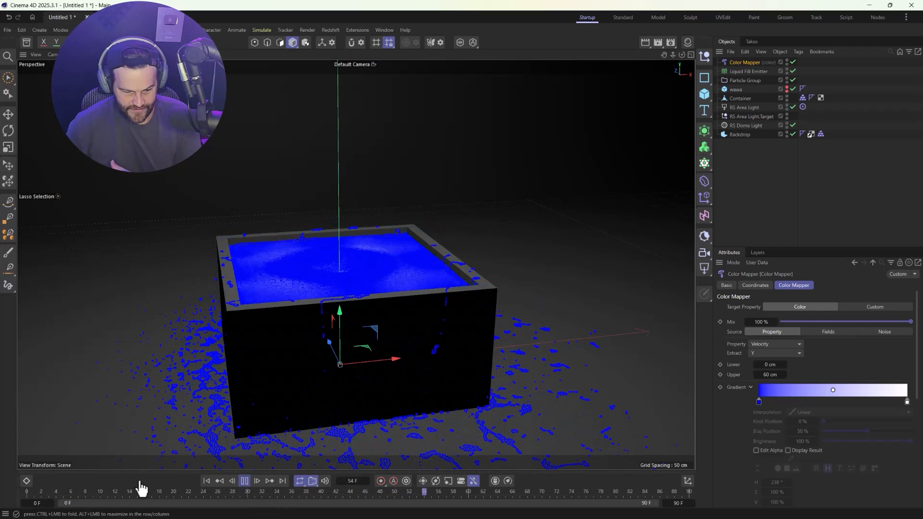
pyautogui.click(244, 481)
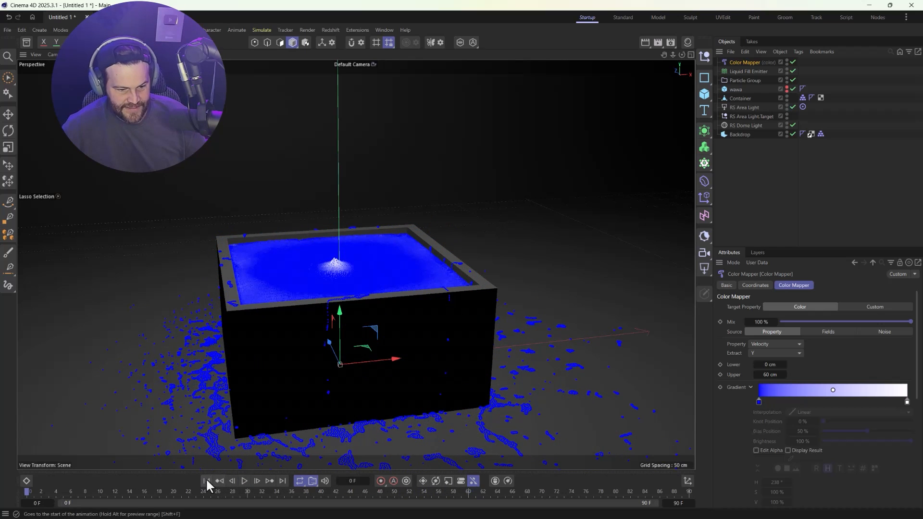
pyautogui.click(206, 480)
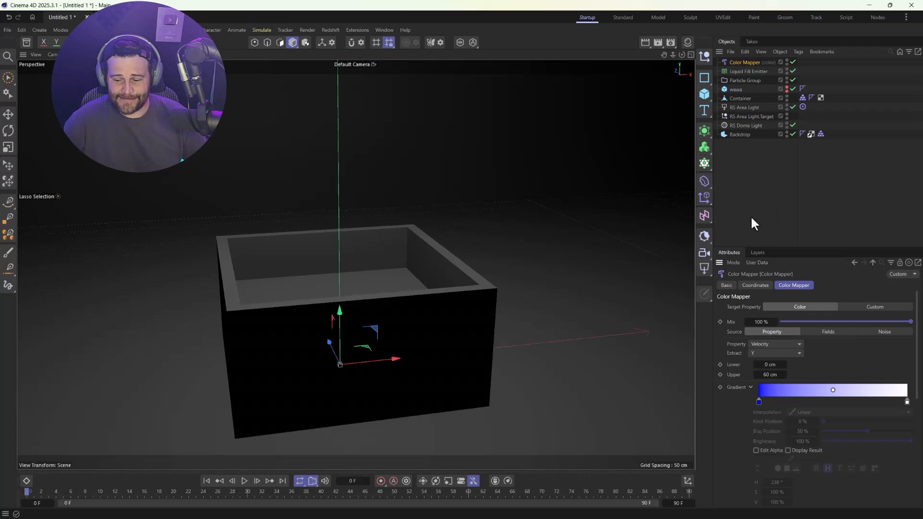
# Set the project's Default Radius for liquids to 0.8 cm and play the simulation, stopping at frame 65
pyautogui.hotkey('ctrl', 'd')
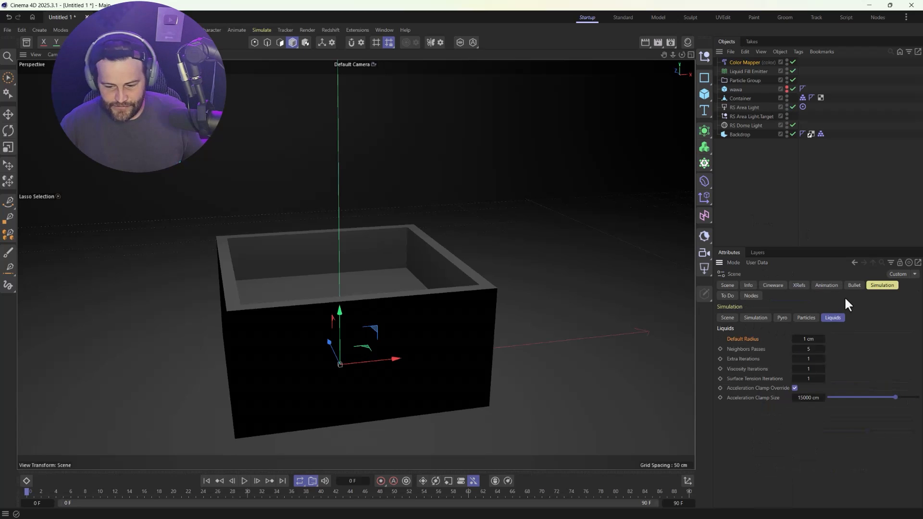
pyautogui.click(817, 339)
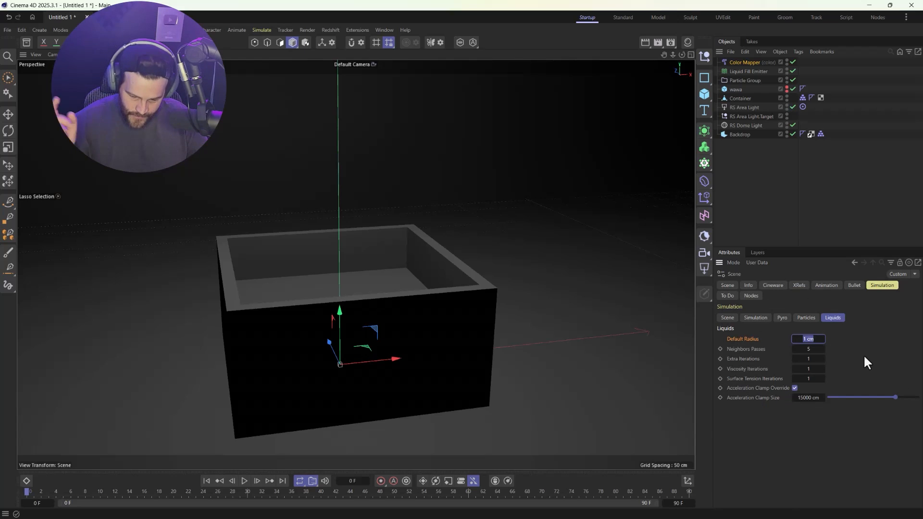
pyautogui.write('.')
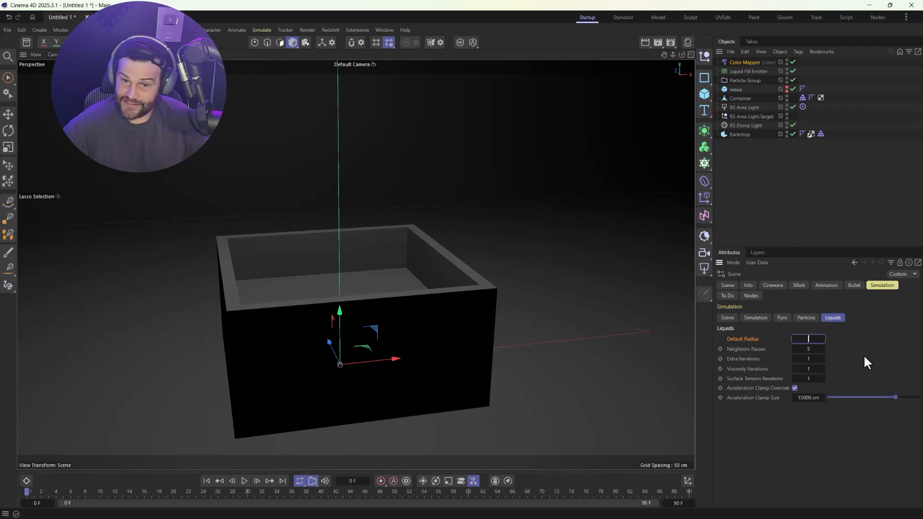
pyautogui.write('8')
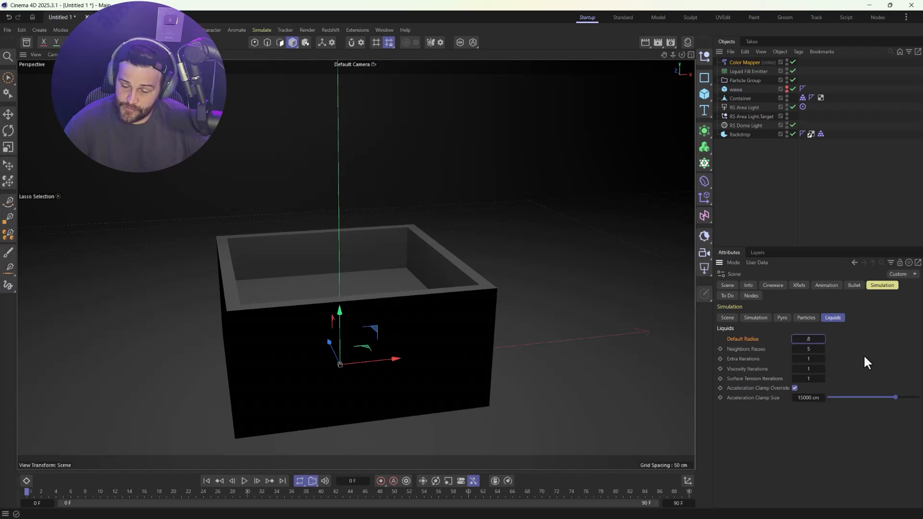
pyautogui.press('Return')
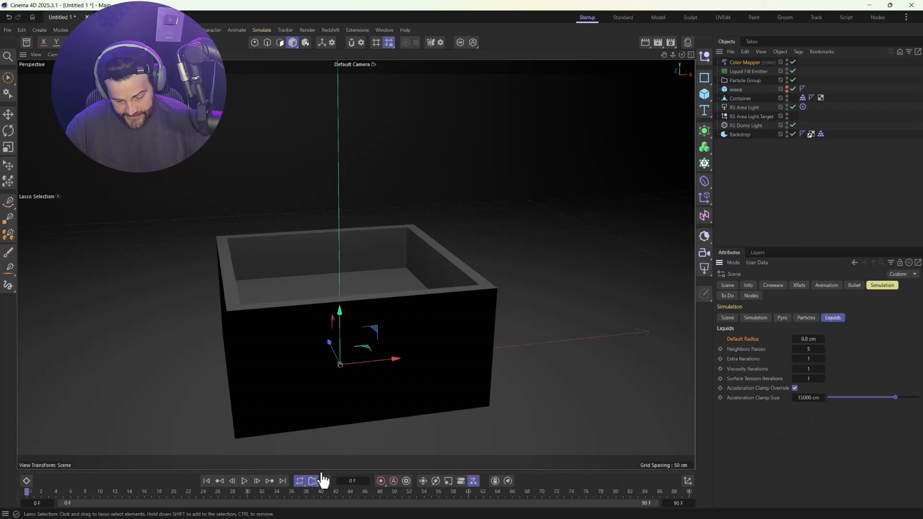
pyautogui.click(241, 482)
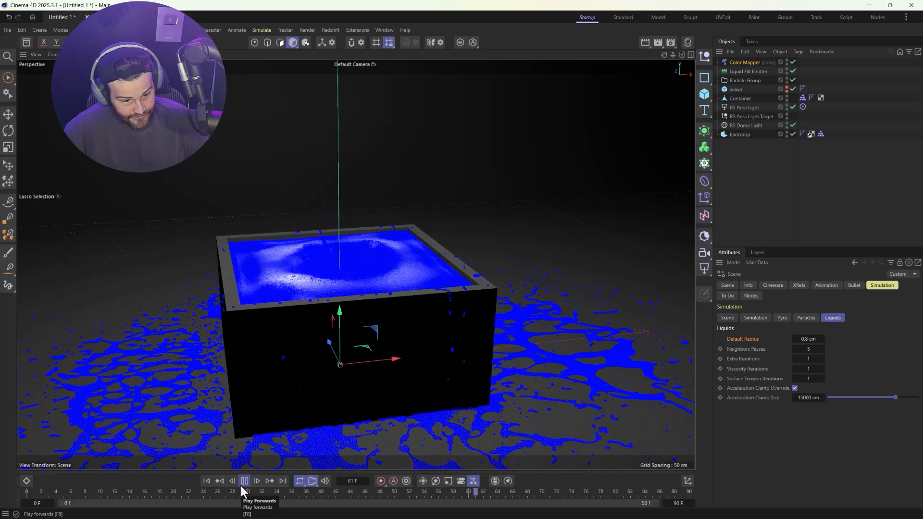
pyautogui.click(241, 483)
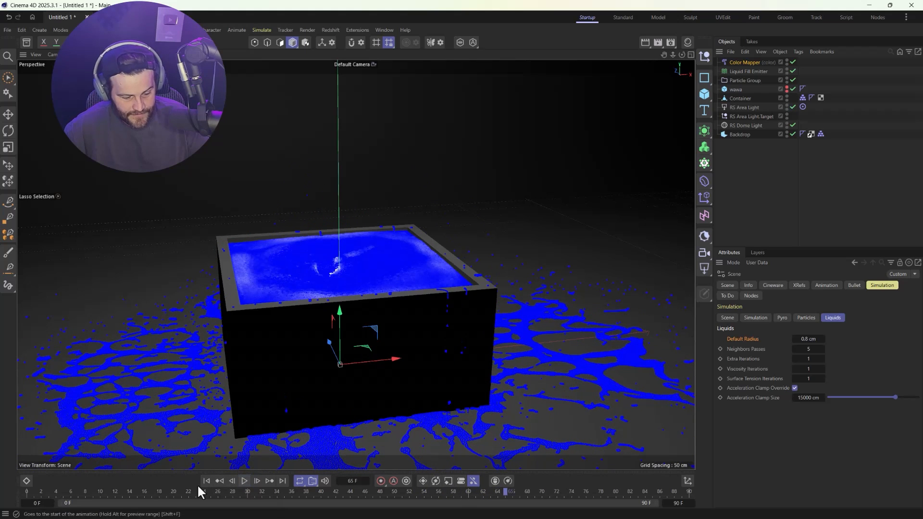
# Rewind and set the project's particle simulation to 100% Field Sampling Variance and 10 Substeps
pyautogui.click(206, 480)
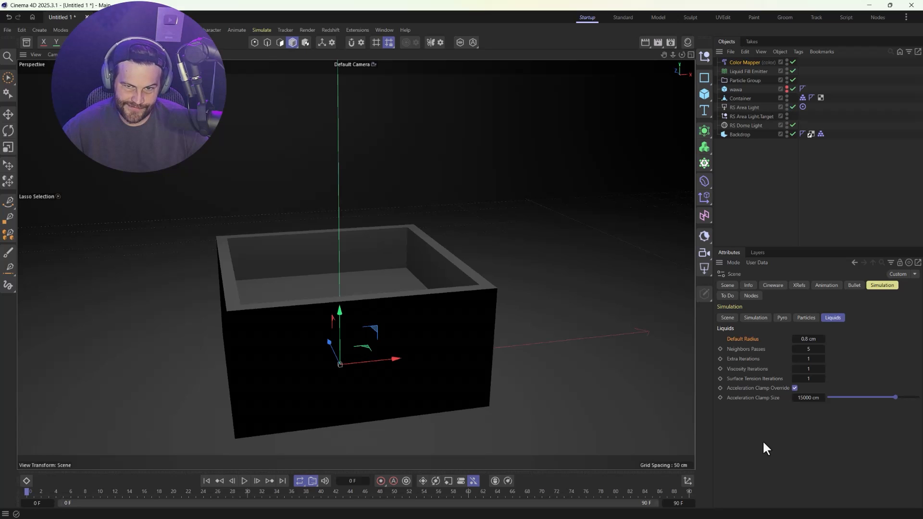
pyautogui.click(805, 318)
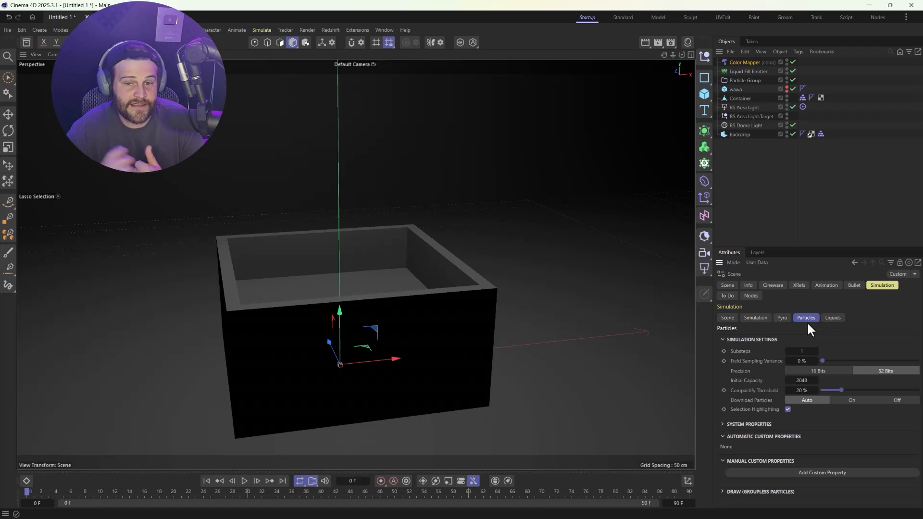
pyautogui.moveTo(823, 360); pyautogui.dragTo(918, 361)
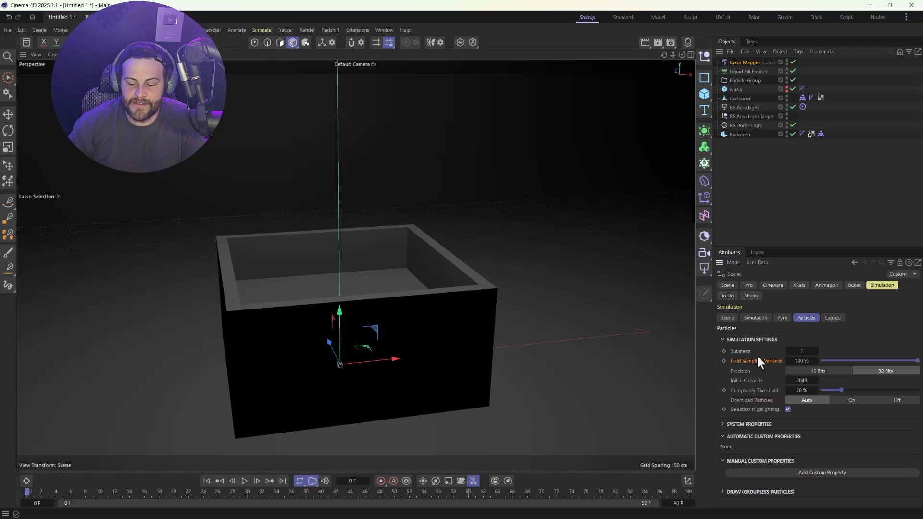
pyautogui.doubleClick(803, 350)
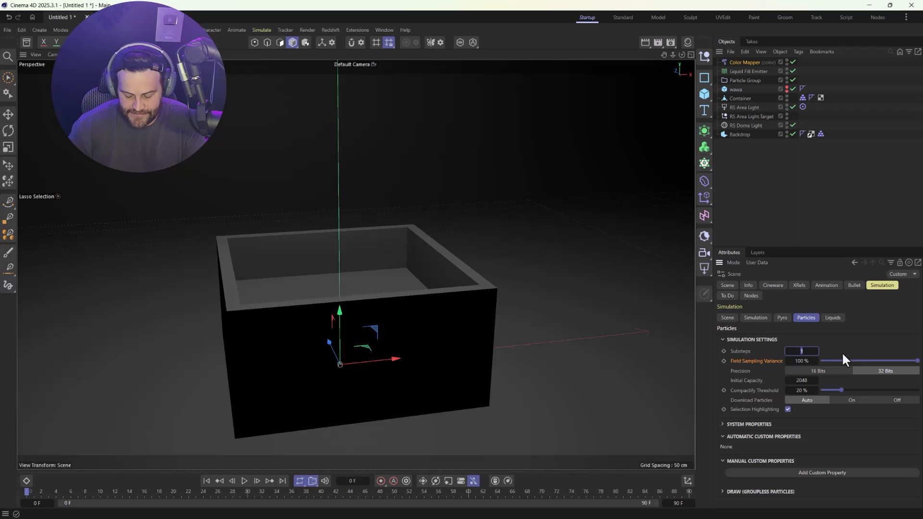
pyautogui.write('10')
pyautogui.press('Return')
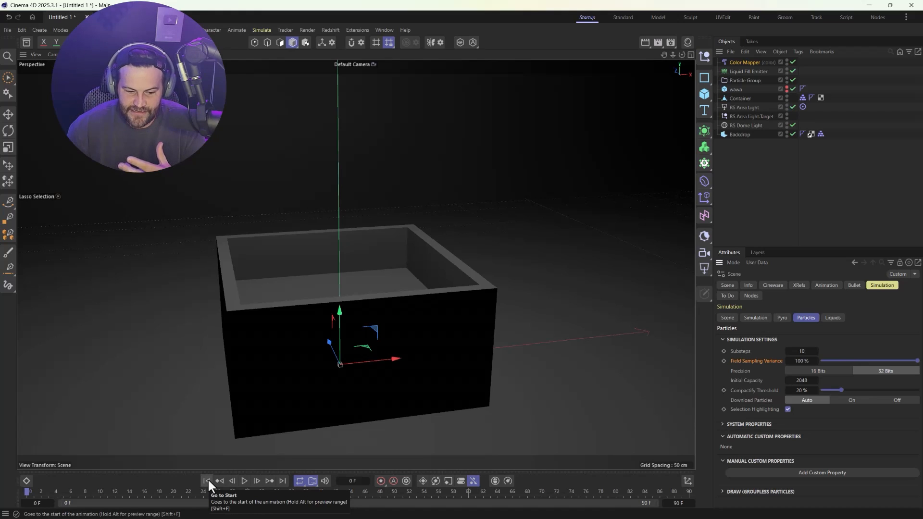
# Play the liquid simulation to about frame 56 and rewind to the start
pyautogui.click(245, 482)
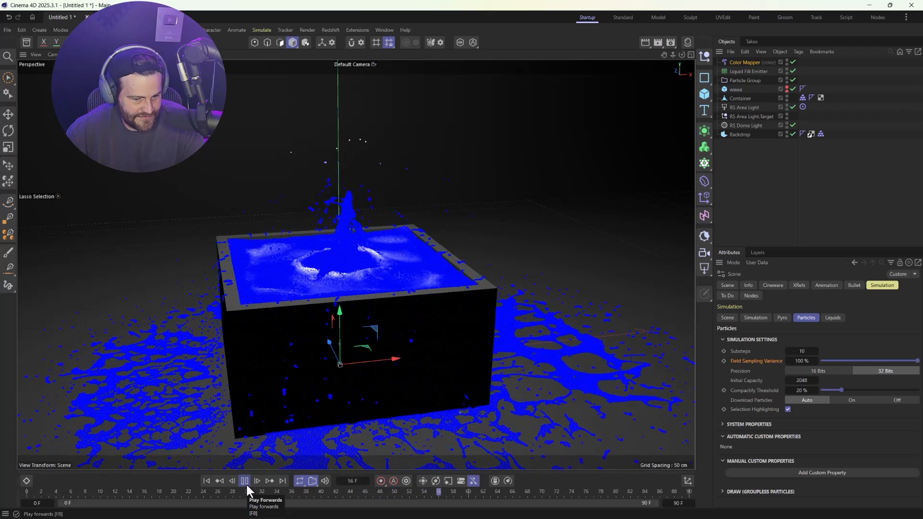
pyautogui.click(244, 481)
pyautogui.click(206, 481)
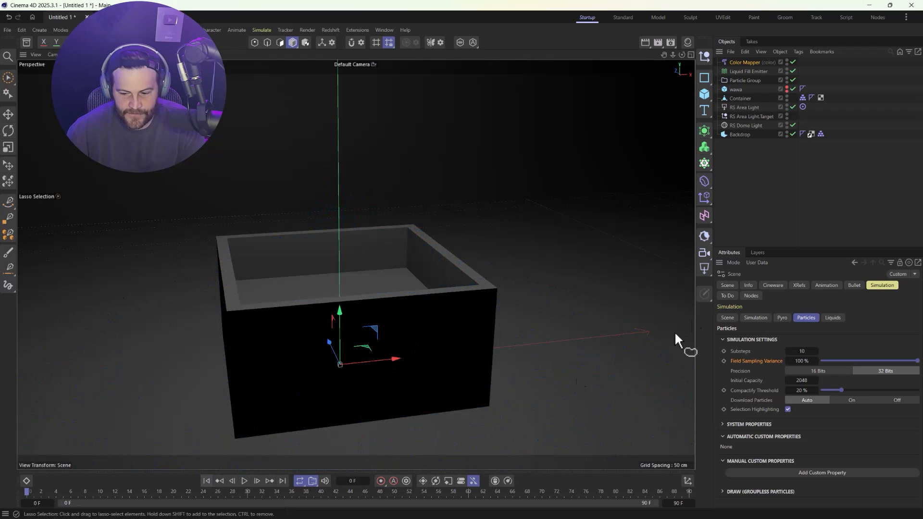
# In the project's general simulation settings, set Smoothing Iterations to 1, Damping to 0.5%, collision Passes to 4 and collision Extra Iterations to 1
pyautogui.click(766, 316)
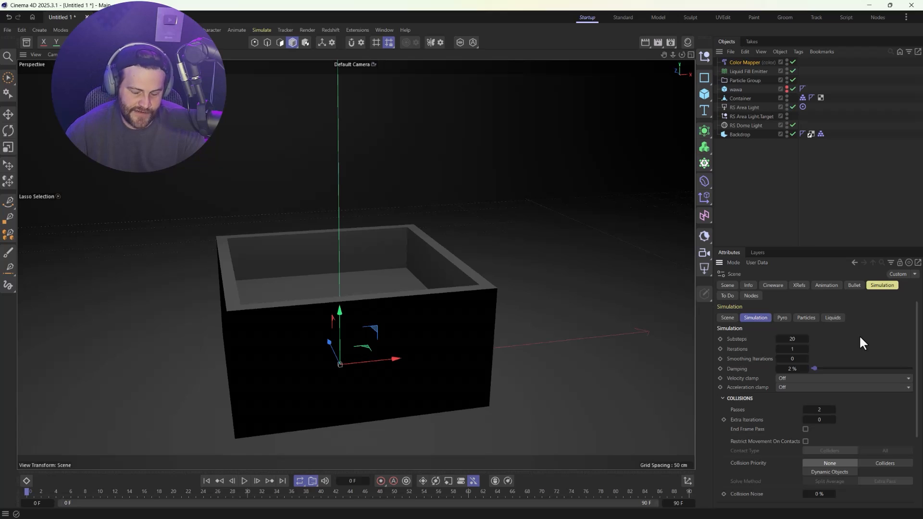
pyautogui.doubleClick(794, 369)
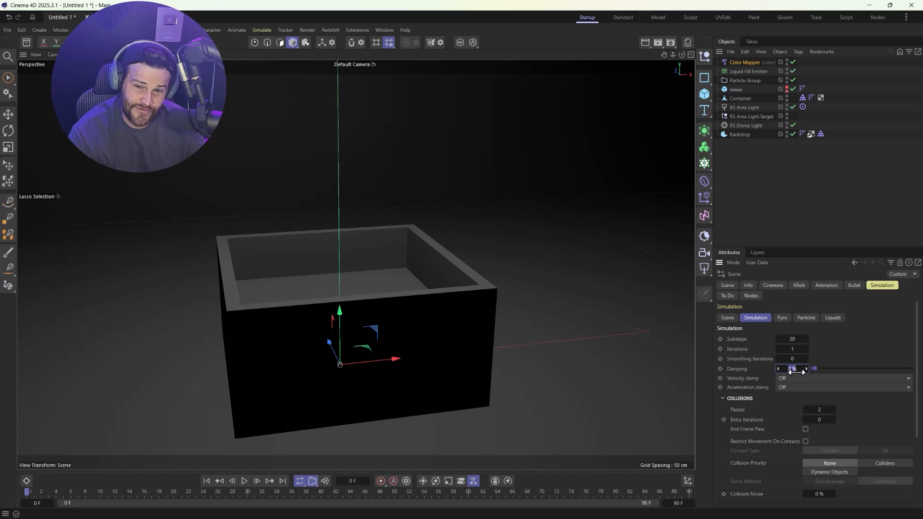
pyautogui.press('BackSpace')
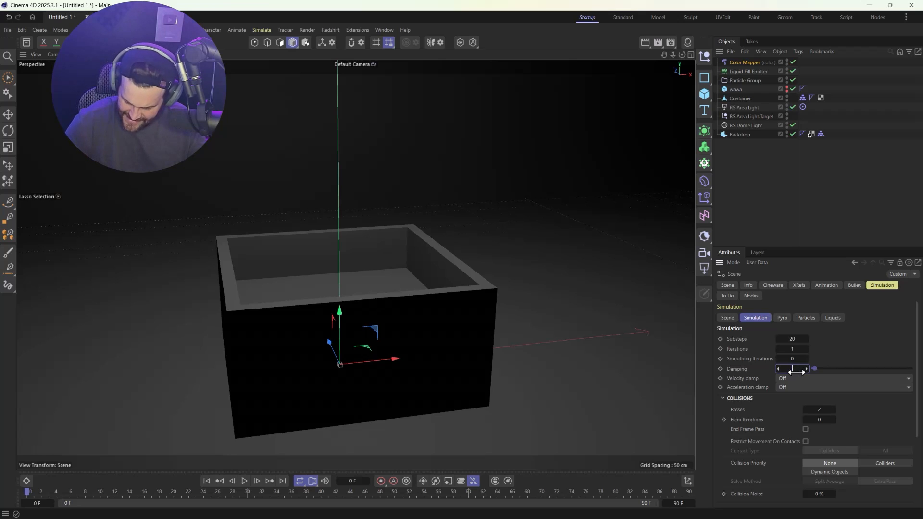
pyautogui.press('Return')
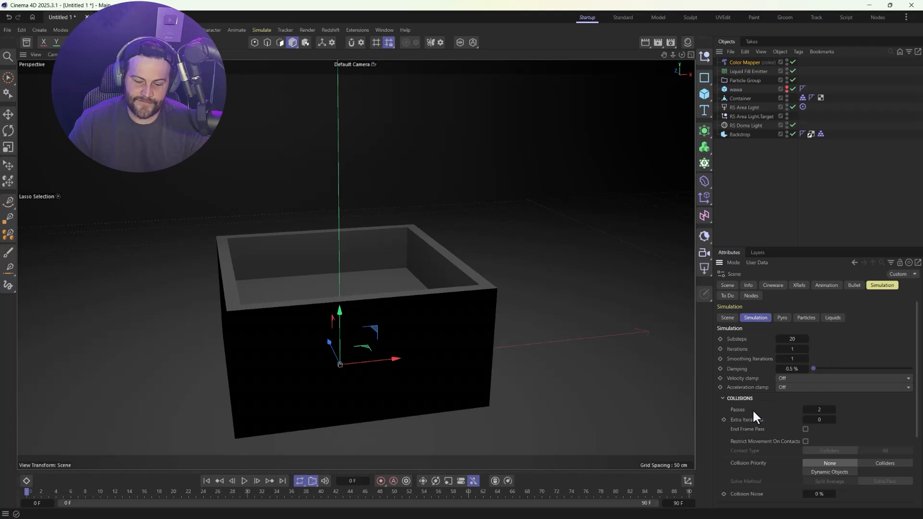
pyautogui.click(807, 411)
pyautogui.write('4')
pyautogui.press('Return')
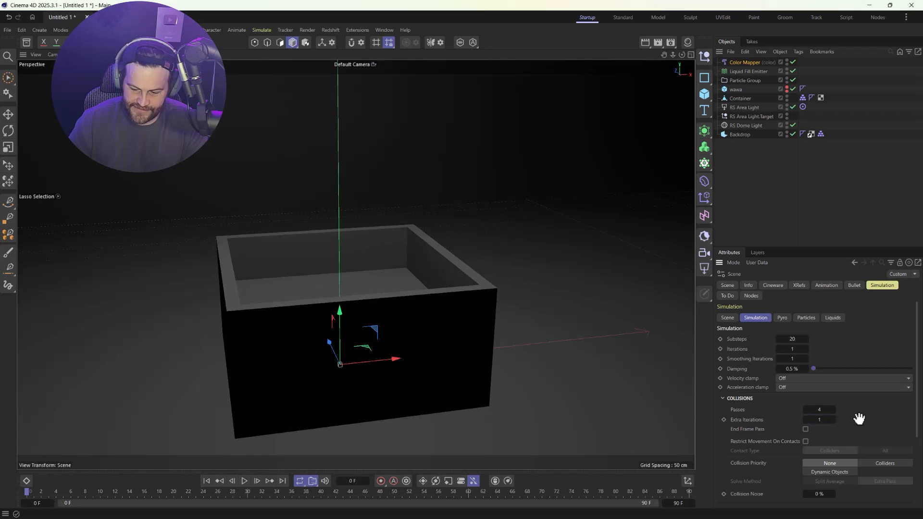
# Compare the liquid collision settings on the Collider tags of the Container and the Backdrop
pyautogui.click(802, 97)
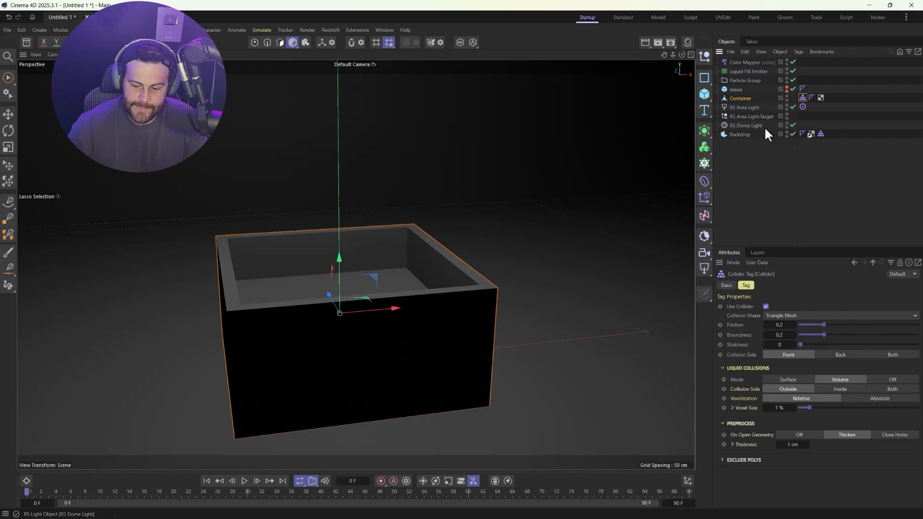
pyautogui.click(819, 135)
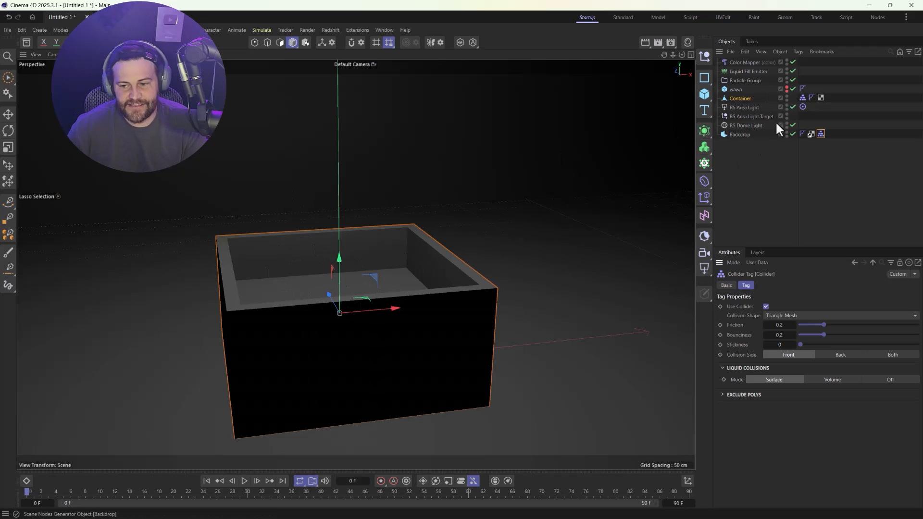
pyautogui.click(802, 97)
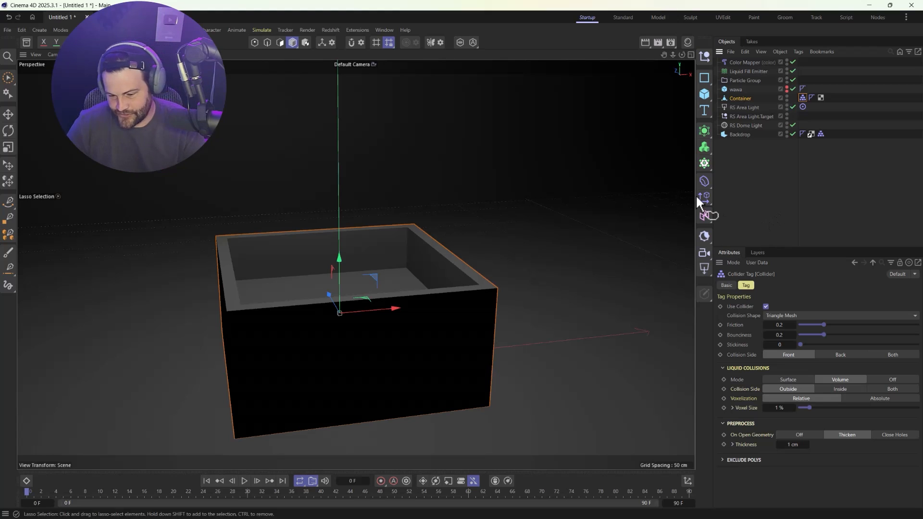
# Show the project's liquid simulation settings, play the simulation to frame 58 and rewind
pyautogui.click(736, 195)
pyautogui.click(743, 70)
pyautogui.click(761, 208)
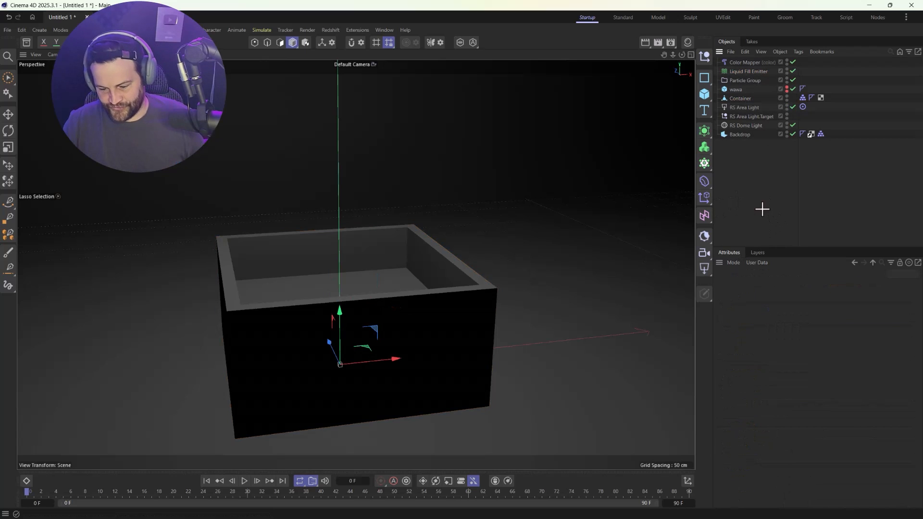
pyautogui.hotkey('ctrl', 'd')
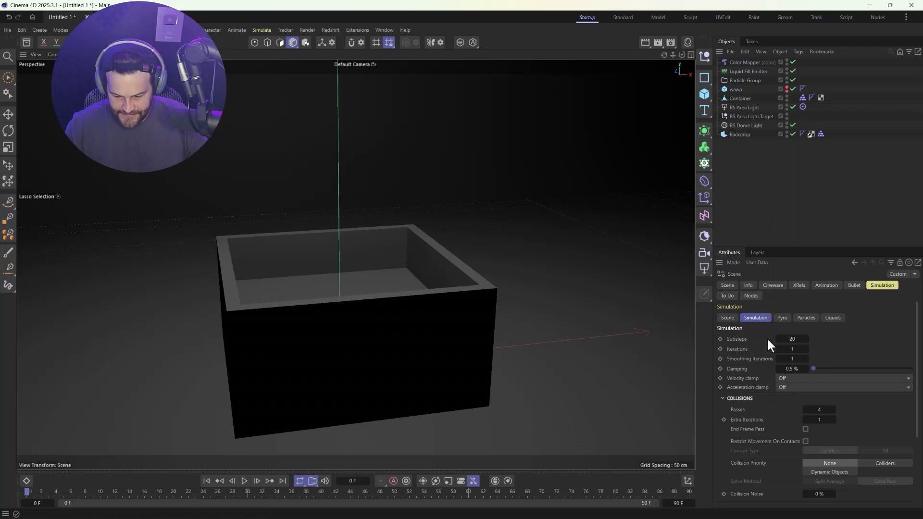
pyautogui.click(825, 318)
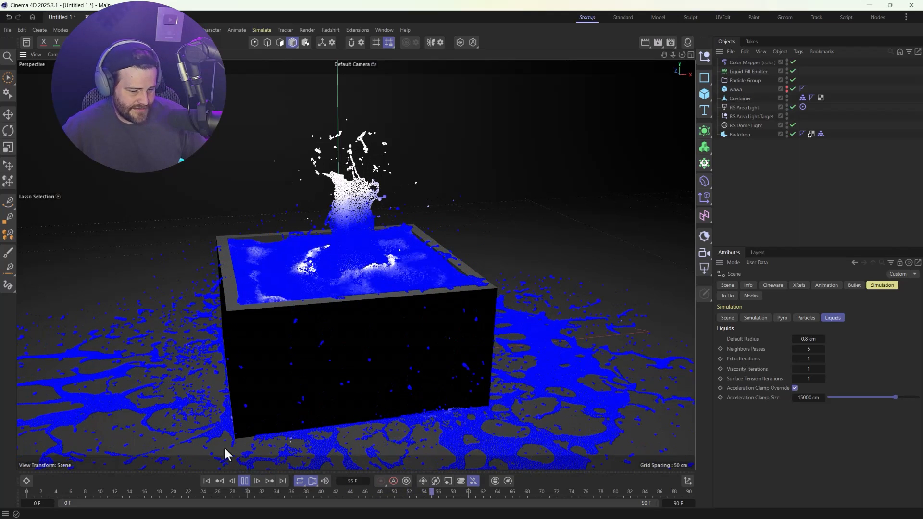
pyautogui.click(243, 479)
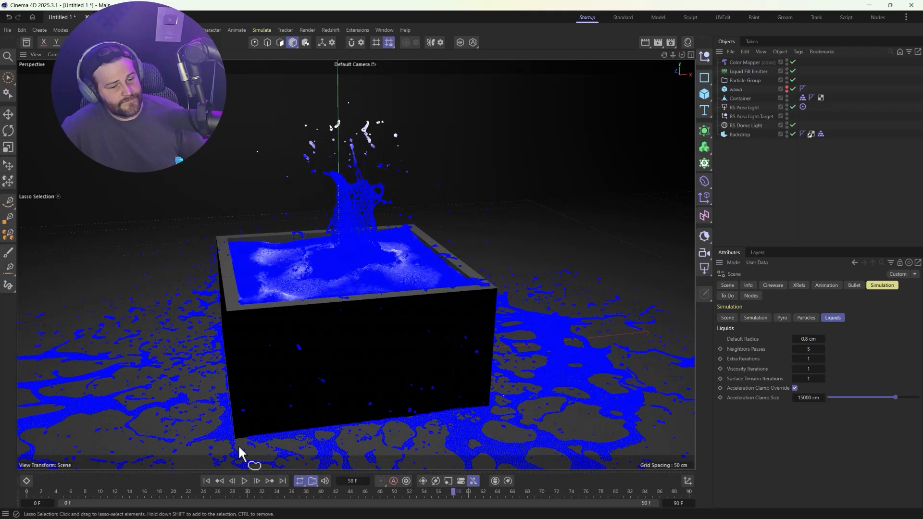
pyautogui.click(208, 481)
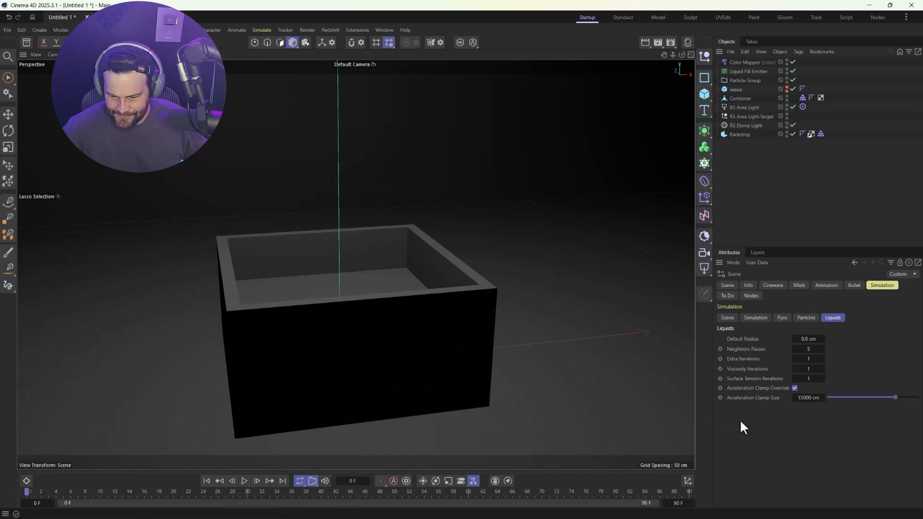
# Set the project's general simulation Substeps to 10 and play the simulation
pyautogui.click(756, 318)
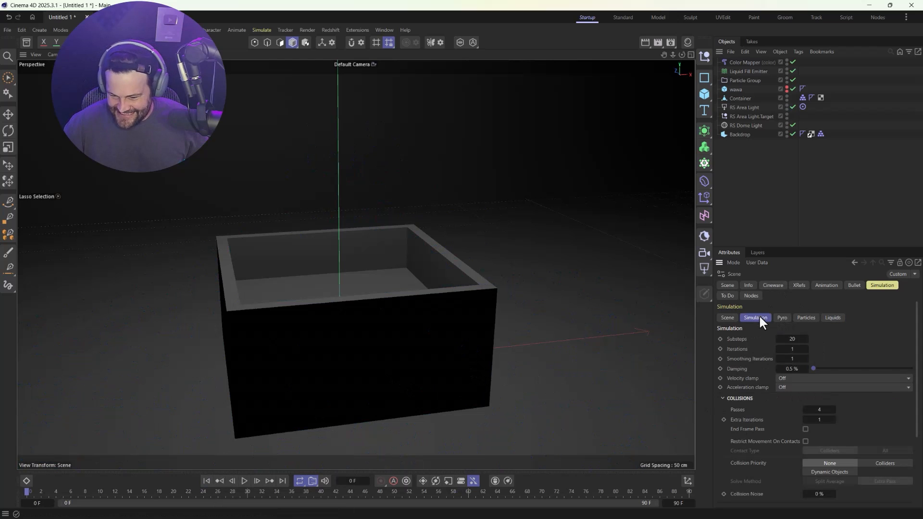
pyautogui.click(791, 338)
pyautogui.write('10')
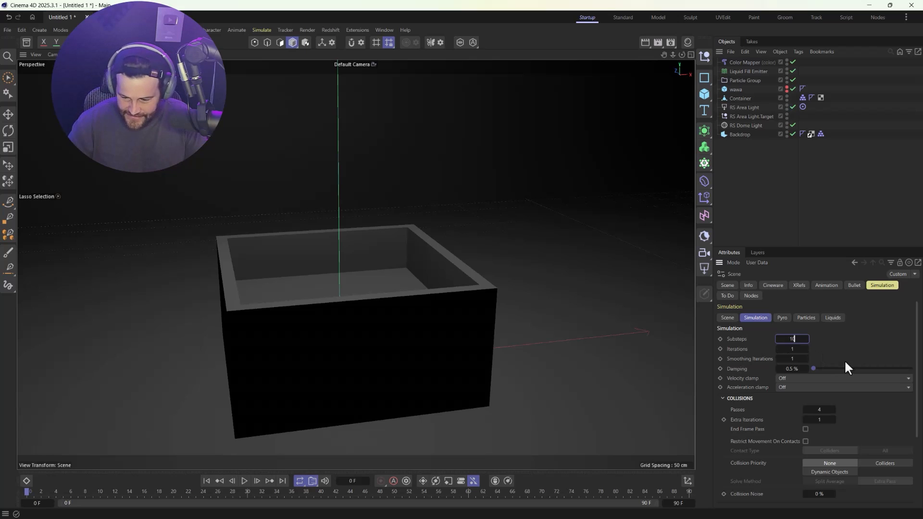
pyautogui.click(244, 480)
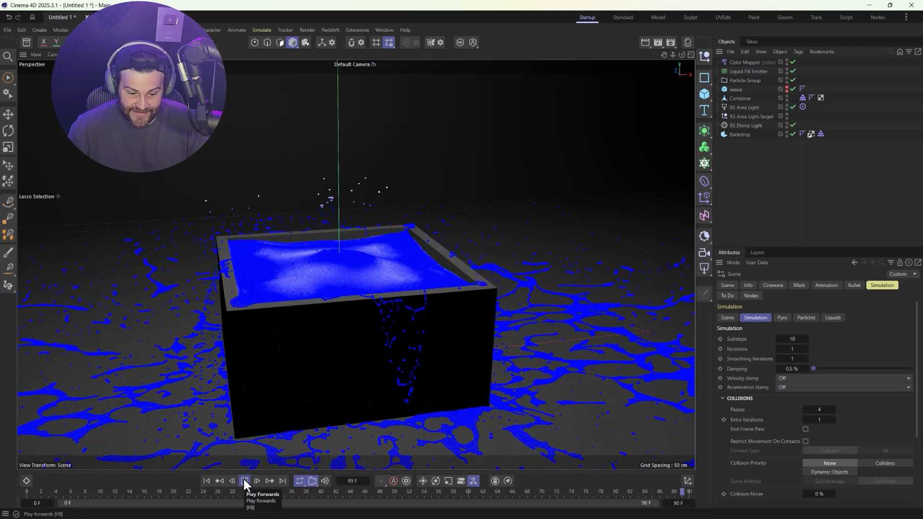
# Stop playback, extend the timeline's end to frame 150 and rewind
pyautogui.click(244, 480)
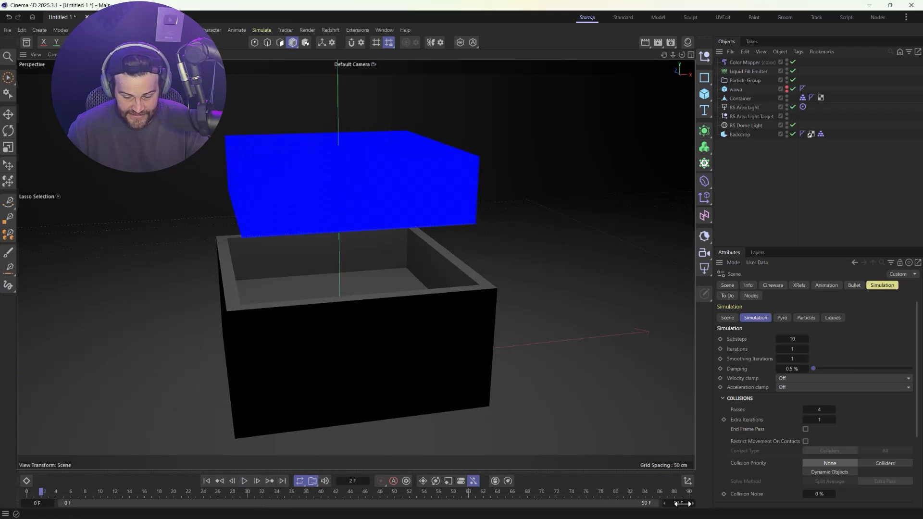
pyautogui.moveTo(681, 503); pyautogui.dragTo(710, 503)
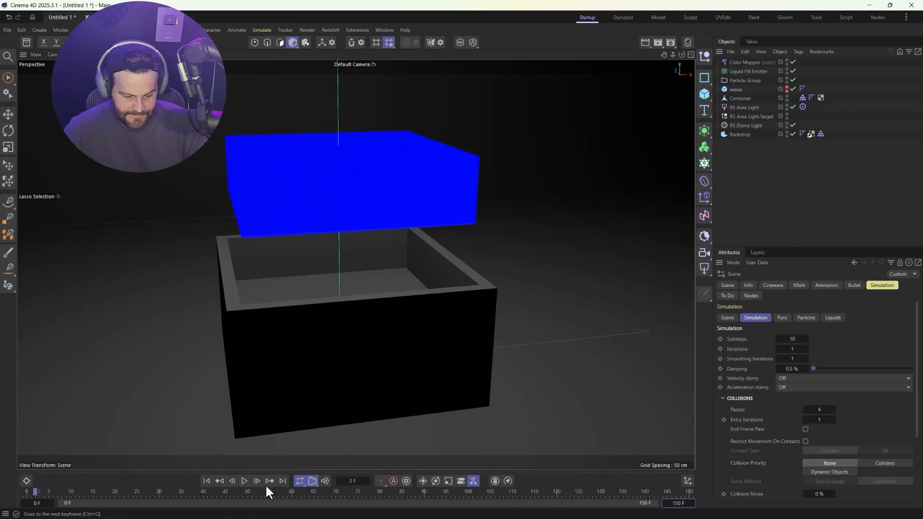
pyautogui.click(207, 480)
# Try 15 general simulation Substeps, play to about frame 65 and rewind
pyautogui.doubleClick(796, 339)
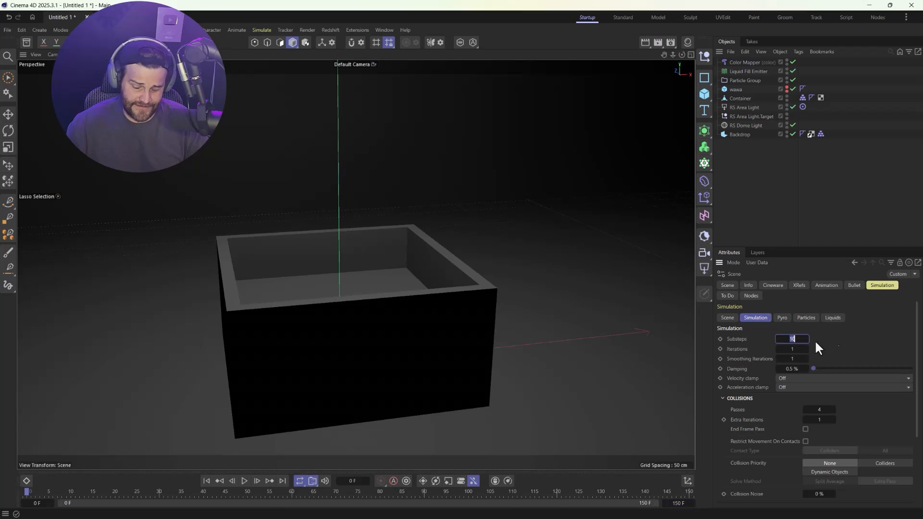
pyautogui.write('15')
pyautogui.press('Return')
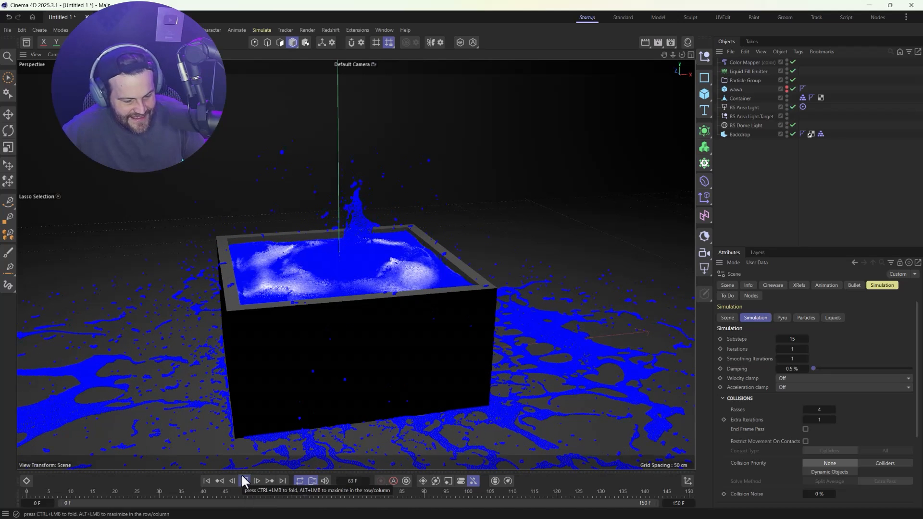
pyautogui.click(244, 480)
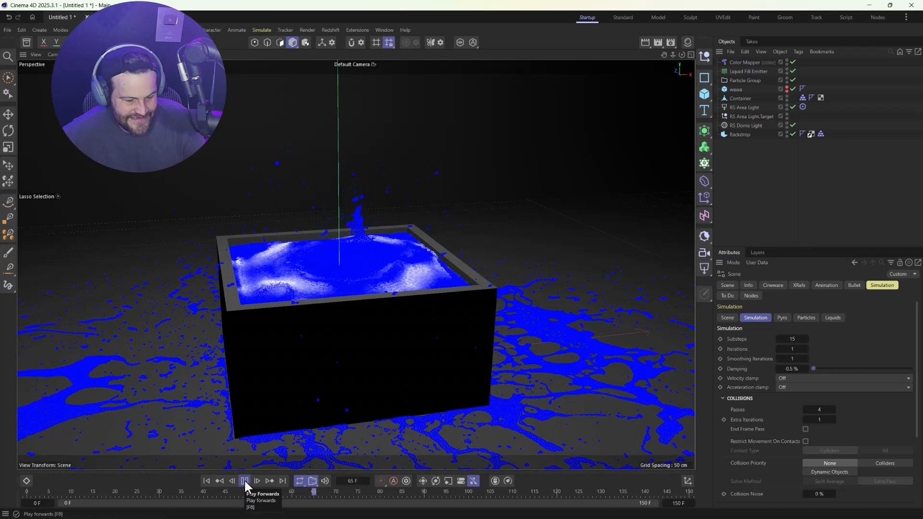
pyautogui.click(211, 481)
# Set the general simulation Substeps back to 10, play to about frame 72 and rewind
pyautogui.click(792, 339)
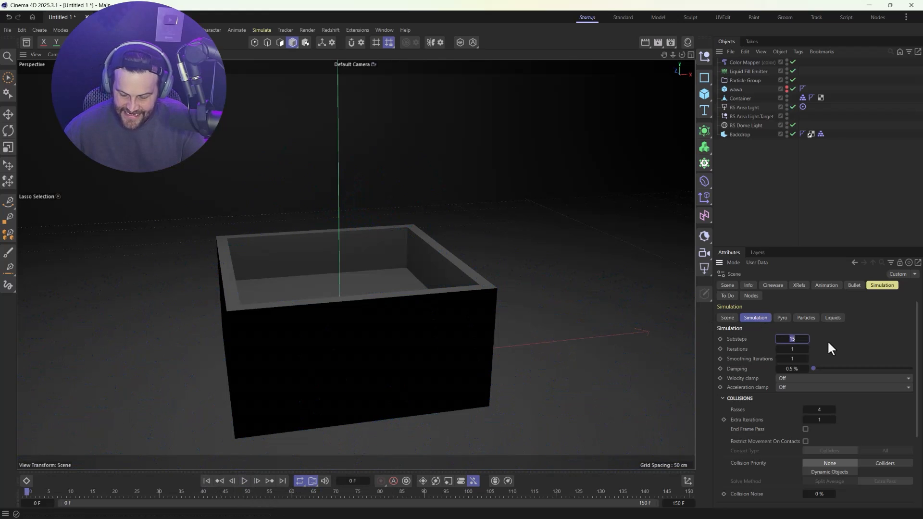
pyautogui.write('10')
pyautogui.press('Return')
pyautogui.click(244, 480)
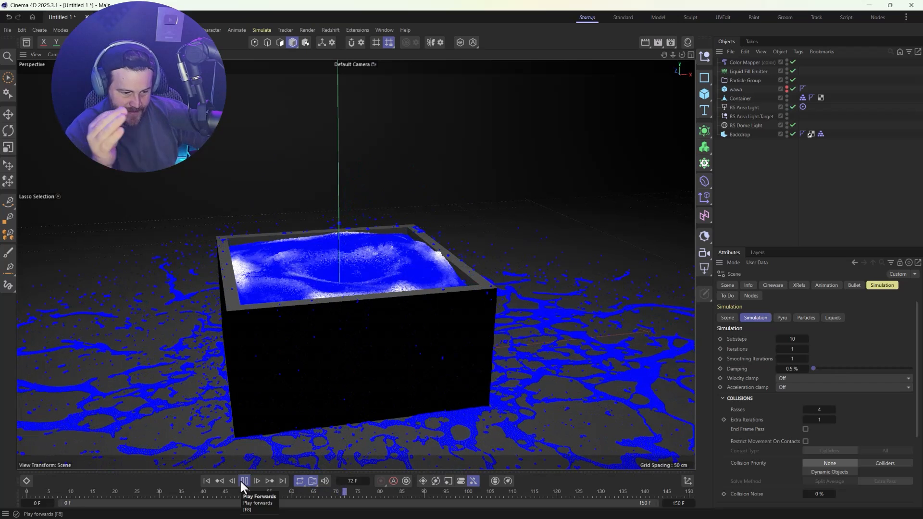
pyautogui.click(207, 481)
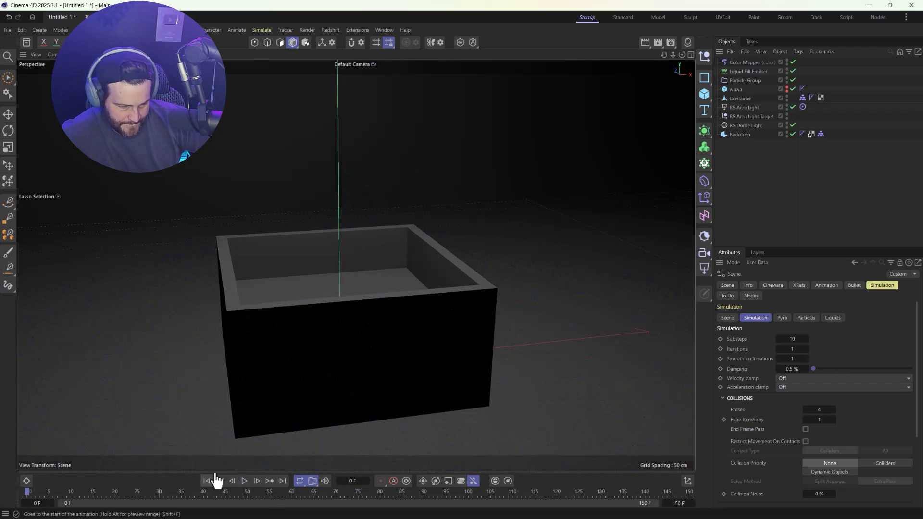
# Try 12 Viscosity Iterations in the project's liquid settings, play to about frame 66 and rewind
pyautogui.click(832, 318)
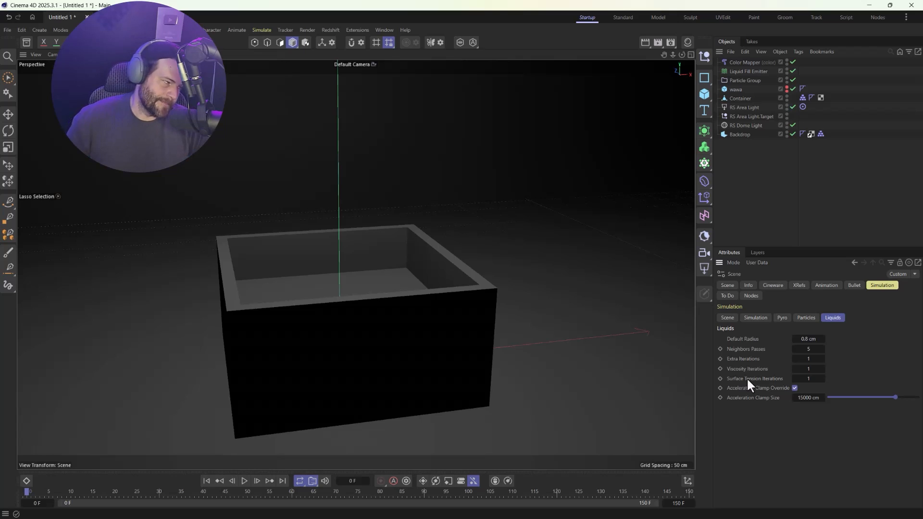
pyautogui.click(817, 368)
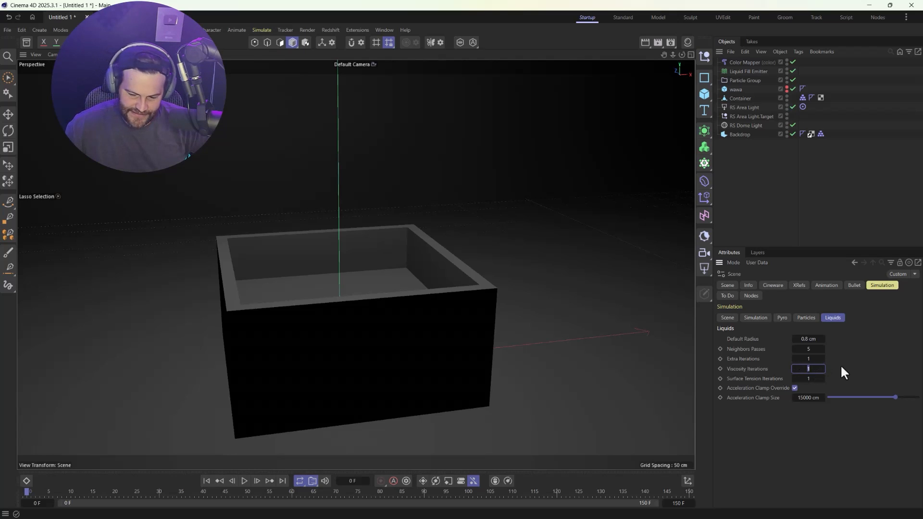
pyautogui.write('12')
pyautogui.press('Return')
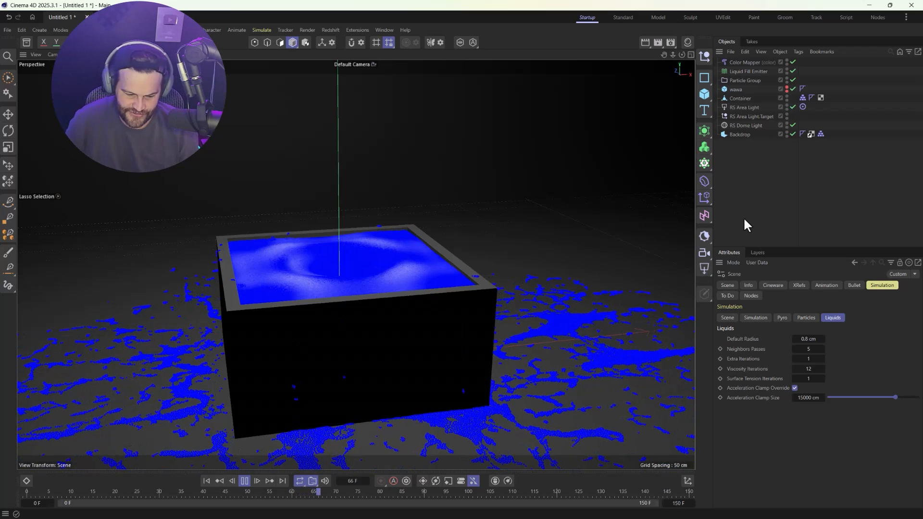
pyautogui.click(206, 481)
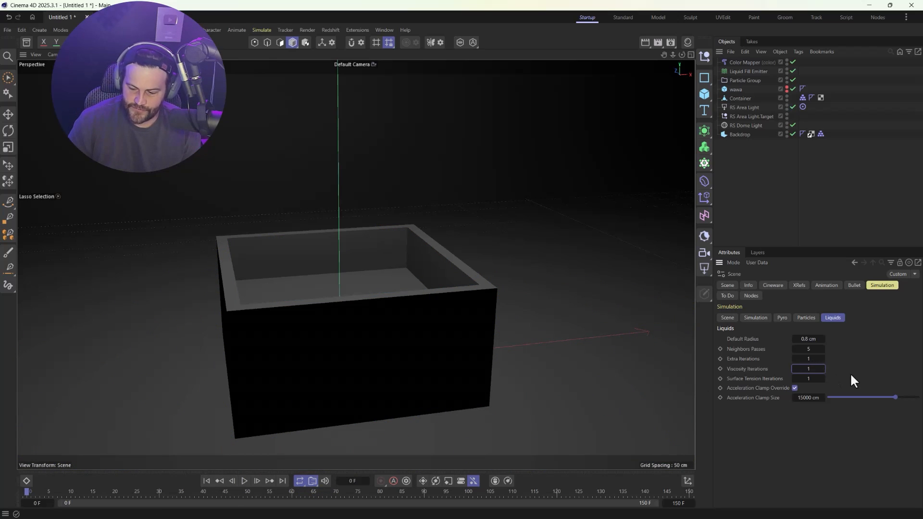
# Try 12 Surface Tension Iterations in the project's liquid settings, play the simulation to about frame 64 and rewind
pyautogui.doubleClick(804, 381)
pyautogui.write('12')
pyautogui.press('Return')
pyautogui.click(245, 481)
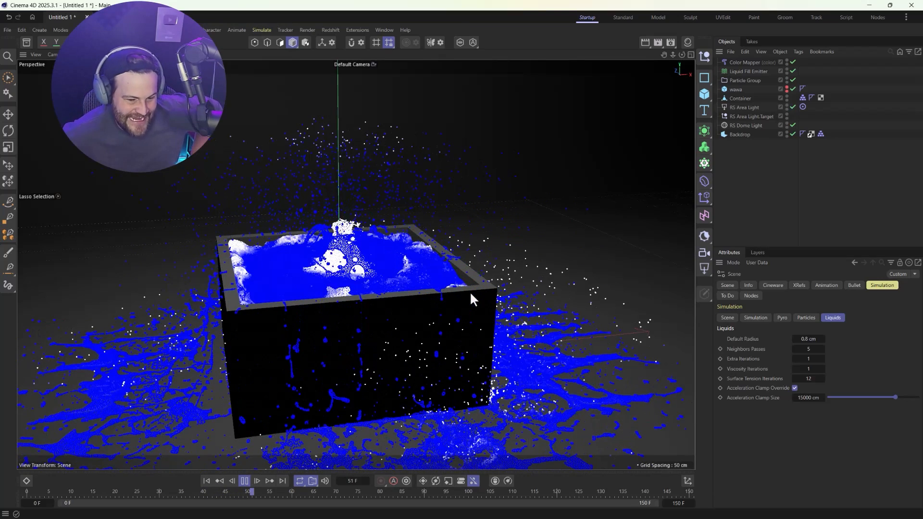
pyautogui.click(249, 485)
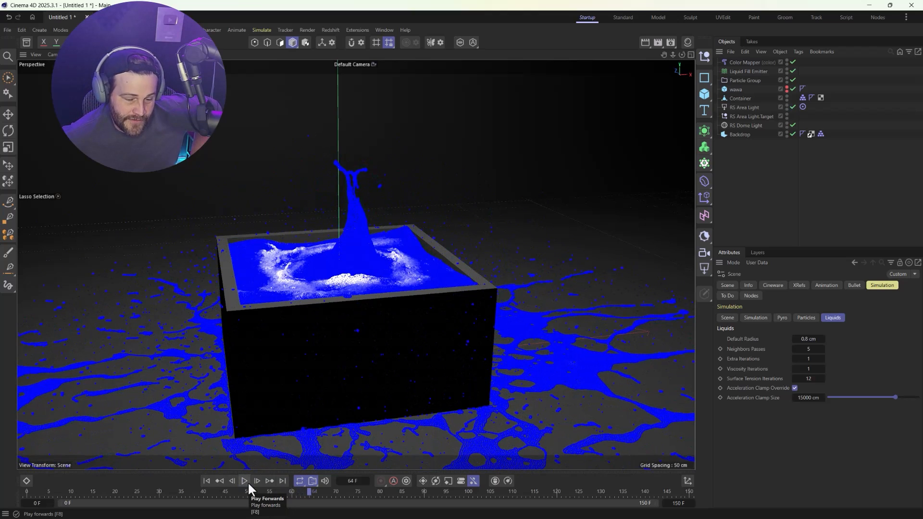
pyautogui.click(207, 481)
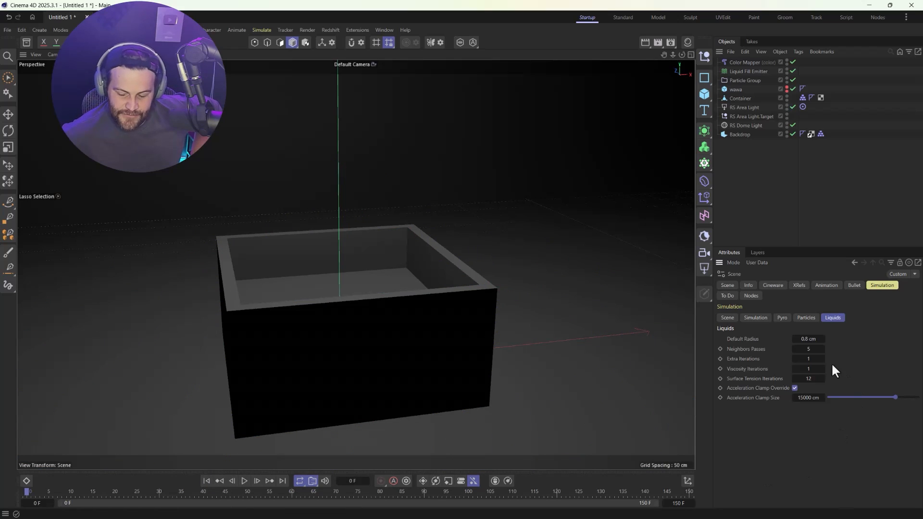
# Try 3 for the liquid Extra, Viscosity and Surface Tension Iterations, play to about frame 66 and rewind
pyautogui.click(809, 359)
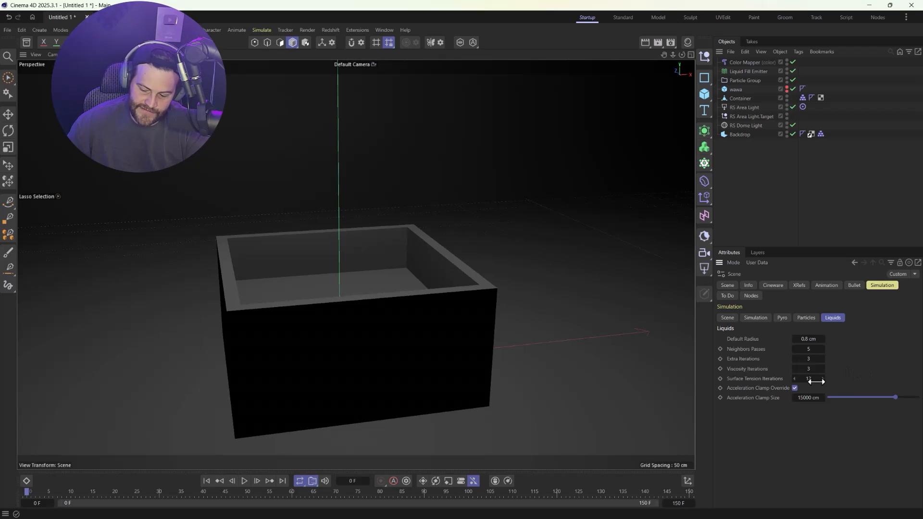
pyautogui.write('3')
pyautogui.press('Return')
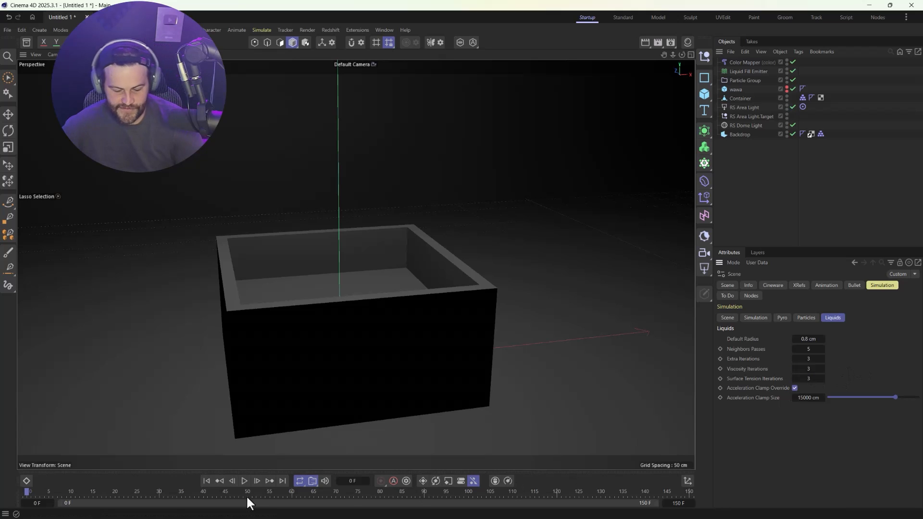
pyautogui.click(244, 482)
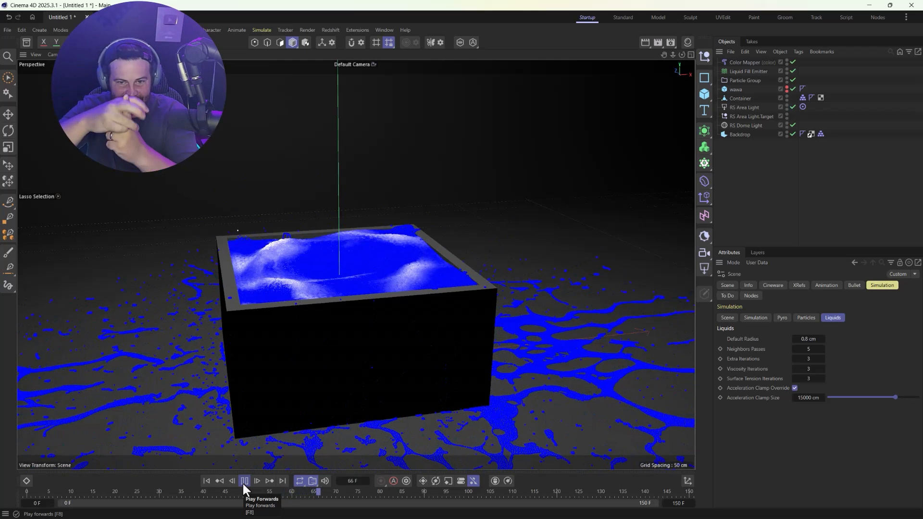
pyautogui.click(242, 481)
pyautogui.click(206, 480)
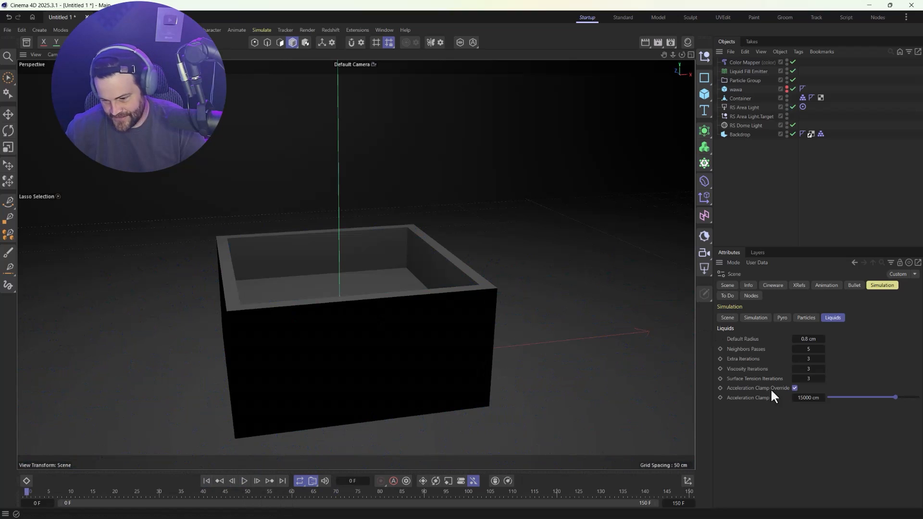
# Set the liquid Extra, Viscosity and Surface Tension Iterations to 2, play to about frame 84 and rewind
pyautogui.click(795, 358)
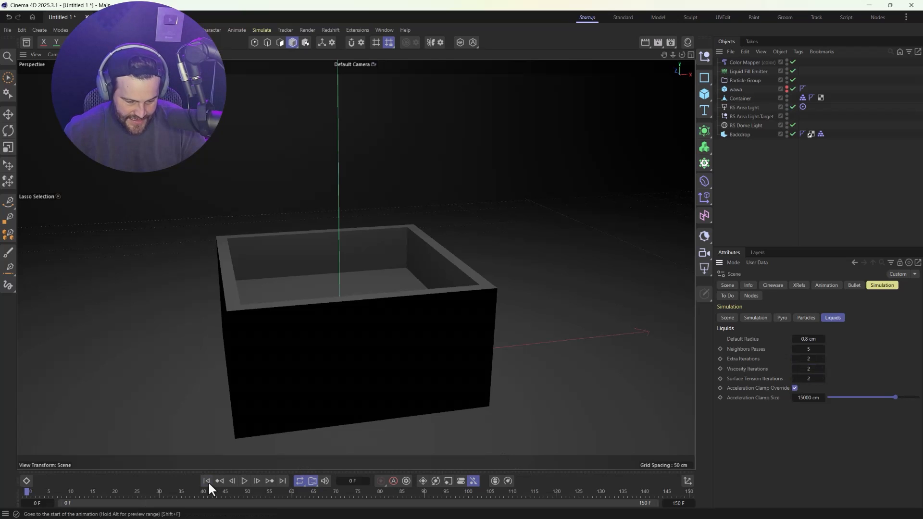
pyautogui.click(245, 480)
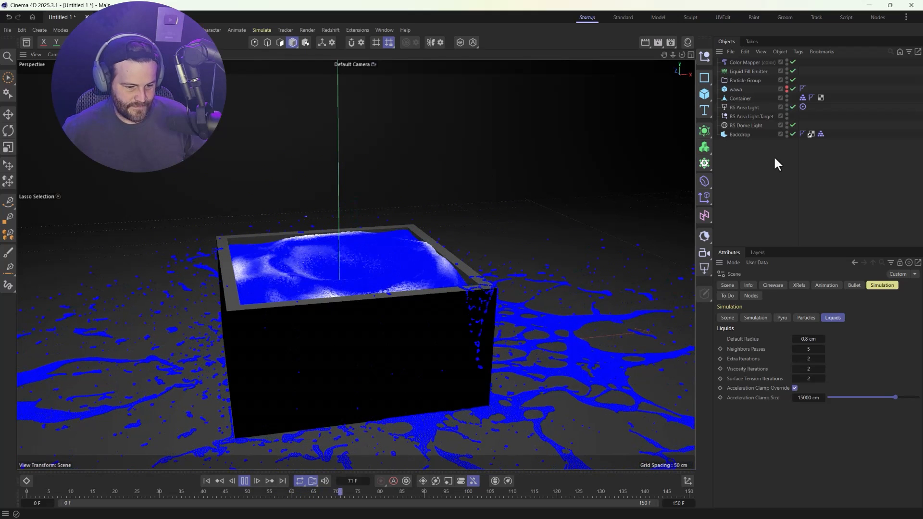
pyautogui.click(245, 480)
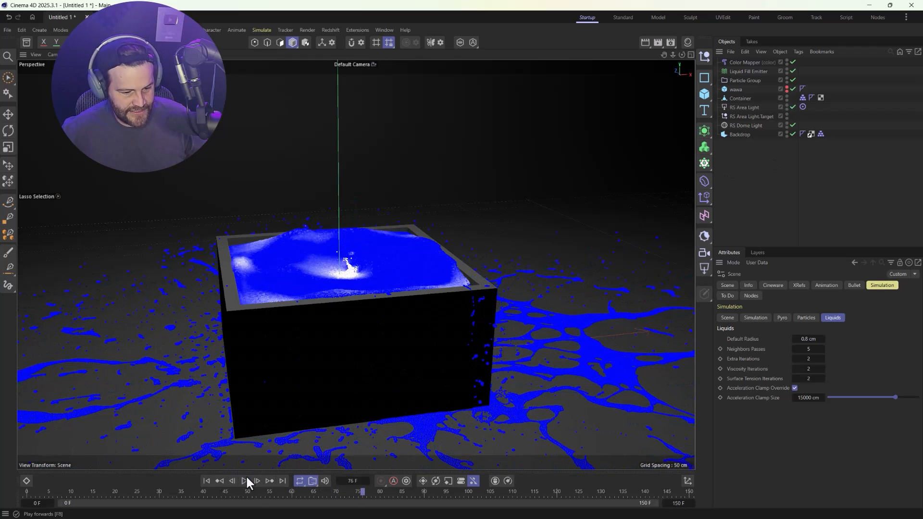
pyautogui.click(247, 482)
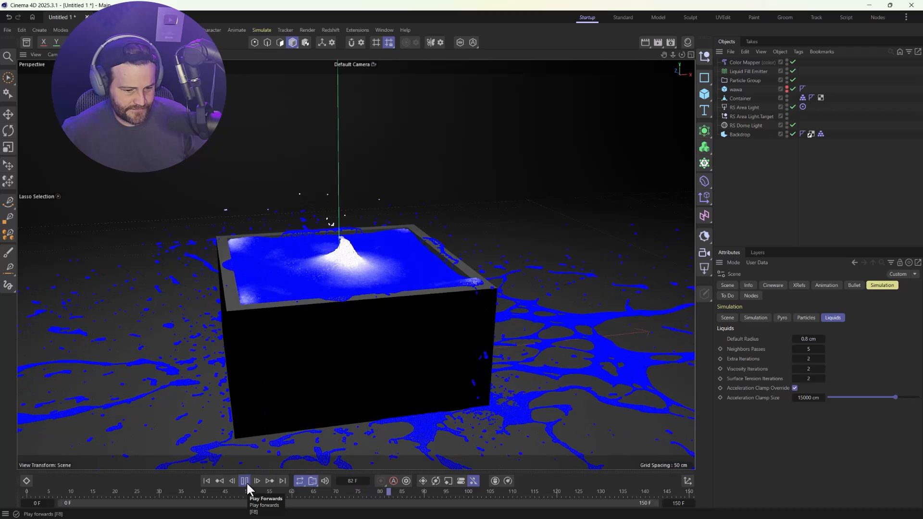
pyautogui.click(245, 481)
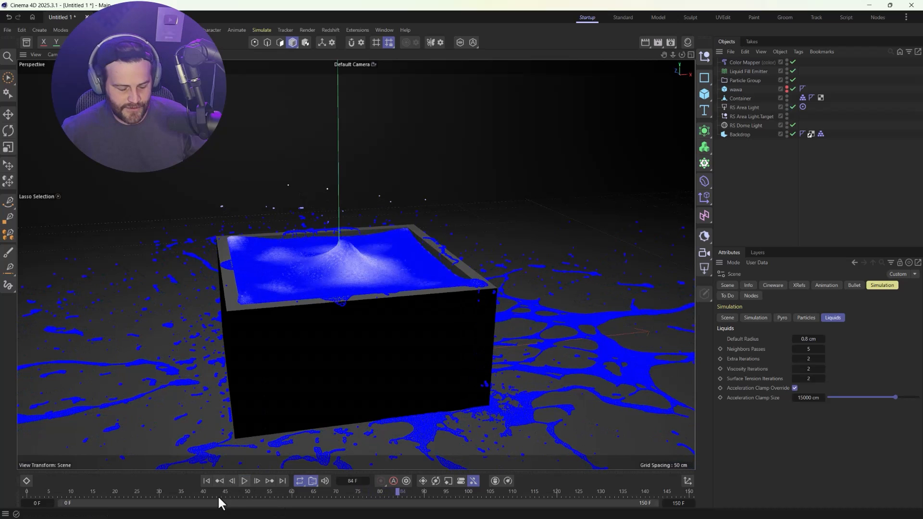
pyautogui.click(207, 481)
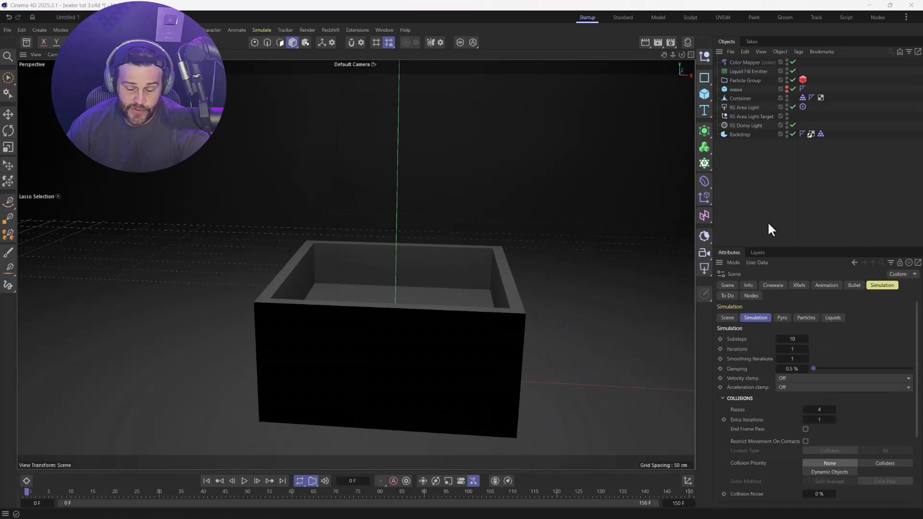
# Review the project's liquid settings and general simulation settings before caching
pyautogui.click(837, 318)
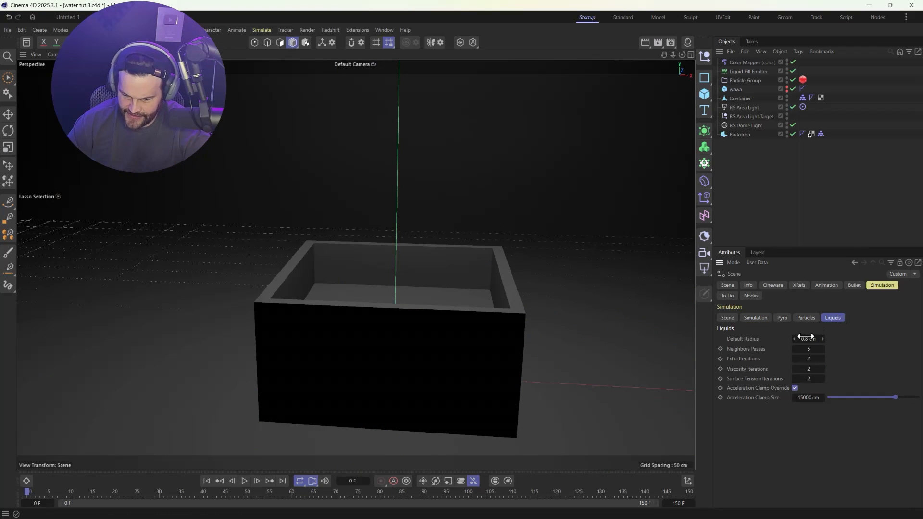
pyautogui.click(754, 317)
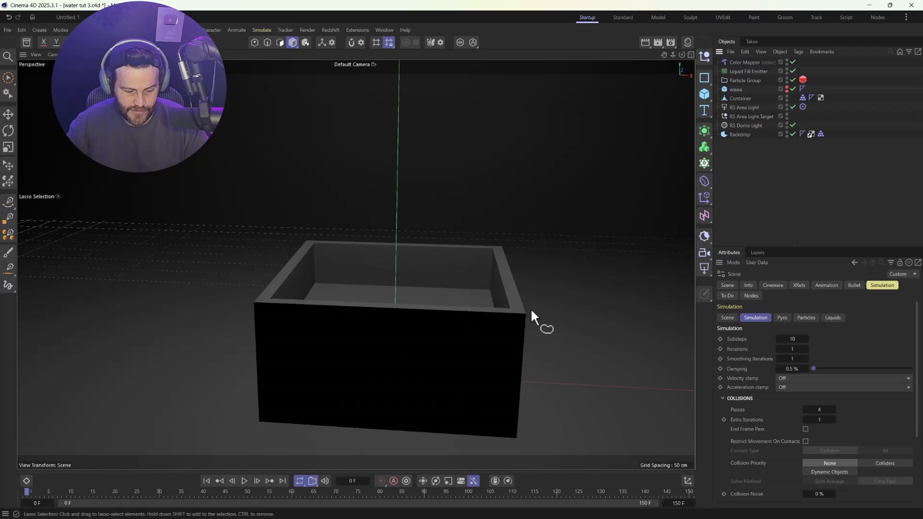
# Enable Cache Mode on the Particle Group and cache the scene to an Alembic file named "water tut1"
pyautogui.click(745, 80)
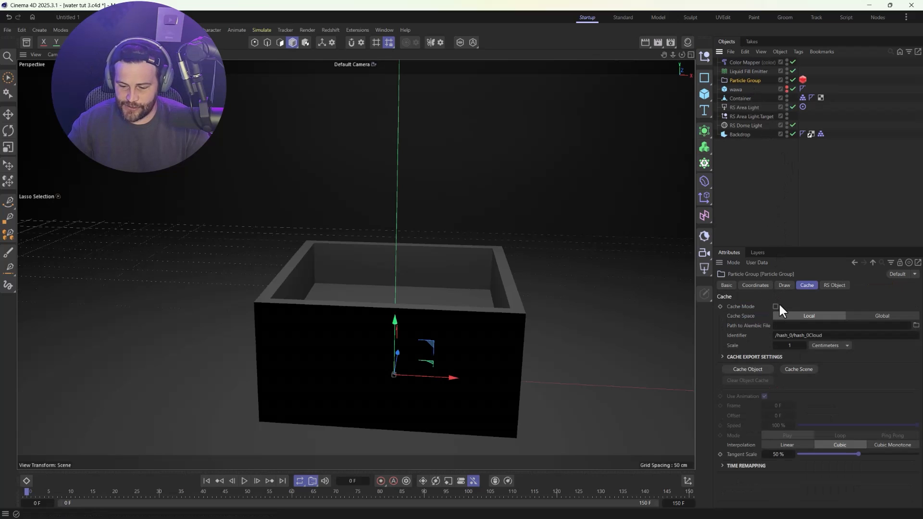
pyautogui.click(775, 306)
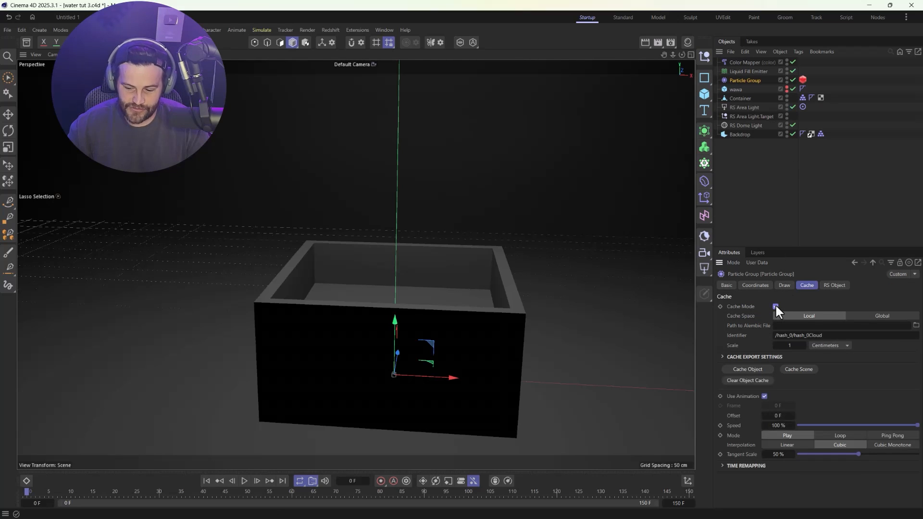
pyautogui.click(794, 368)
pyautogui.write('water tut1')
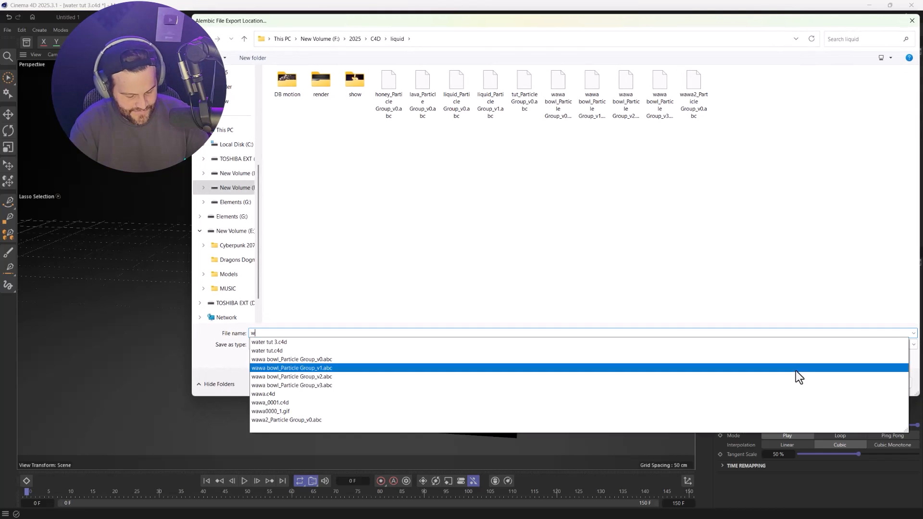
pyautogui.press('Return')
pyautogui.press('Return')
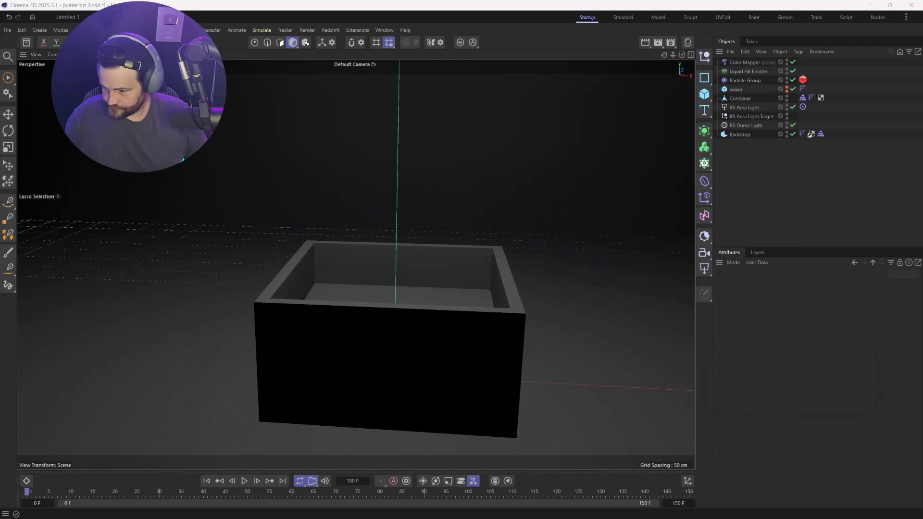
# Check the cached simulation by viewing an early frame, rewinding and playing it to about frame 65
pyautogui.press('space')
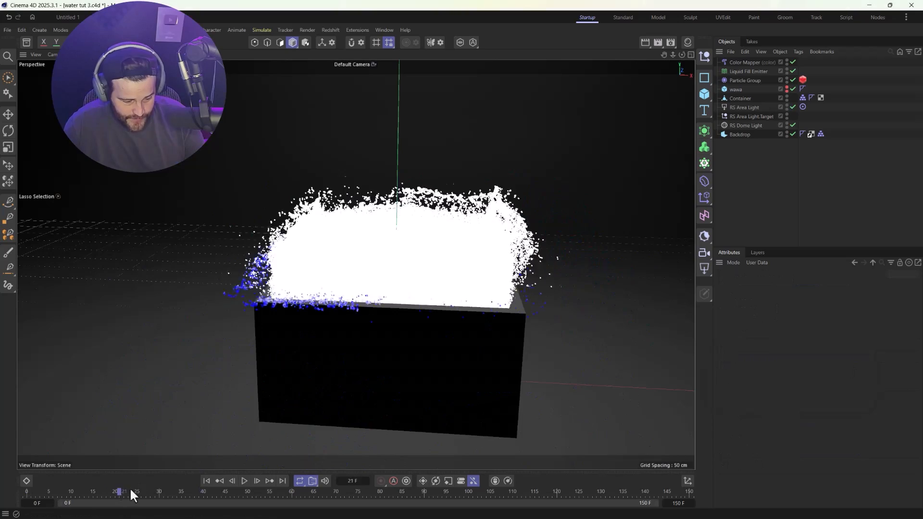
pyautogui.hotkey('shift', 'f')
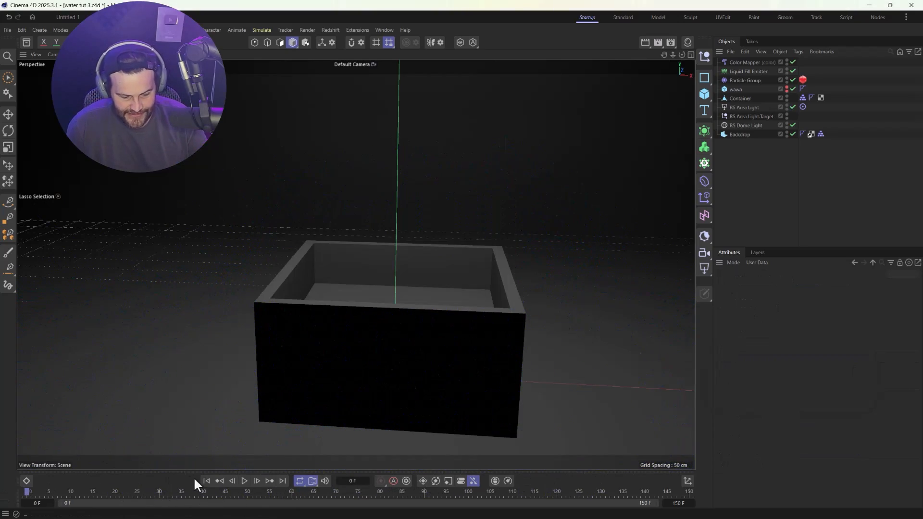
pyautogui.click(244, 481)
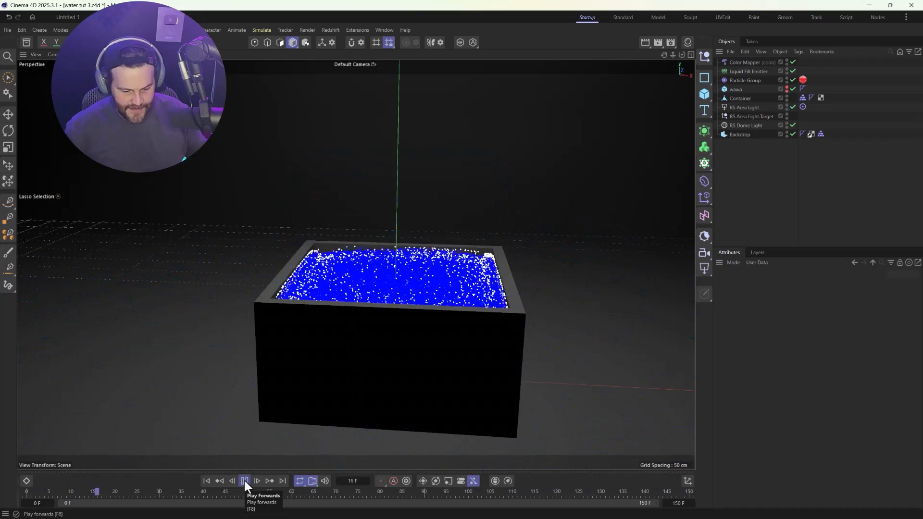
pyautogui.click(244, 481)
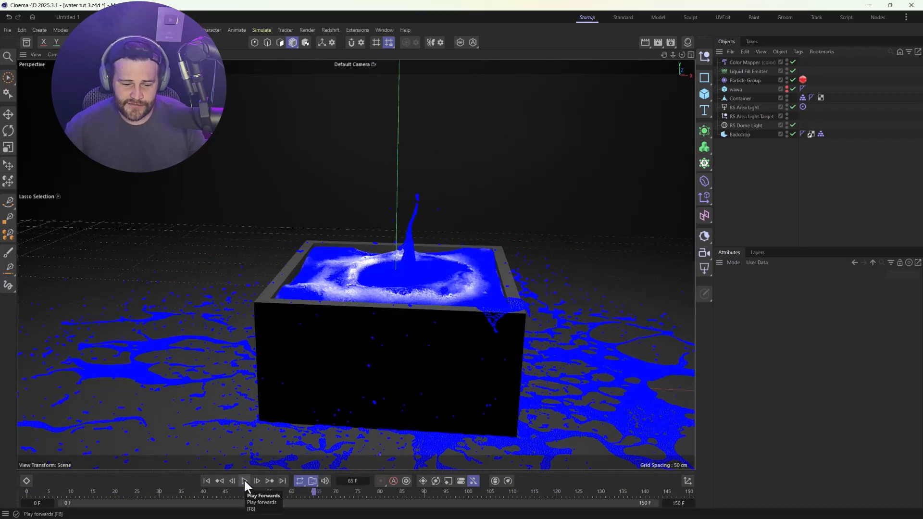
# Try a temporary cube placed above and beside the container, scrub the cached simulation to frame 54 and delete the cube
pyautogui.click(704, 95)
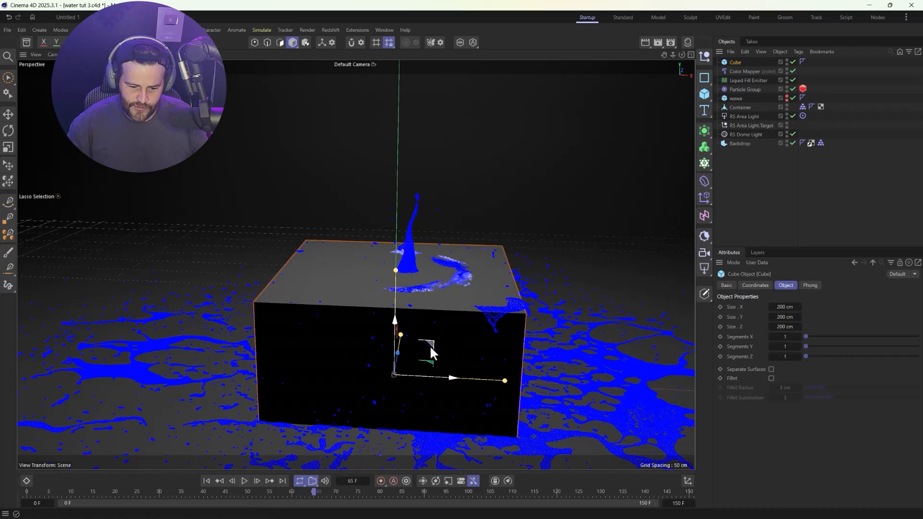
pyautogui.press('e')
pyautogui.moveTo(428, 341); pyautogui.dragTo(561, 186)
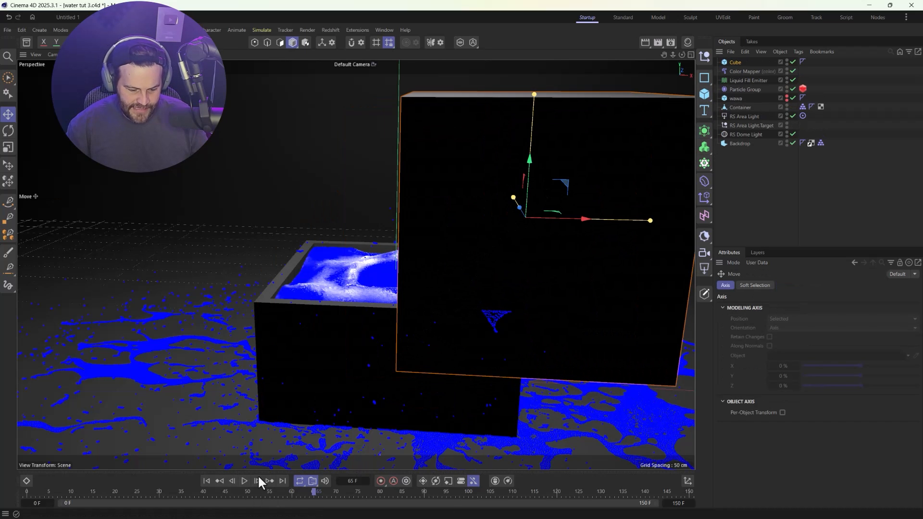
pyautogui.click(206, 481)
pyautogui.moveTo(275, 494)
pyautogui.mouseDown()
pyautogui.moveTo(374, 493)
pyautogui.moveTo(266, 493)
pyautogui.mouseUp()
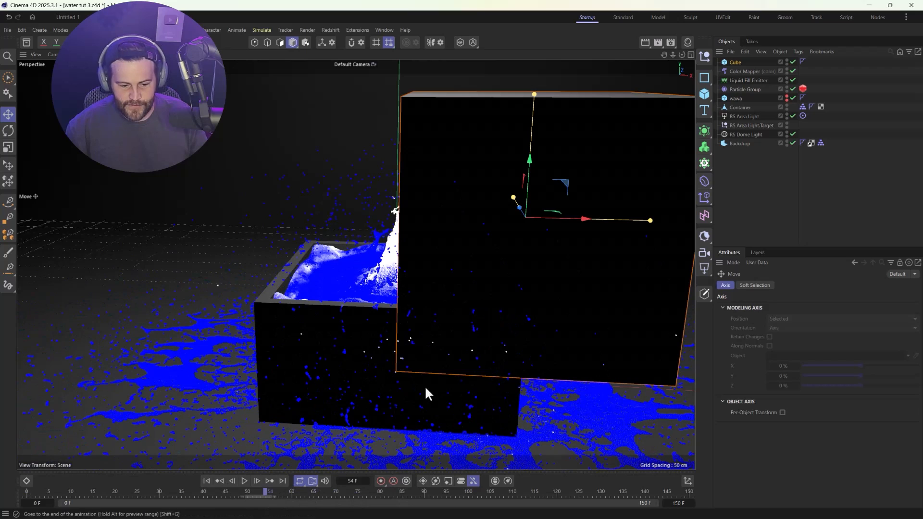
pyautogui.click(591, 153)
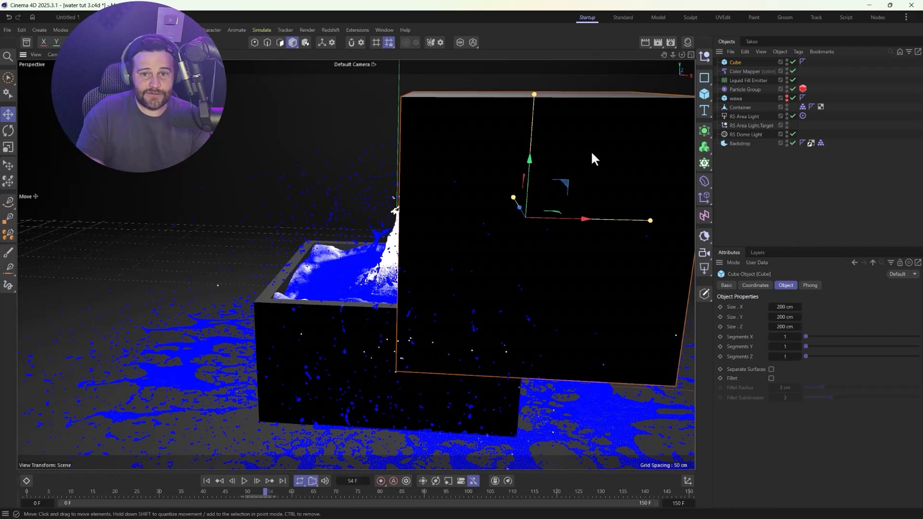
pyautogui.press('Delete')
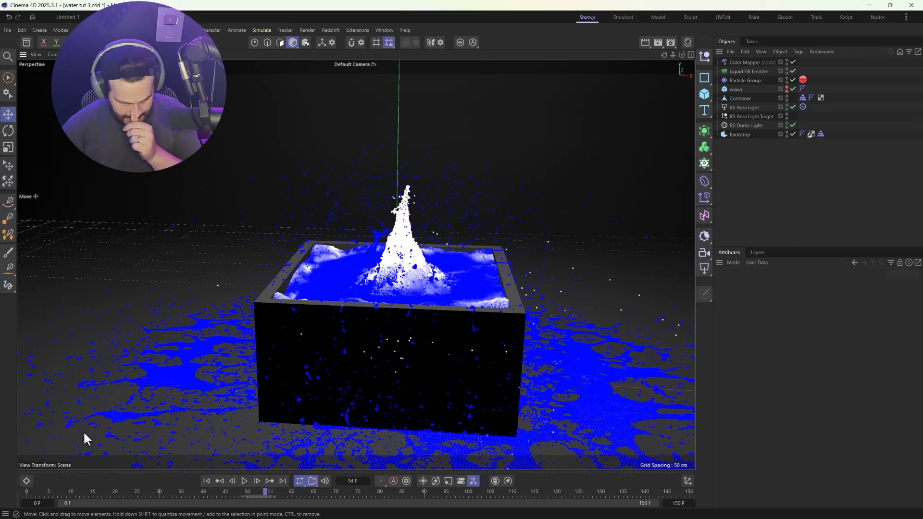
# Scrub back and forth through the cached splash, stopping at frame 56
pyautogui.click(210, 480)
pyautogui.moveTo(177, 492); pyautogui.dragTo(379, 491)
pyautogui.moveTo(467, 470); pyautogui.dragTo(282, 460)
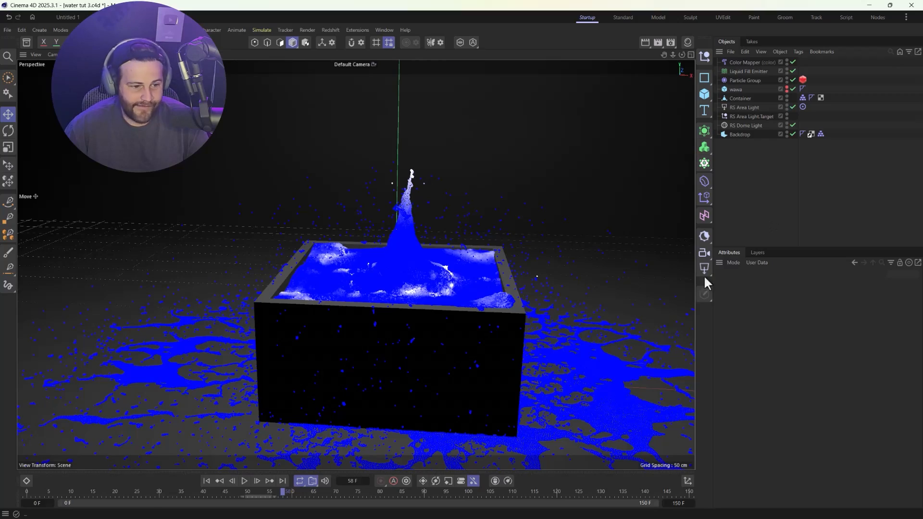
pyautogui.moveTo(220, 487); pyautogui.dragTo(275, 480)
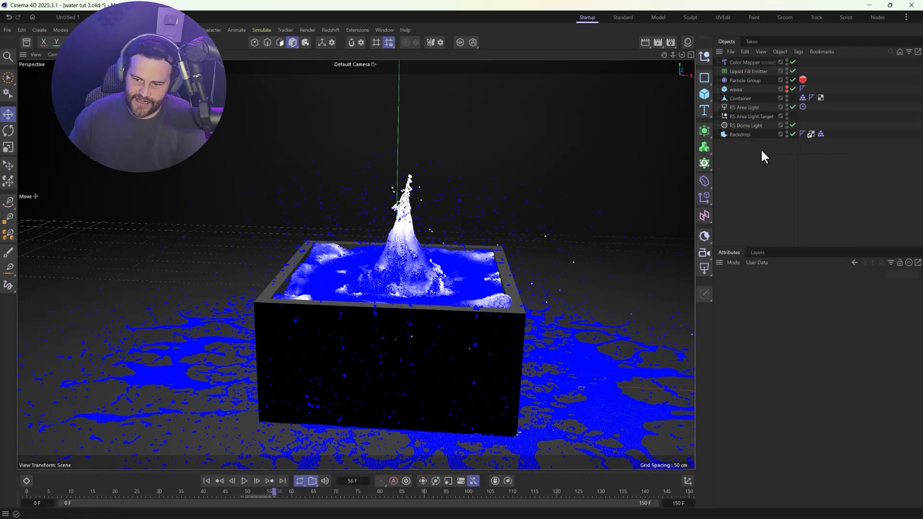
# Look up the Redshift Object among the Particle Group's render tags and view its particle settings
pyautogui.click(733, 78)
pyautogui.rightClick(734, 78)
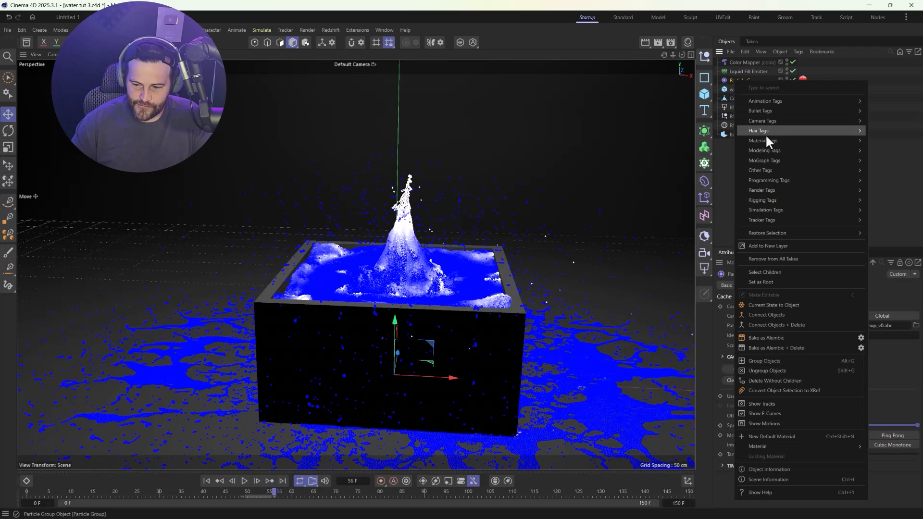
pyautogui.moveTo(759, 189)
pyautogui.click(887, 222)
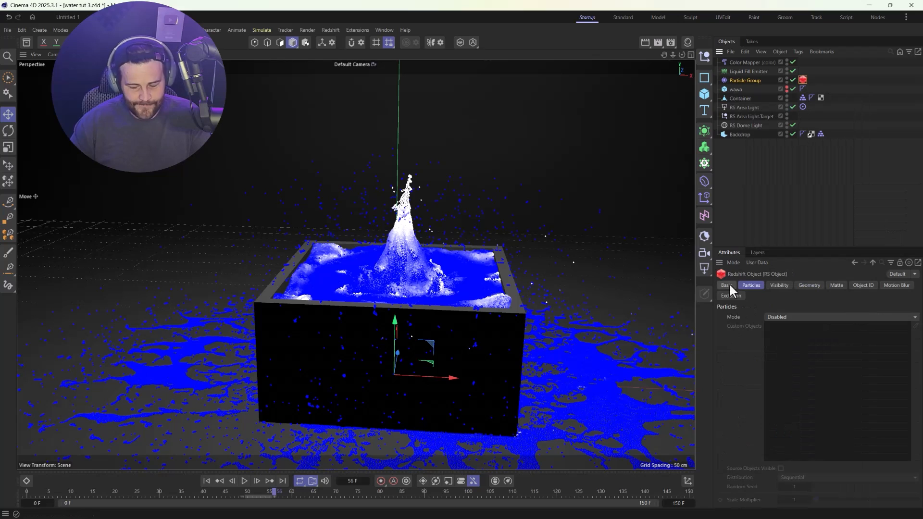
# Deselect all objects and add a Liquid Mesh object to the scene
pyautogui.click(751, 203)
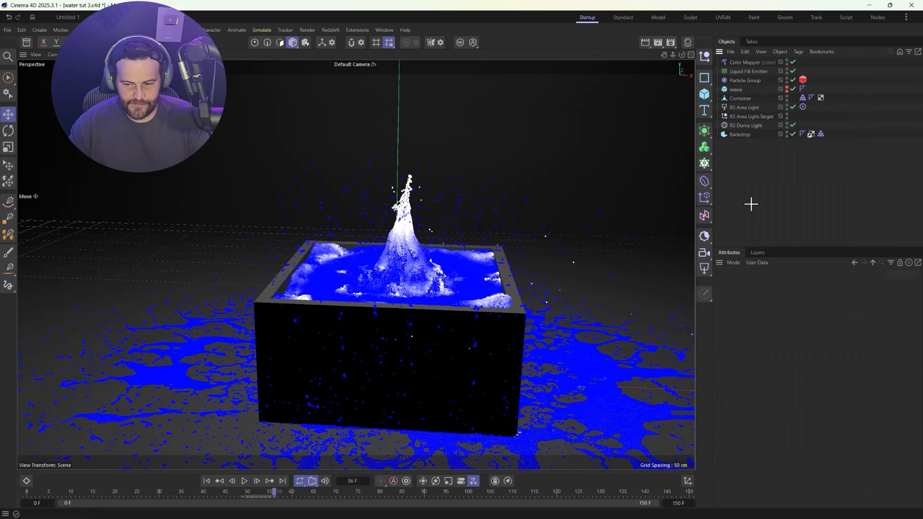
pyautogui.click(260, 30)
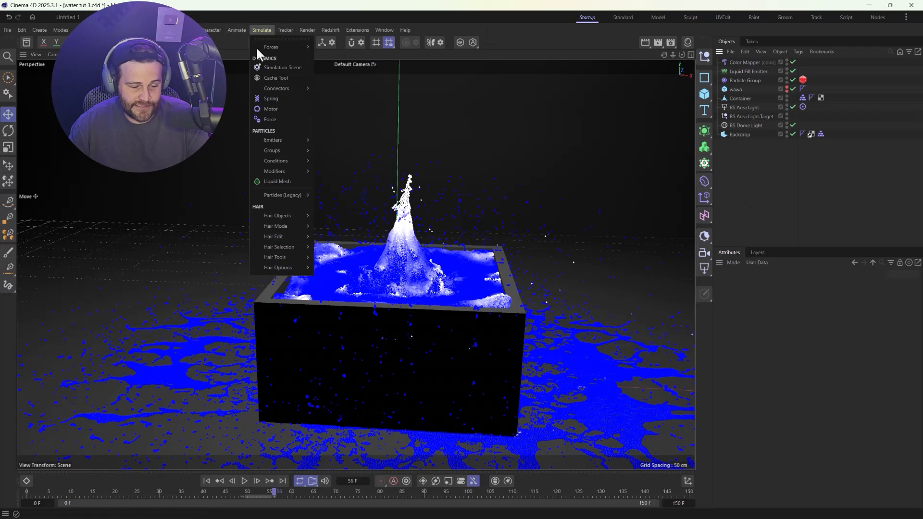
pyautogui.click(270, 183)
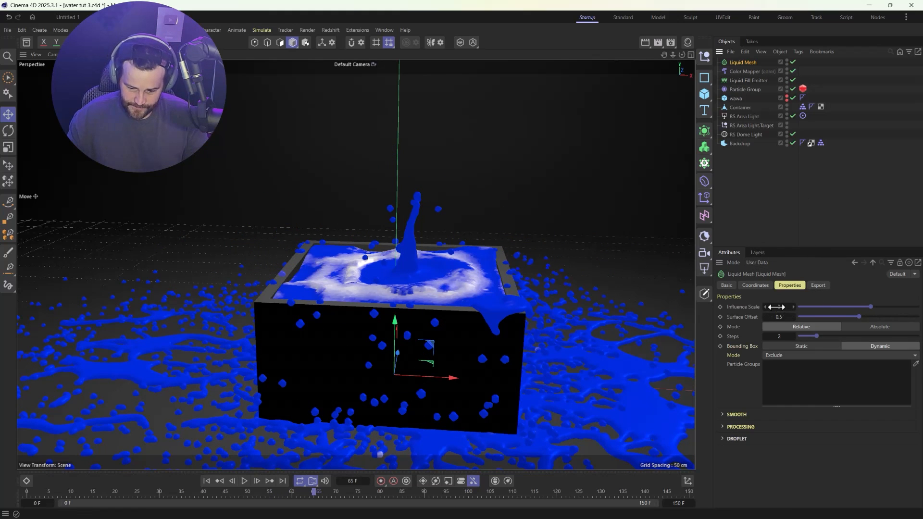
# Set the Liquid Mesh's influence scale to 2
pyautogui.write('2')
pyautogui.press('Return')
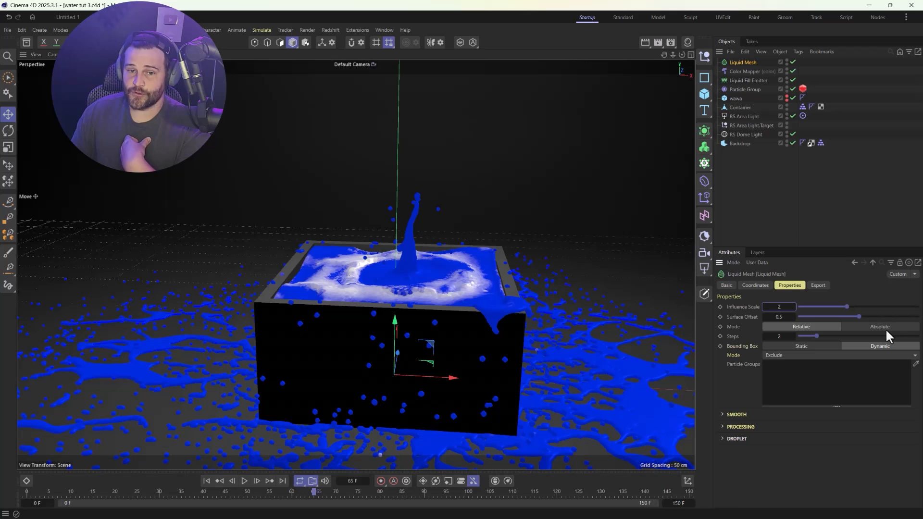
# Try 5 meshing steps on the Liquid Mesh, and set the steps back to 2
pyautogui.moveTo(815, 336); pyautogui.dragTo(868, 336)
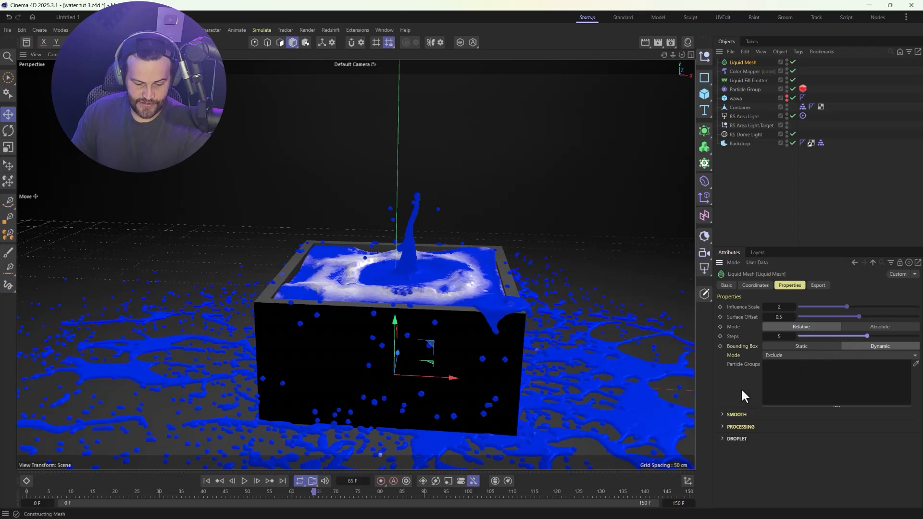
pyautogui.click(785, 336)
pyautogui.write('2')
pyautogui.press('Return')
# Switch the Liquid Mesh to Absolute mode and lower its voxel size to 1 cm
pyautogui.click(877, 328)
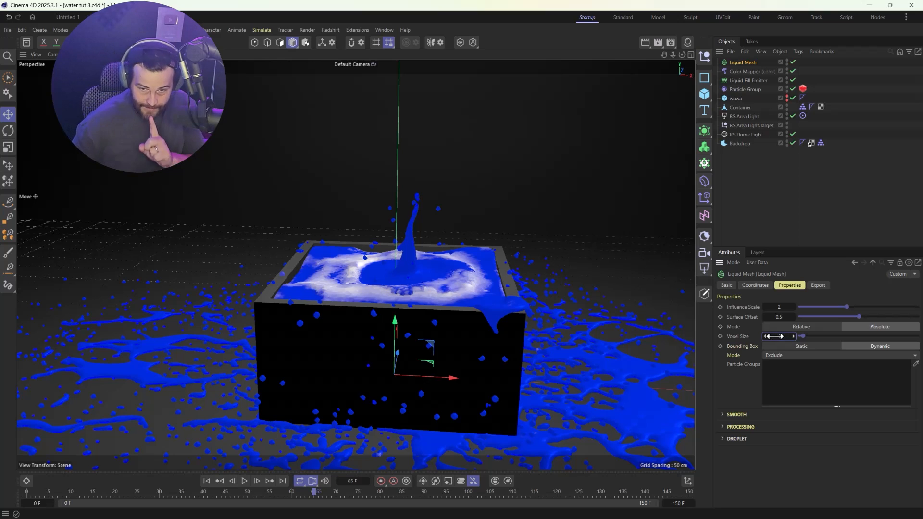
pyautogui.moveTo(774, 336); pyautogui.dragTo(771, 336)
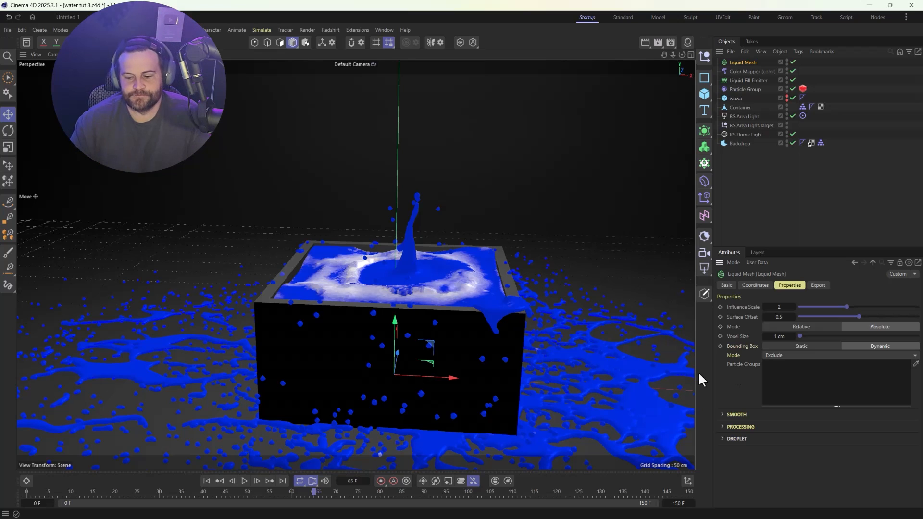
# Raise the Liquid Mesh's smooth strength to 100% and set its normal smooth iterations to 64
pyautogui.click(724, 415)
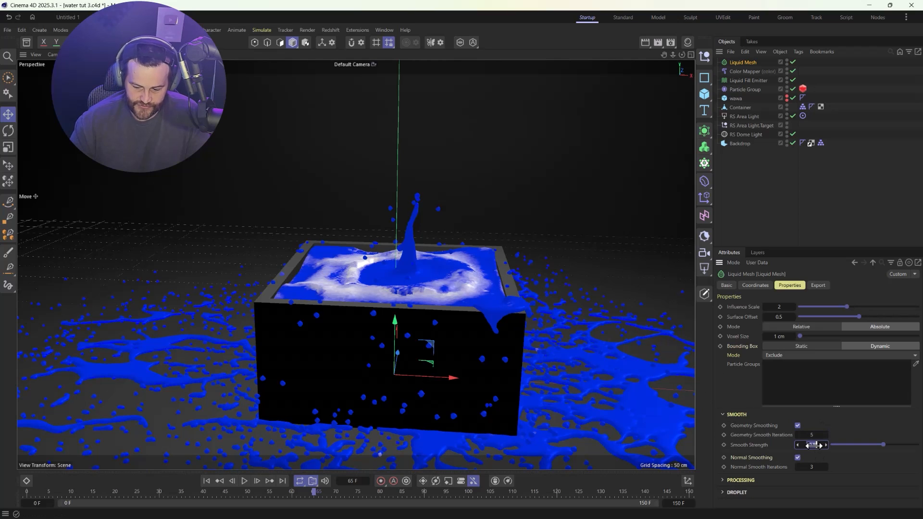
pyautogui.moveTo(812, 445); pyautogui.dragTo(831, 445)
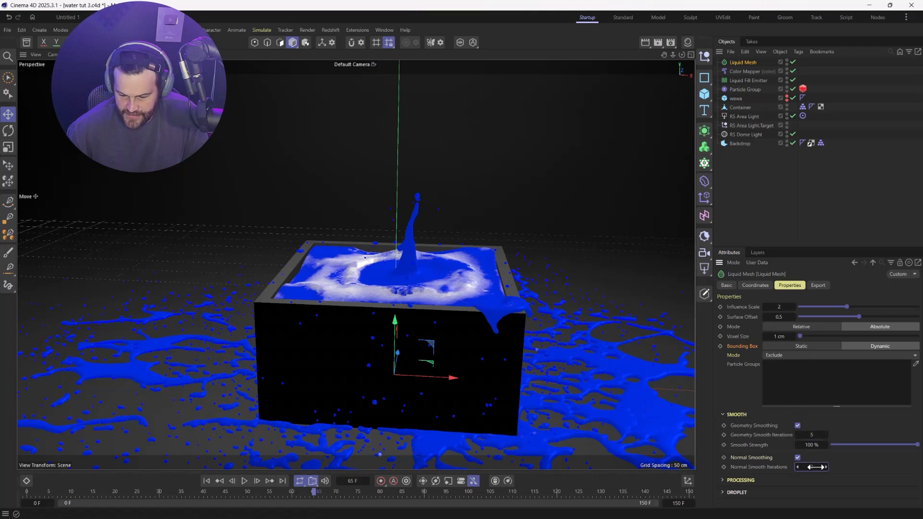
pyautogui.write('64')
pyautogui.press('Return')
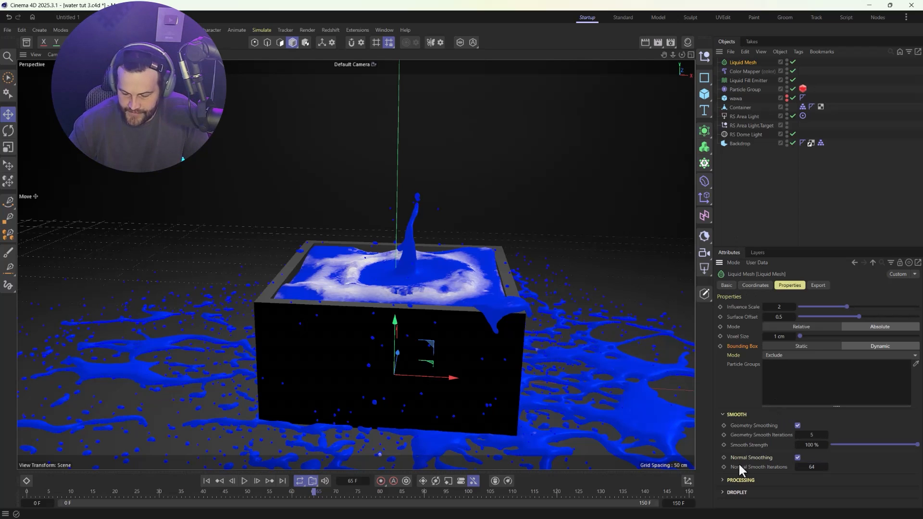
# Set the Liquid Mesh's droplet scale to 0%
pyautogui.click(738, 480)
pyautogui.scroll(-1, 749, 446)
pyautogui.click(734, 499)
pyautogui.scroll(-1, 749, 449)
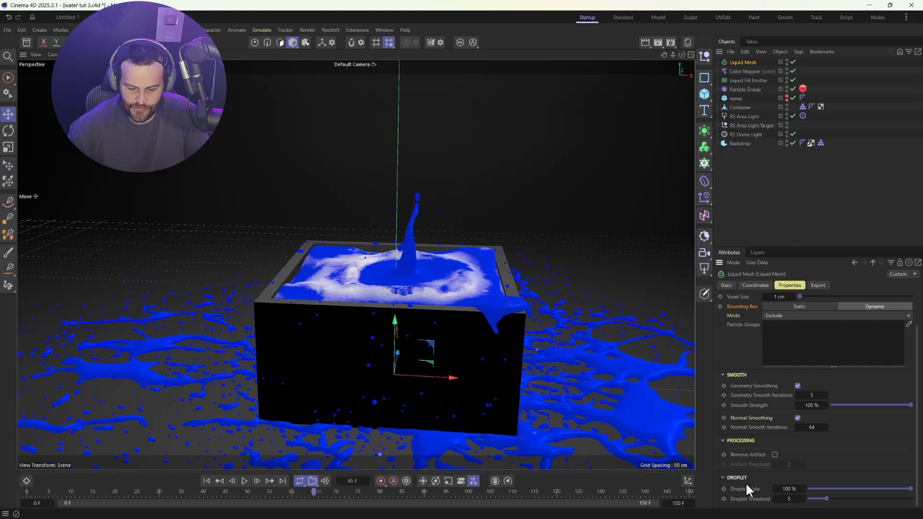
pyautogui.click(793, 489)
pyautogui.write('0')
pyautogui.press('Return')
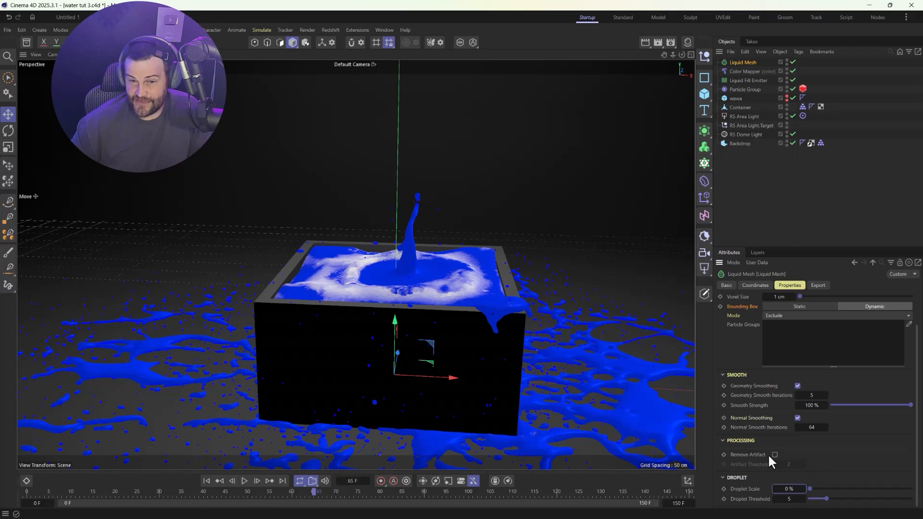
# Try a surface offset of 1 on the Liquid Mesh, and return it to 0.5
pyautogui.scroll(3, 761, 461)
pyautogui.scroll(-3, 746, 414)
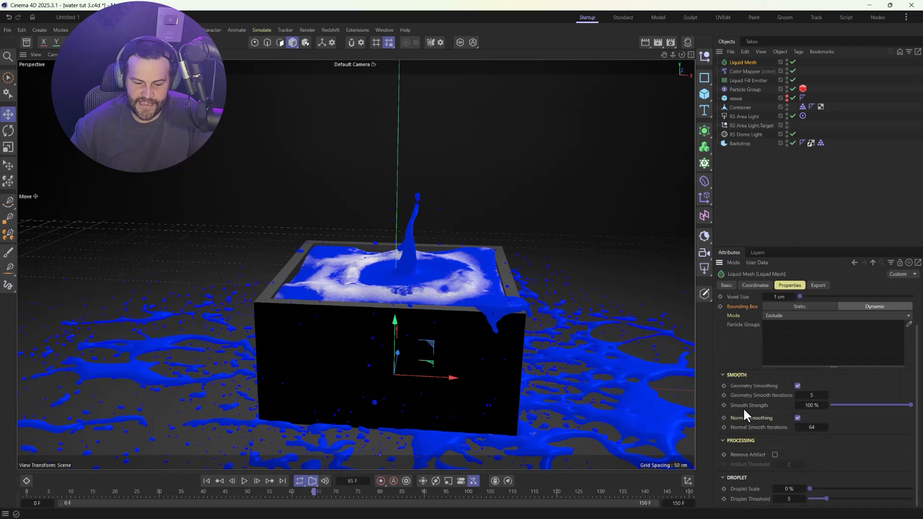
pyautogui.scroll(1, 739, 379)
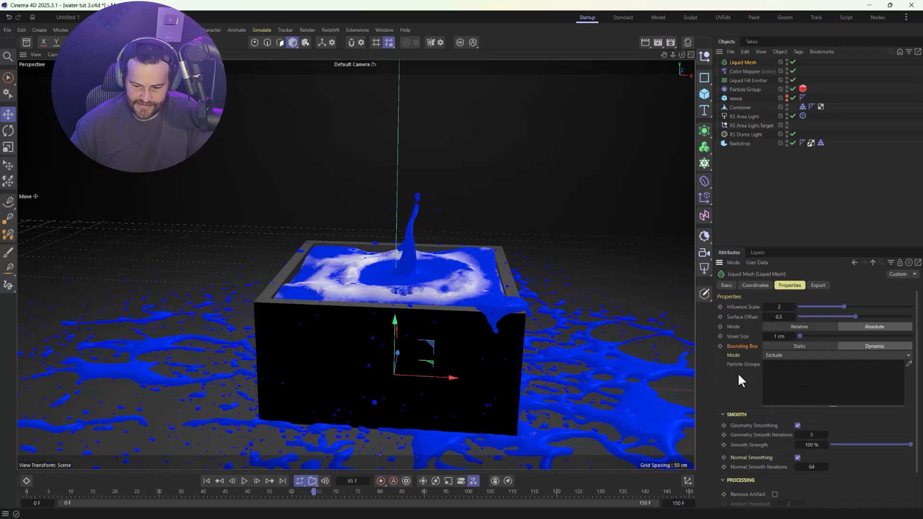
pyautogui.click(778, 317)
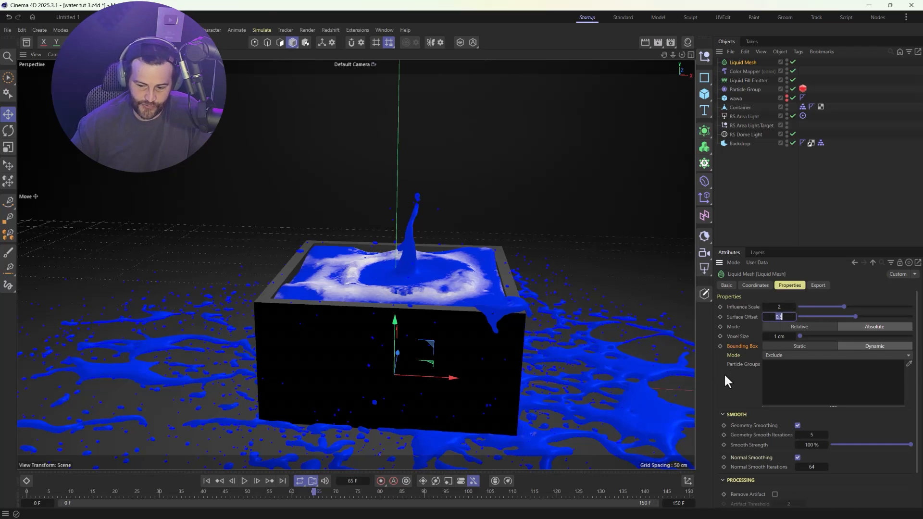
pyautogui.write('1')
pyautogui.press('Return')
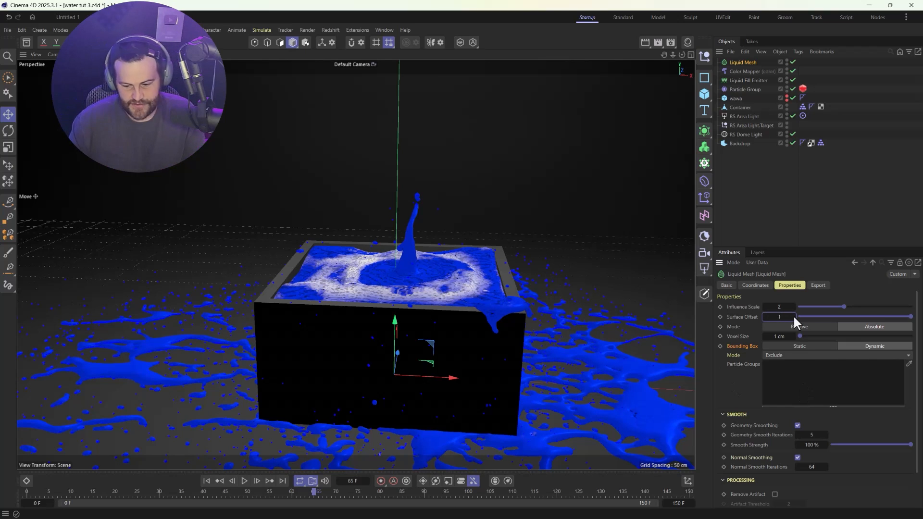
pyautogui.moveTo(779, 318); pyautogui.dragTo(748, 316)
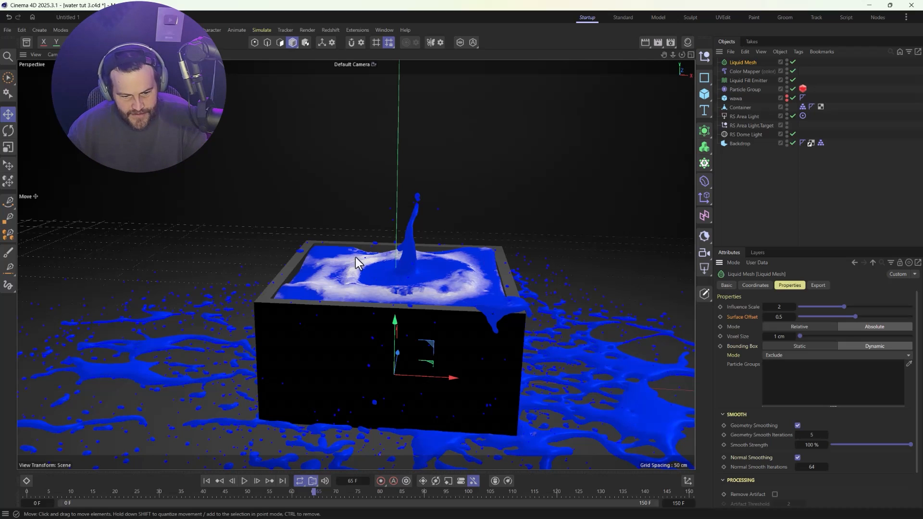
# Search the Redshift materials for water, add Liquid Water 001 and apply it to the Liquid Mesh
pyautogui.click(686, 42)
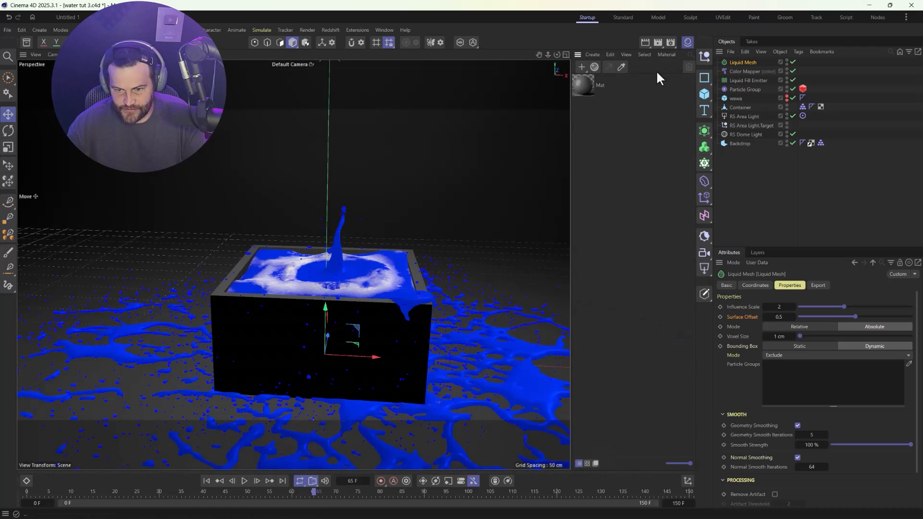
pyautogui.click(594, 67)
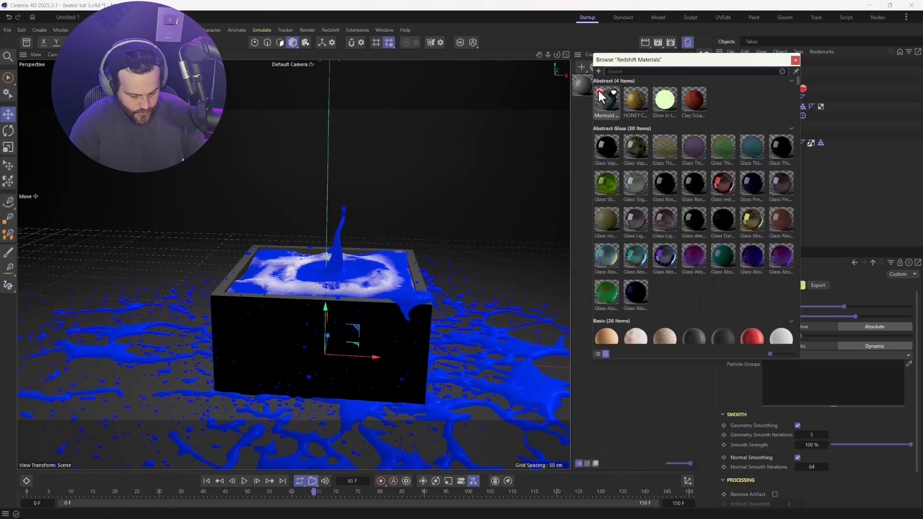
pyautogui.write('water')
pyautogui.click(605, 195)
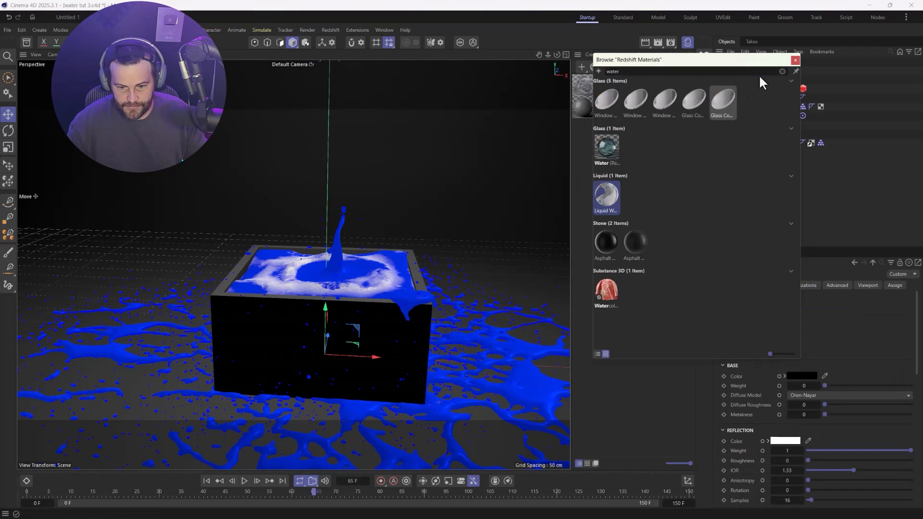
pyautogui.click(795, 60)
pyautogui.moveTo(737, 61); pyautogui.dragTo(736, 61)
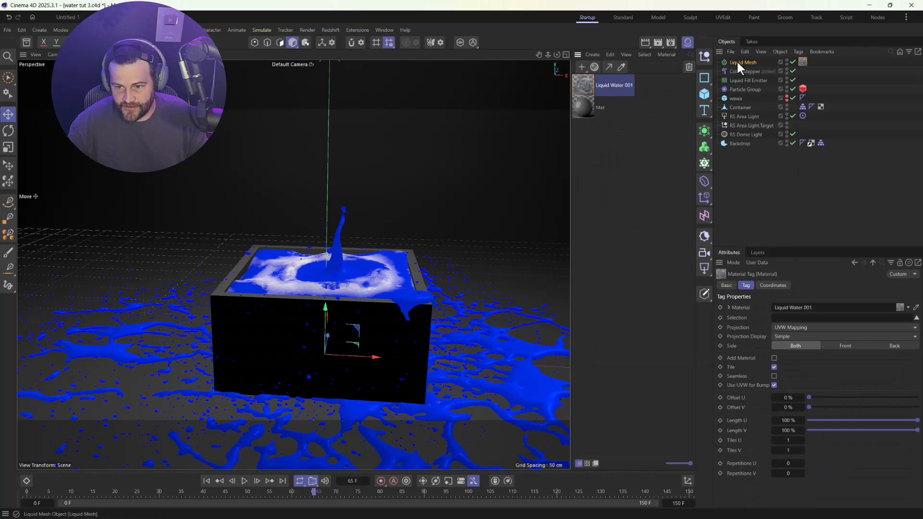
# View the Particle Group's Redshift Object settings, and start a live render in the Redshift RenderView
pyautogui.click(801, 88)
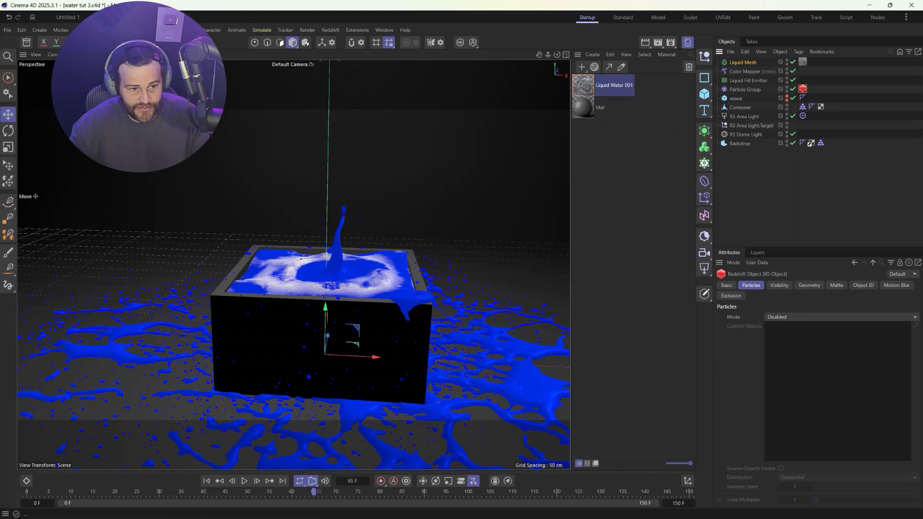
pyautogui.click(329, 30)
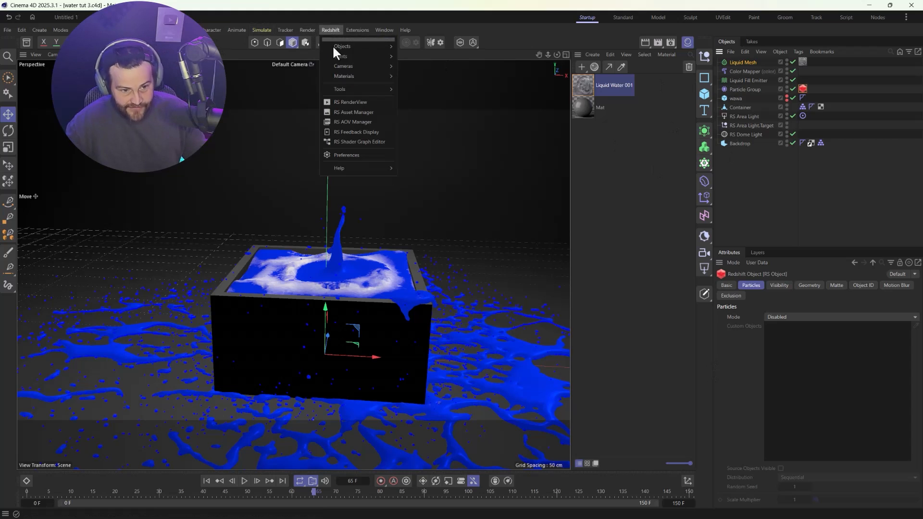
pyautogui.click(354, 103)
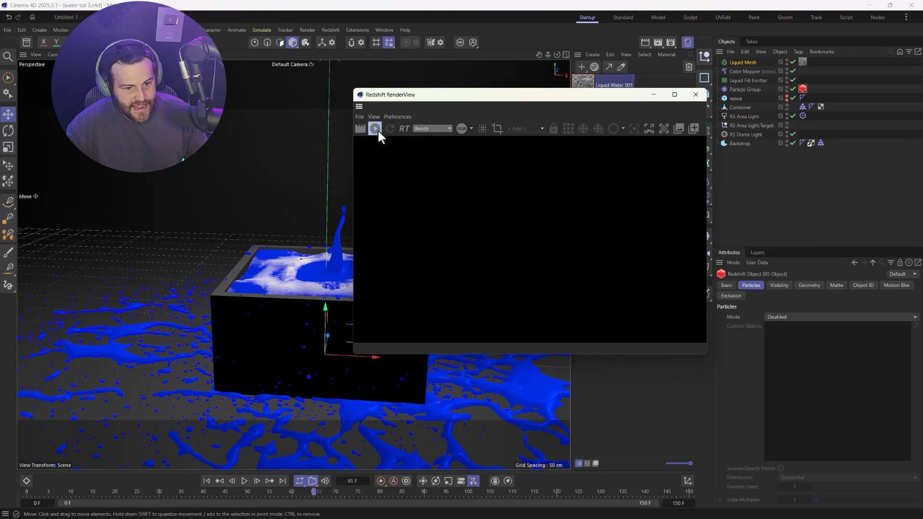
pyautogui.click(375, 128)
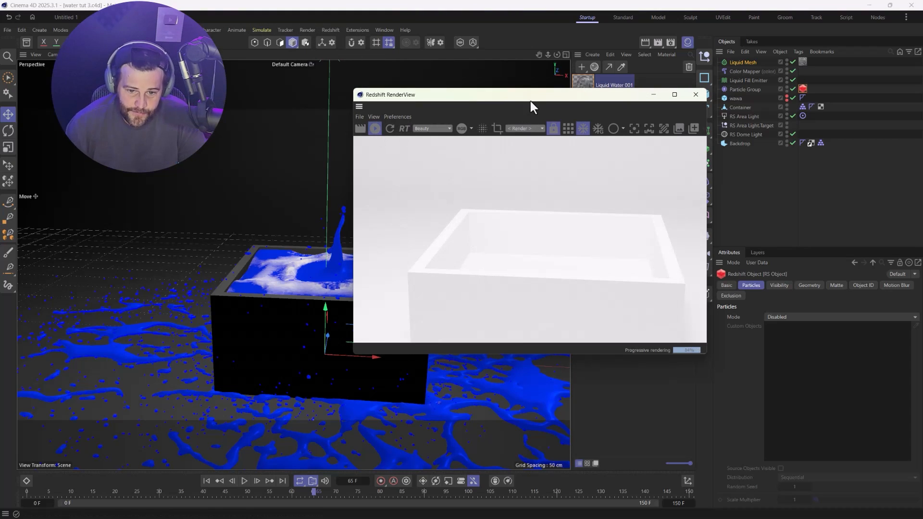
pyautogui.moveTo(530, 98); pyautogui.dragTo(352, 88)
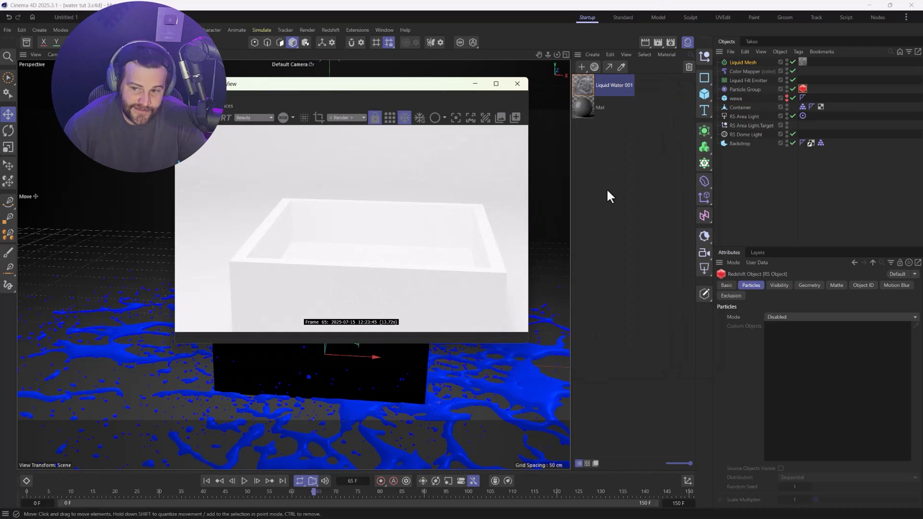
# Turn on Geometry and Normal export for the Liquid Mesh
pyautogui.click(743, 63)
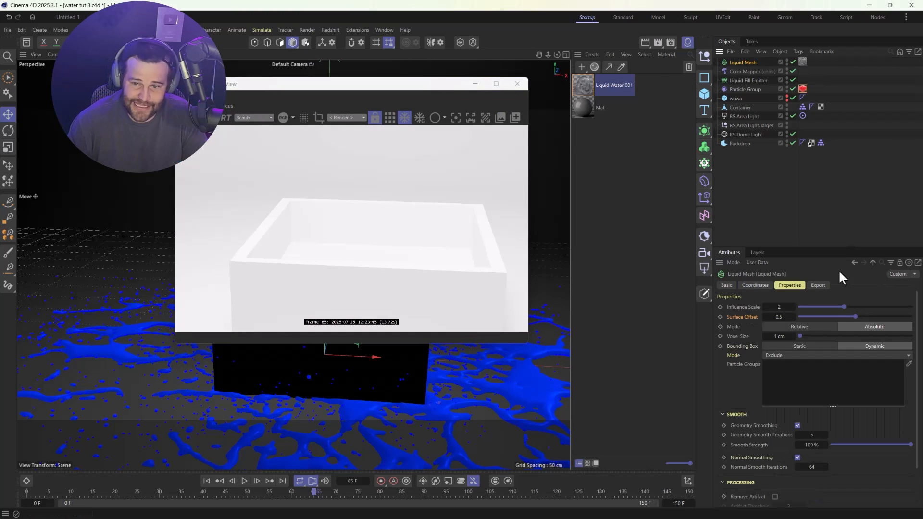
pyautogui.click(818, 285)
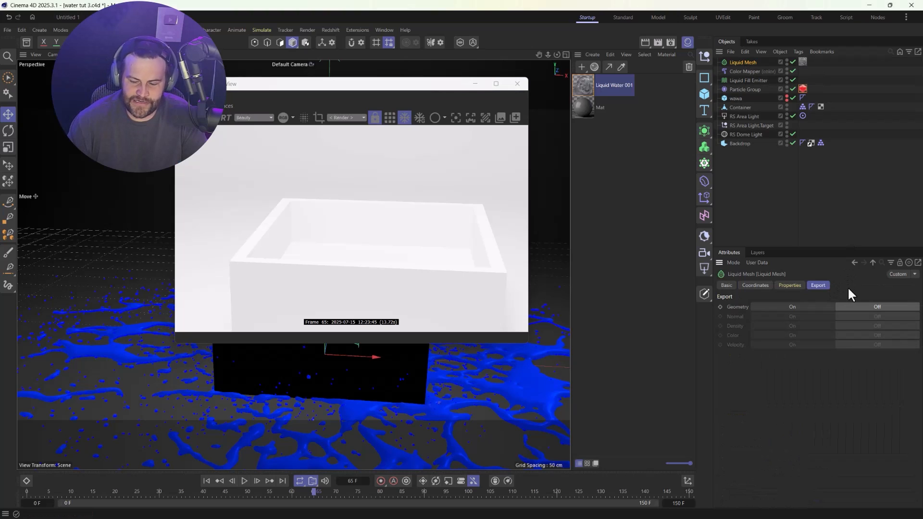
pyautogui.click(794, 309)
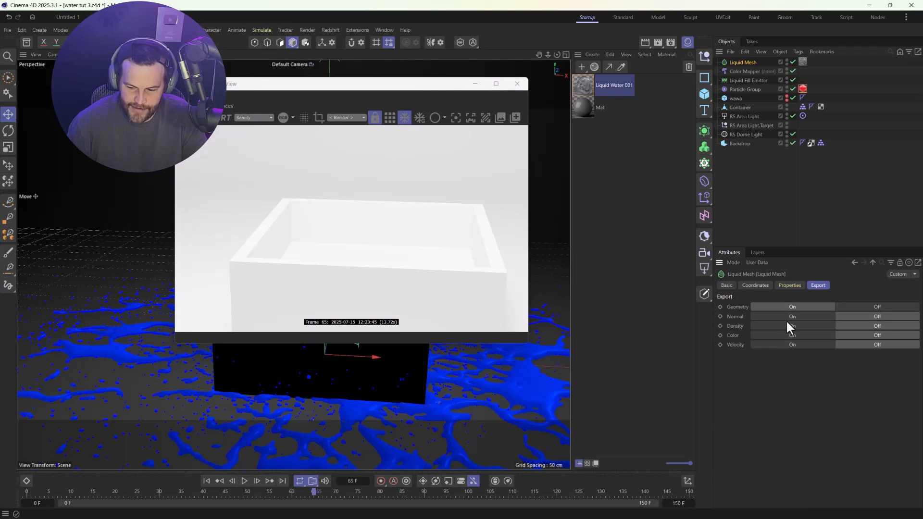
pyautogui.click(780, 317)
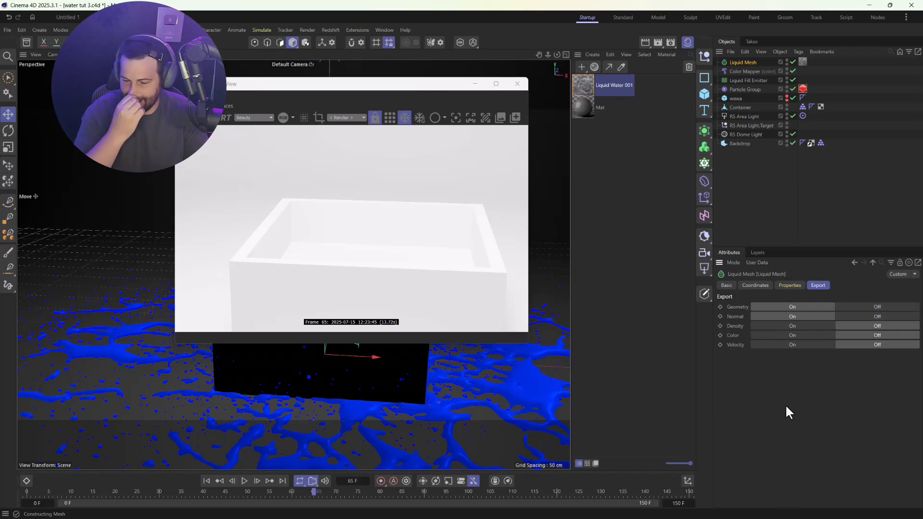
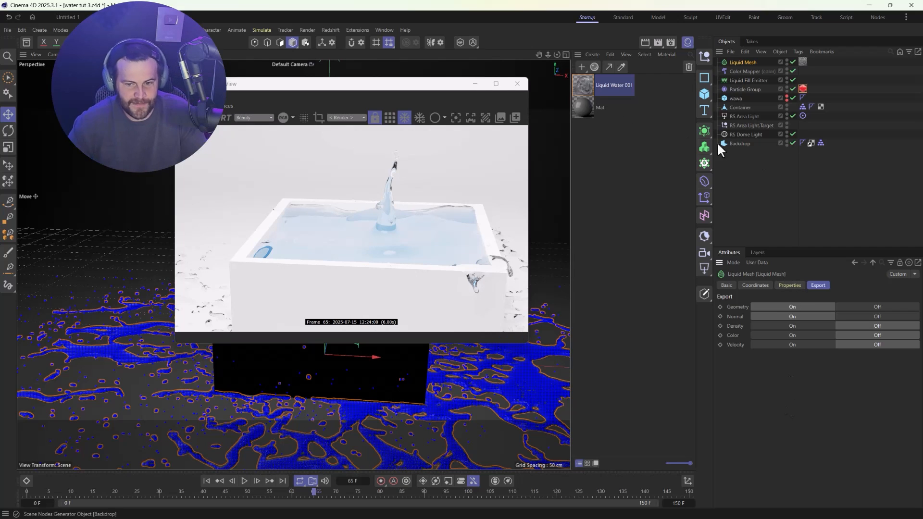
# Check the grey Mat material's base color, and apply the material to both the Backdrop and the Container
pyautogui.click(587, 114)
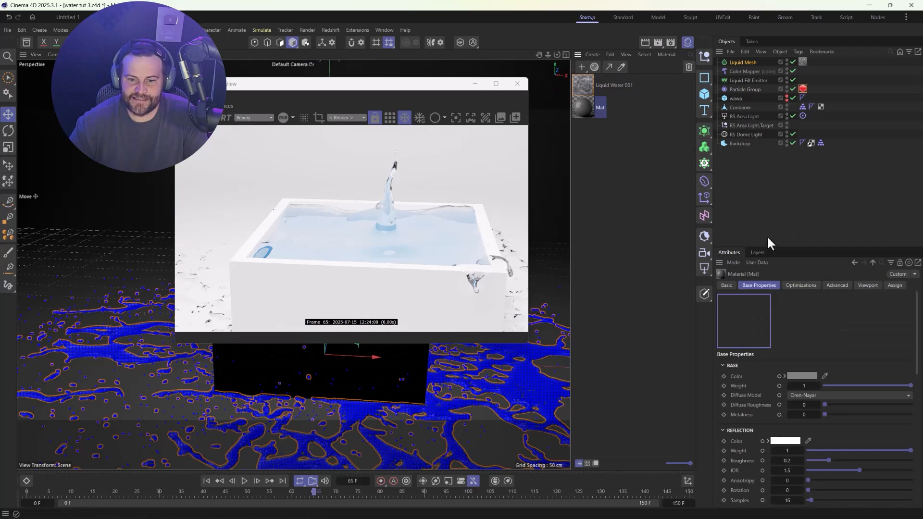
pyautogui.click(794, 376)
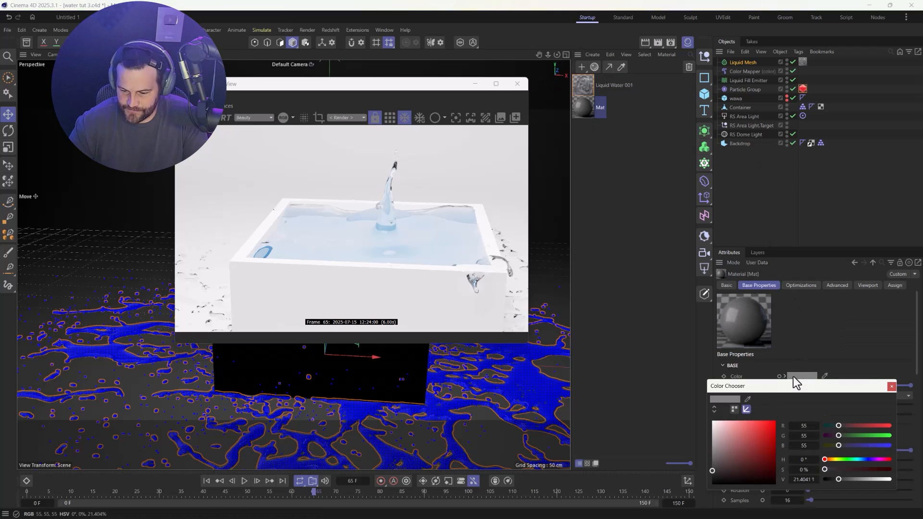
pyautogui.click(889, 387)
pyautogui.moveTo(584, 108); pyautogui.dragTo(739, 143)
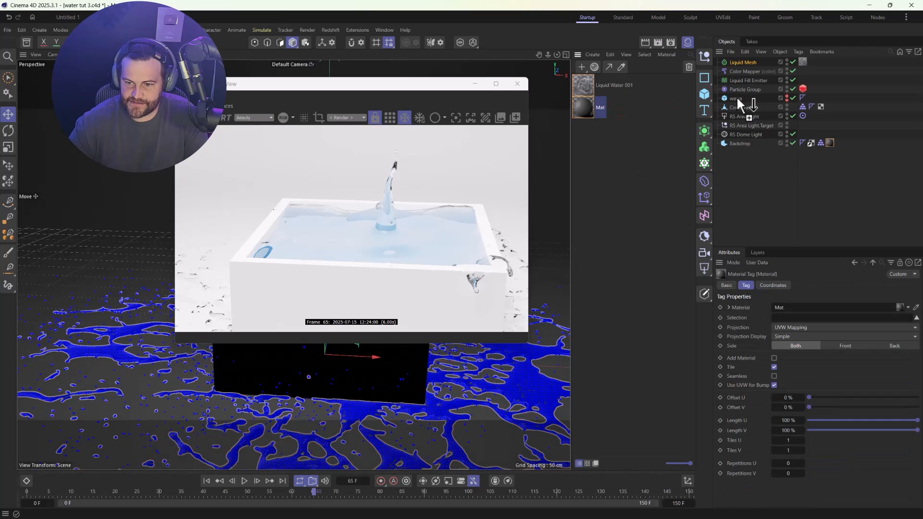
pyautogui.moveTo(736, 106); pyautogui.dragTo(736, 107)
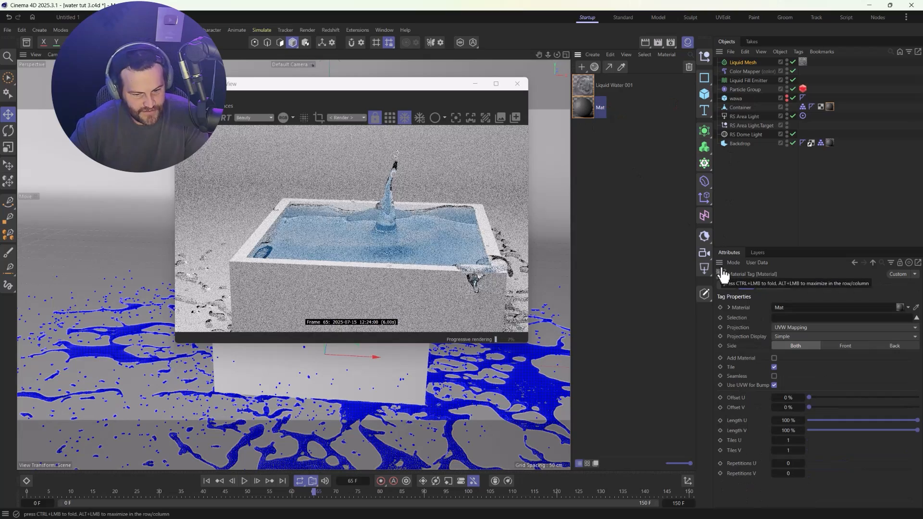
# Move the live render window aside and frame the container's water surface closer and from higher up
pyautogui.scroll(-2, 394, 278)
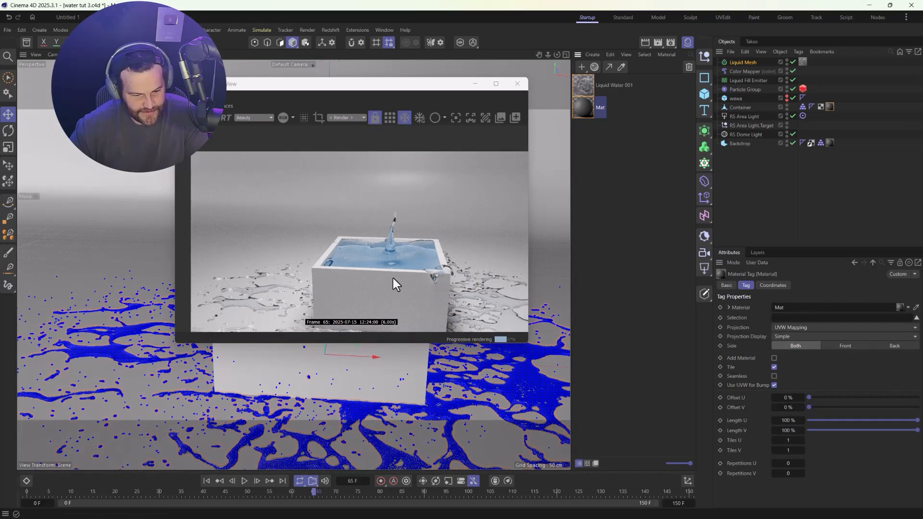
pyautogui.moveTo(366, 87); pyautogui.dragTo(697, 104)
pyautogui.scroll(4, 363, 295)
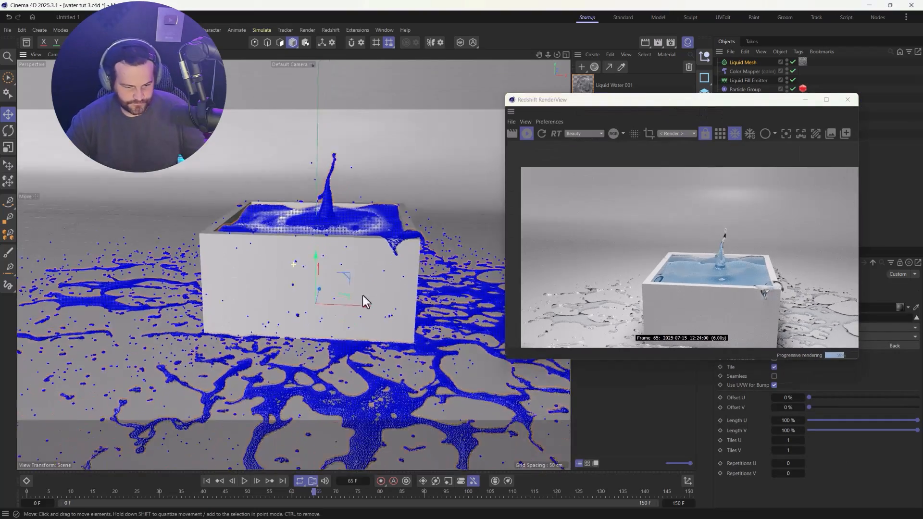
pyautogui.keyDown('alt'); pyautogui.moveTo(319, 299); pyautogui.dragTo(321, 313); pyautogui.keyUp('alt')
pyautogui.keyDown('alt'); pyautogui.moveTo(324, 248); pyautogui.dragTo(320, 297, button='middle'); pyautogui.keyUp('alt')
pyautogui.scroll(5, 295, 300)
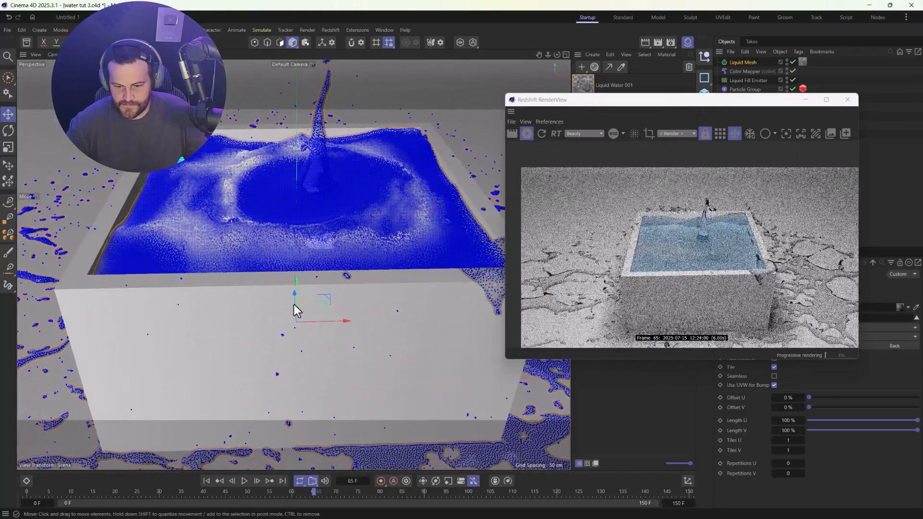
# Inspect the live-rendered water from low and high angles at frames 65, 43 and 100
pyautogui.keyDown('alt'); pyautogui.moveTo(330, 239); pyautogui.dragTo(304, 301, button='right'); pyautogui.keyUp('alt')
pyautogui.moveTo(299, 310)
pyautogui.keyDown('alt'); pyautogui.mouseDown()
pyautogui.moveTo(313, 241)
pyautogui.moveTo(312, 321)
pyautogui.mouseUp(); pyautogui.keyUp('alt')
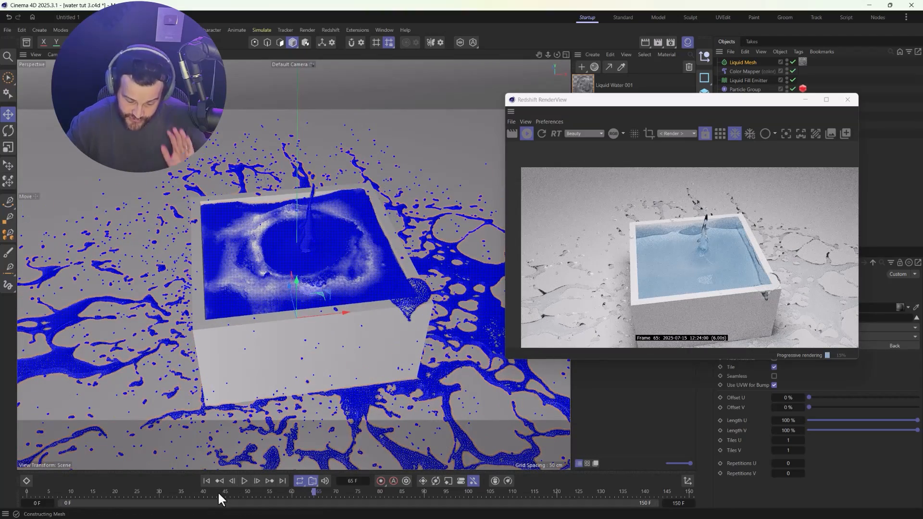
pyautogui.click(217, 492)
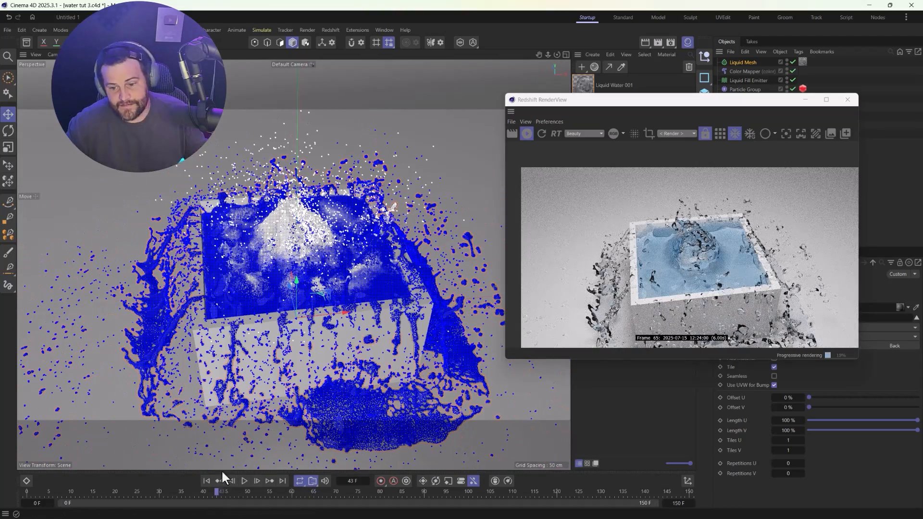
pyautogui.keyDown('alt'); pyautogui.moveTo(243, 374); pyautogui.dragTo(355, 337); pyautogui.keyUp('alt')
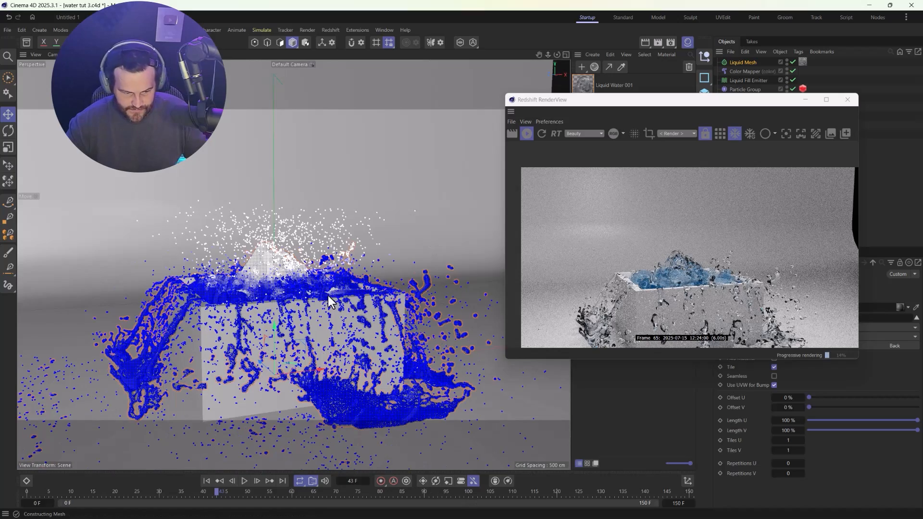
pyautogui.keyDown('alt'); pyautogui.moveTo(335, 328); pyautogui.dragTo(336, 406); pyautogui.keyUp('alt')
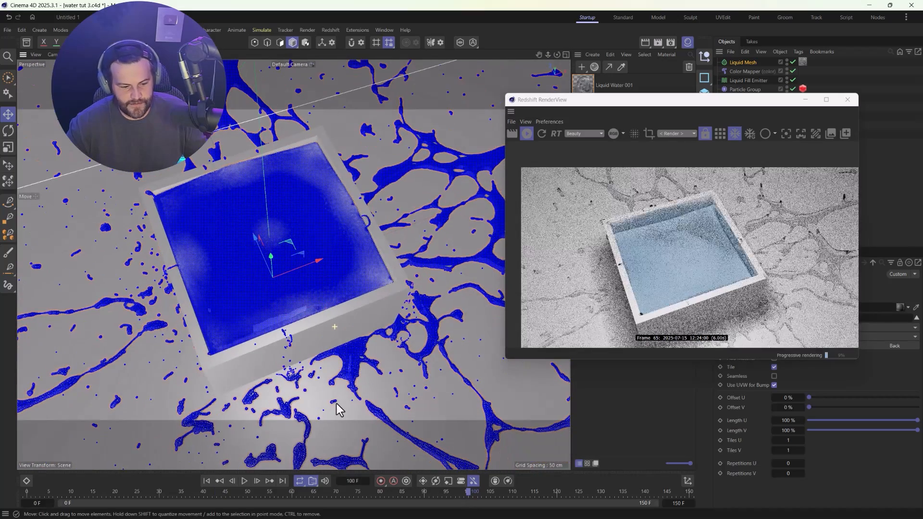
# Try the Mermaid library material on the Liquid Mesh and check it during the early splash around frame 26
pyautogui.moveTo(676, 99); pyautogui.dragTo(346, 62)
pyautogui.click(594, 67)
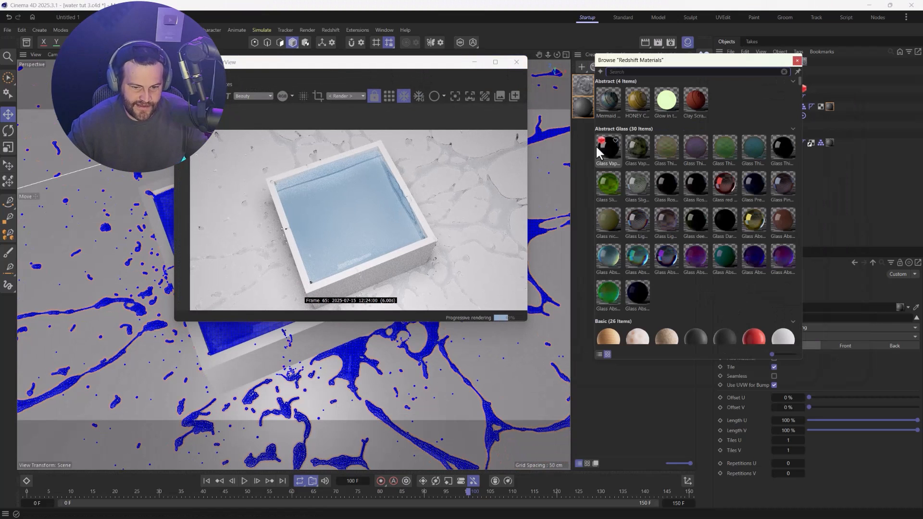
pyautogui.moveTo(612, 98); pyautogui.dragTo(589, 142)
pyautogui.click(797, 64)
pyautogui.moveTo(586, 84); pyautogui.dragTo(803, 62)
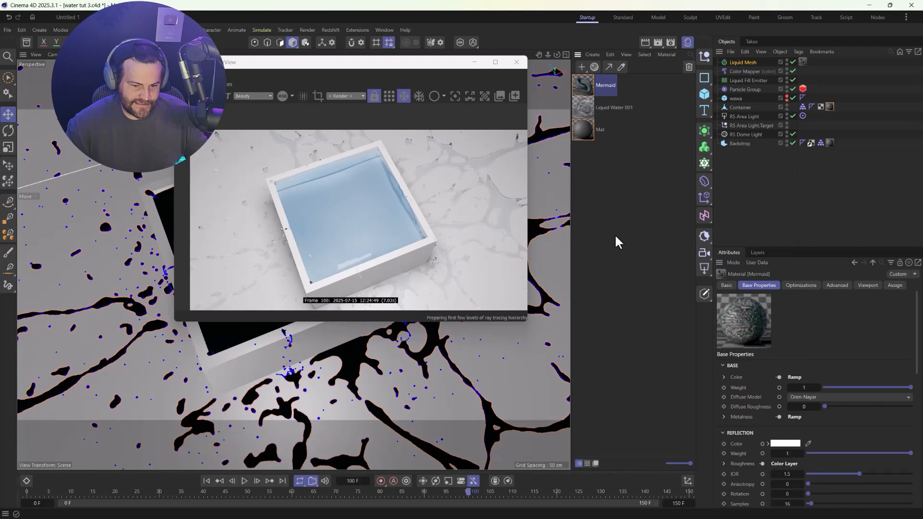
pyautogui.keyDown('alt'); pyautogui.moveTo(363, 369); pyautogui.dragTo(341, 307); pyautogui.keyUp('alt')
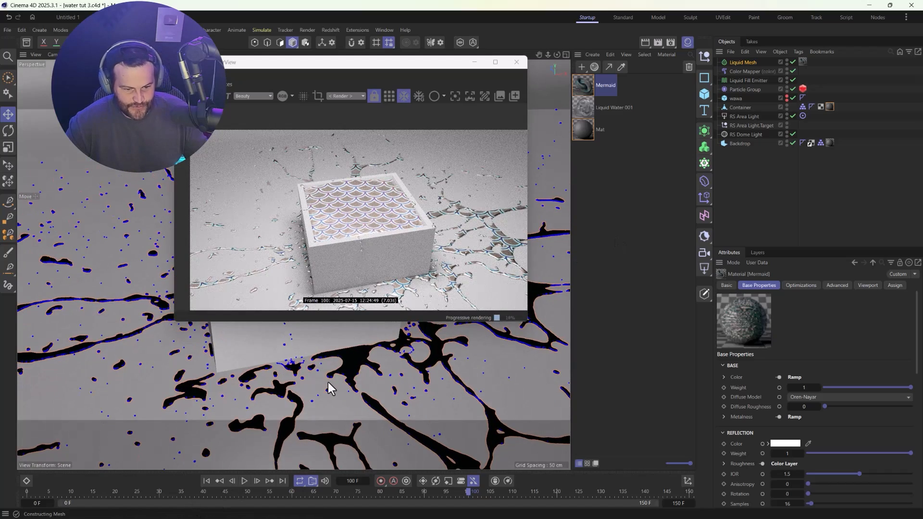
pyautogui.click(191, 492)
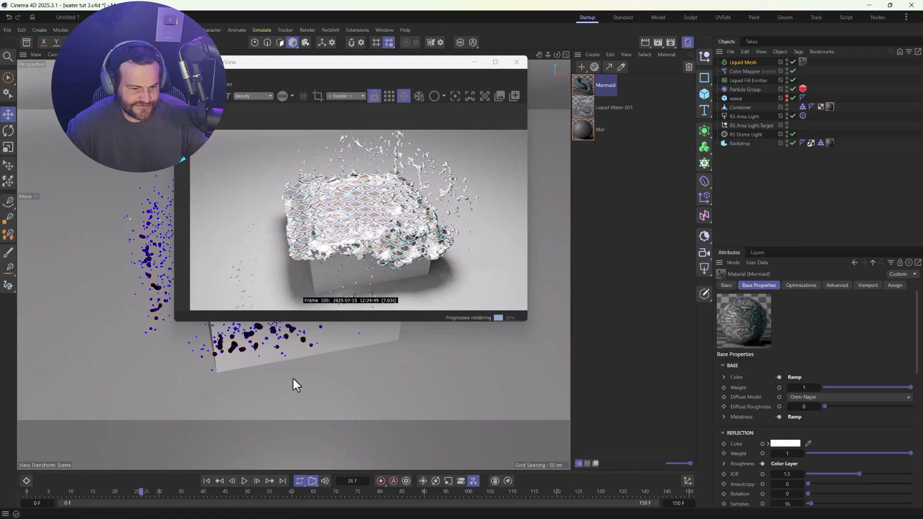
# Search the Redshift materials for "gold" and try Light Gold Brushed on the Liquid Mesh
pyautogui.click(581, 68)
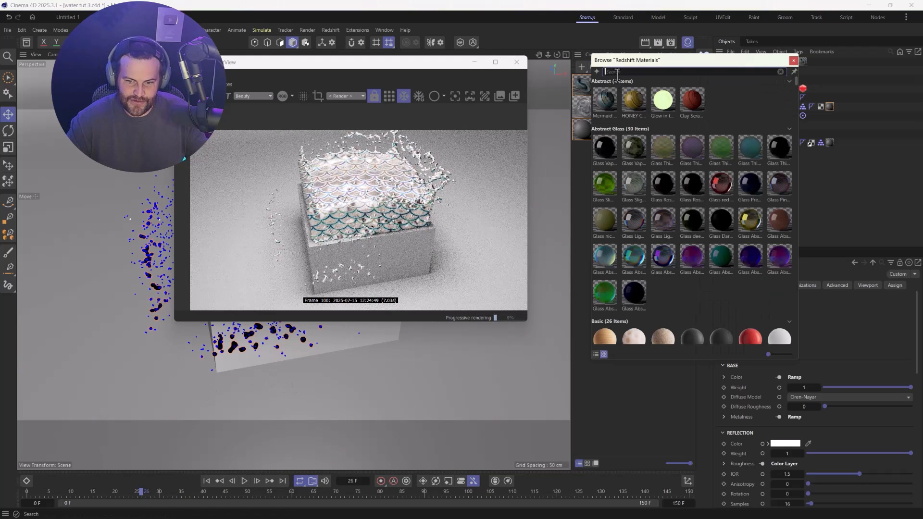
pyautogui.write('gold')
pyautogui.moveTo(610, 258)
pyautogui.moveTo(607, 291)
pyautogui.mouseDown()
pyautogui.moveTo(583, 254)
pyautogui.moveTo(613, 295)
pyautogui.mouseUp()
pyautogui.moveTo(692, 290); pyautogui.dragTo(620, 395)
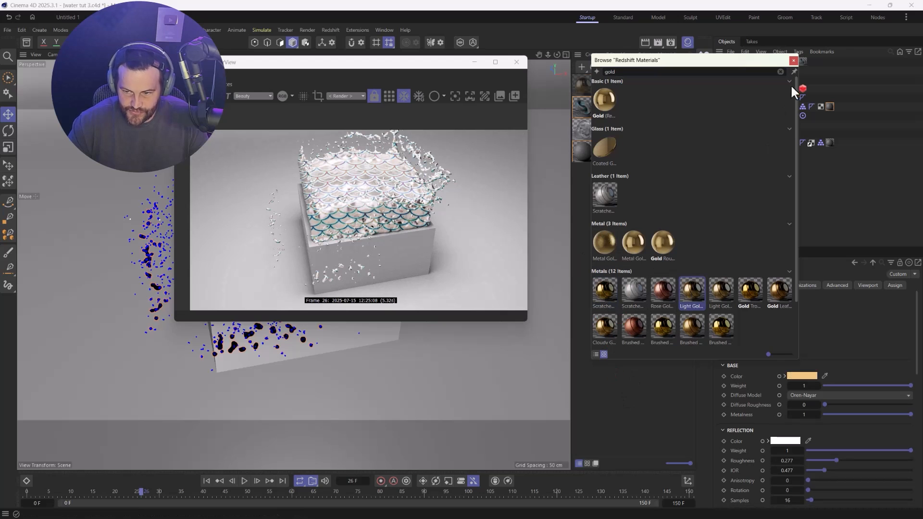
pyautogui.click(792, 60)
pyautogui.moveTo(587, 87)
pyautogui.mouseDown()
pyautogui.moveTo(711, 109)
pyautogui.moveTo(812, 60)
pyautogui.moveTo(803, 62)
pyautogui.mouseUp()
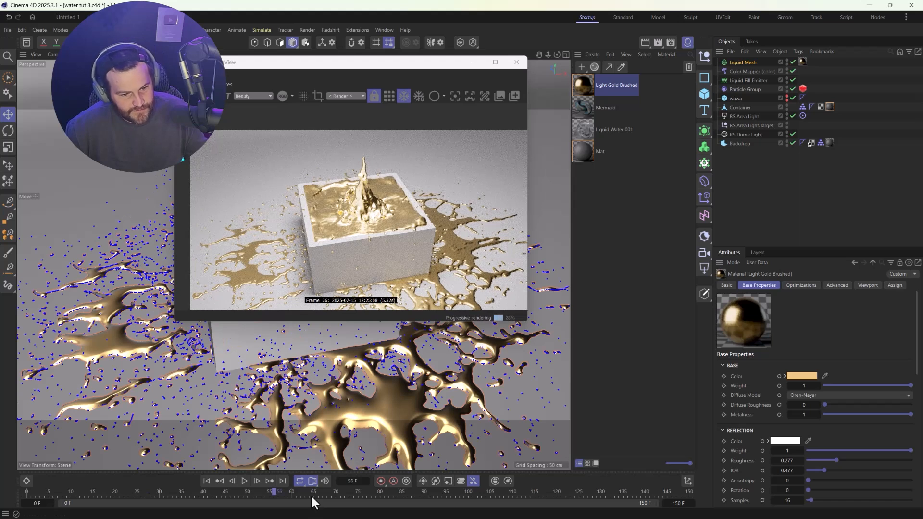
# Search the Redshift materials for "red" and try Glass red Chromatic OpenPBR on the Liquid Mesh
pyautogui.click(594, 68)
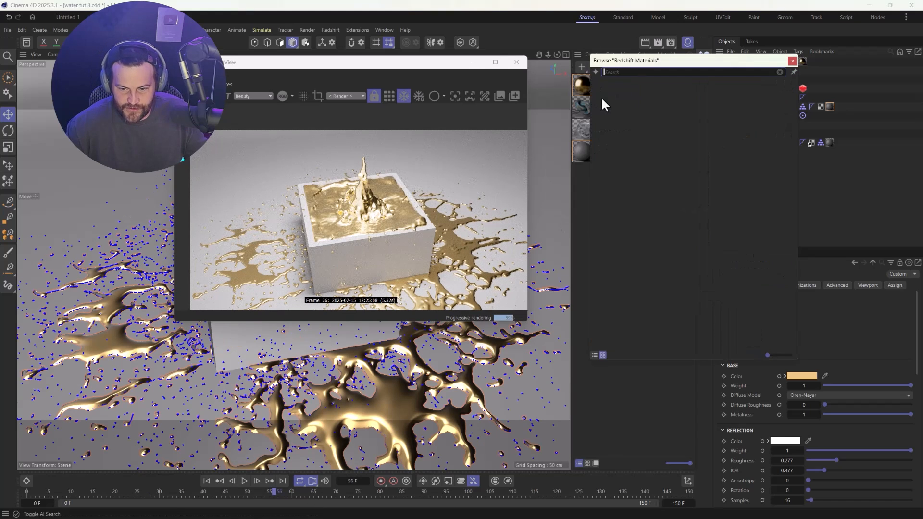
pyautogui.click(613, 72)
pyautogui.write('red')
pyautogui.moveTo(606, 96)
pyautogui.mouseDown()
pyautogui.moveTo(577, 218)
pyautogui.moveTo(578, 209)
pyautogui.mouseUp()
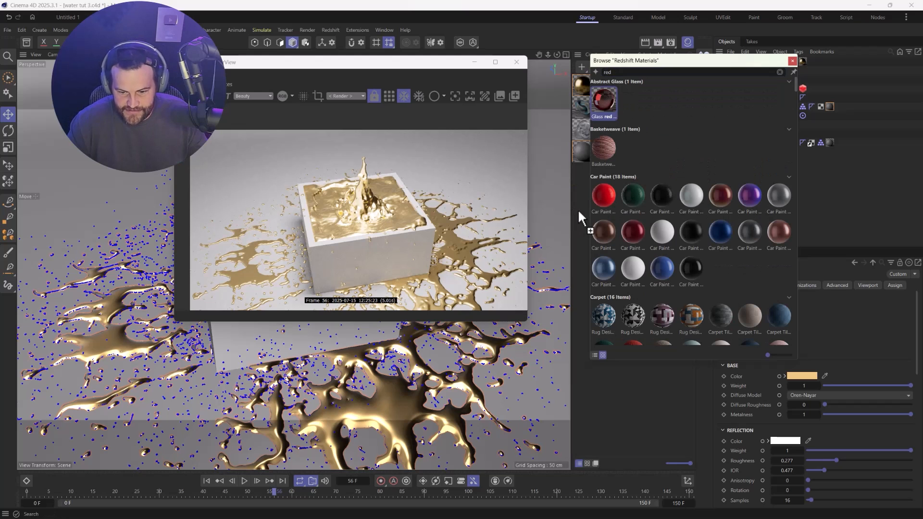
pyautogui.click(792, 60)
pyautogui.moveTo(676, 96); pyautogui.dragTo(803, 62)
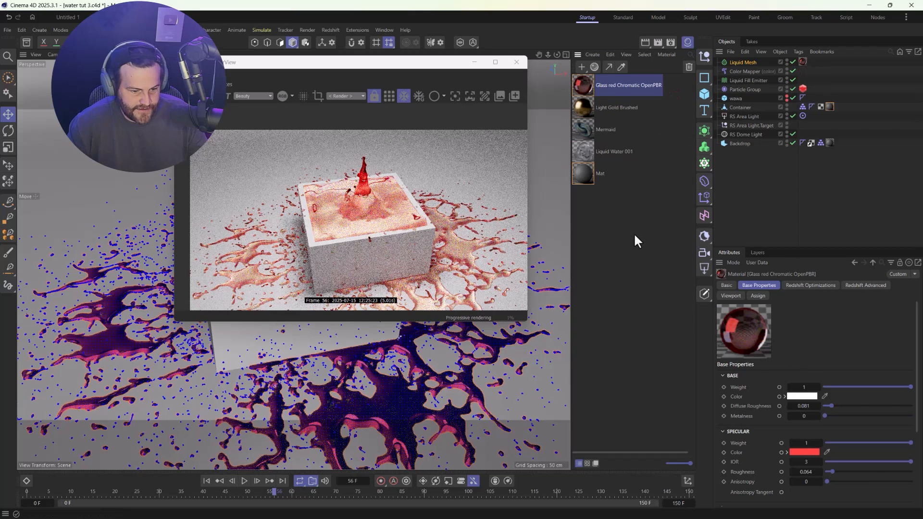
# Set the transmission depth of the Glass red Chromatic OpenPBR material to 1
pyautogui.scroll(-3, 752, 428)
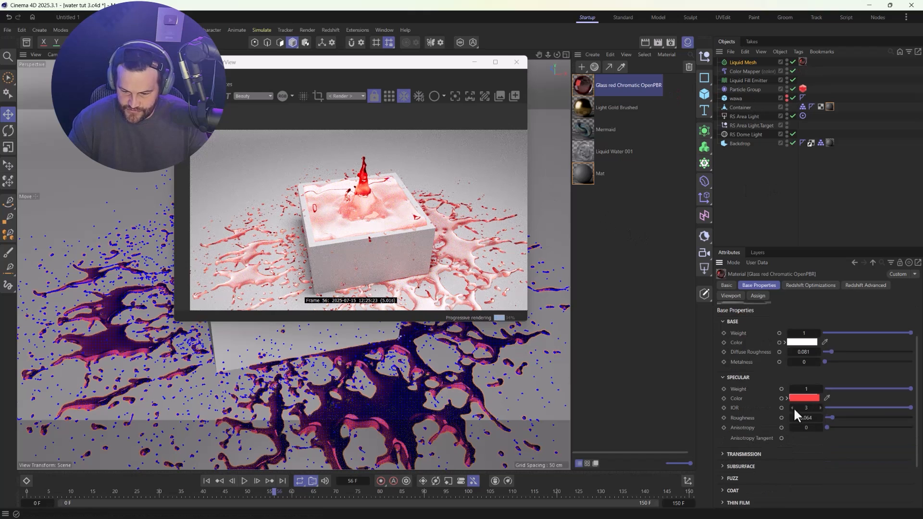
pyautogui.click(728, 454)
pyautogui.scroll(-5, 740, 433)
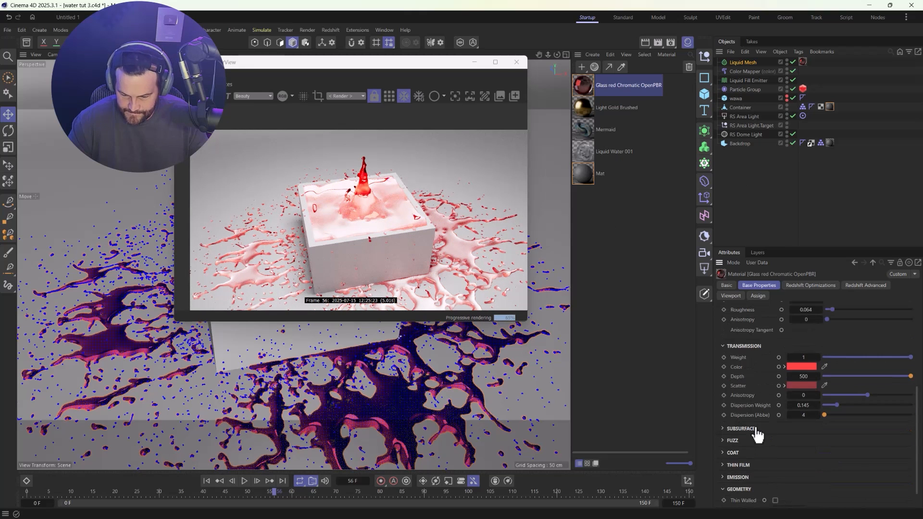
pyautogui.moveTo(845, 376); pyautogui.dragTo(911, 376)
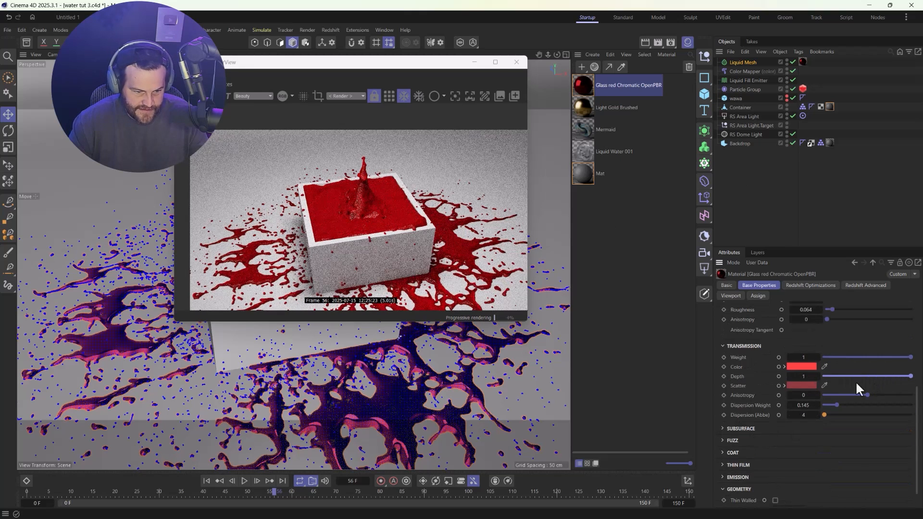
pyautogui.doubleClick(801, 375)
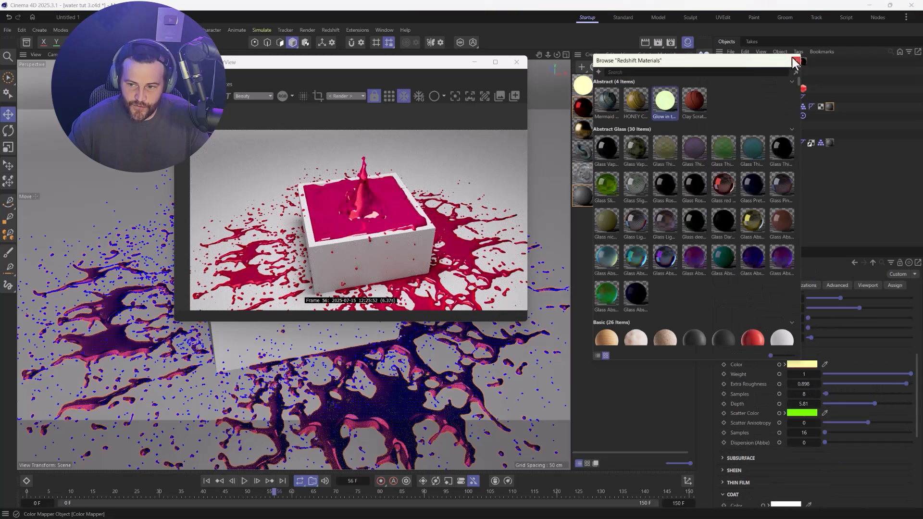
# Try the Glow in the dark night material on the Liquid Mesh, and restore Liquid Water 001 on it
pyautogui.click(795, 61)
pyautogui.moveTo(587, 87); pyautogui.dragTo(803, 63)
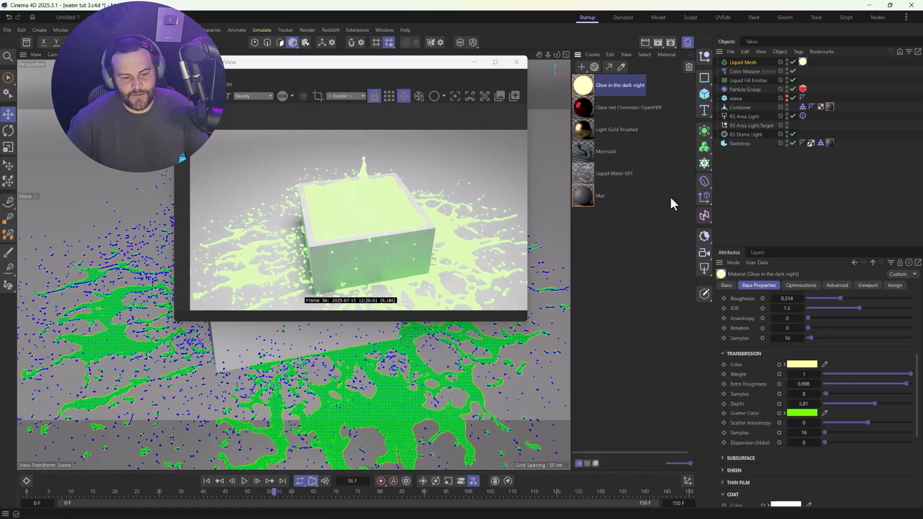
pyautogui.moveTo(592, 181); pyautogui.dragTo(802, 61)
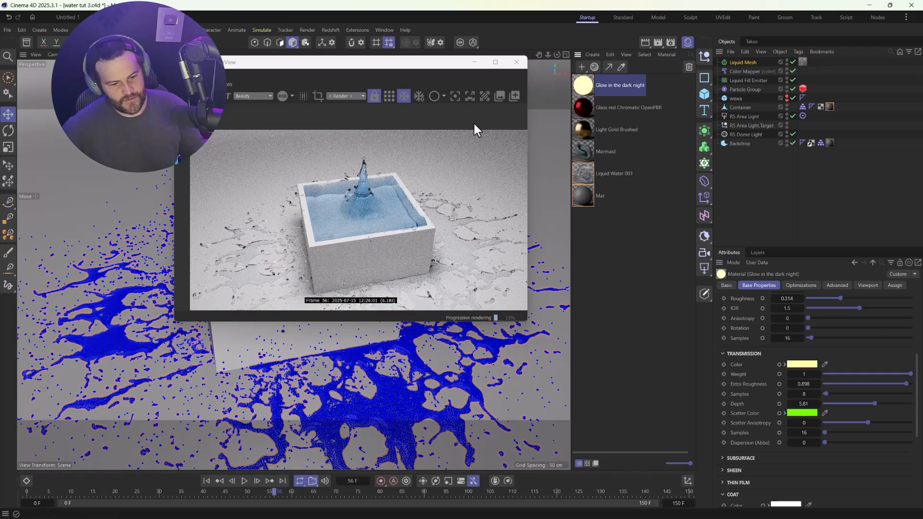
# Close the render window and replace the Container's Mat material with Terrazzo Sparse 001 Grey 200cm from the Redshift library
pyautogui.click(518, 63)
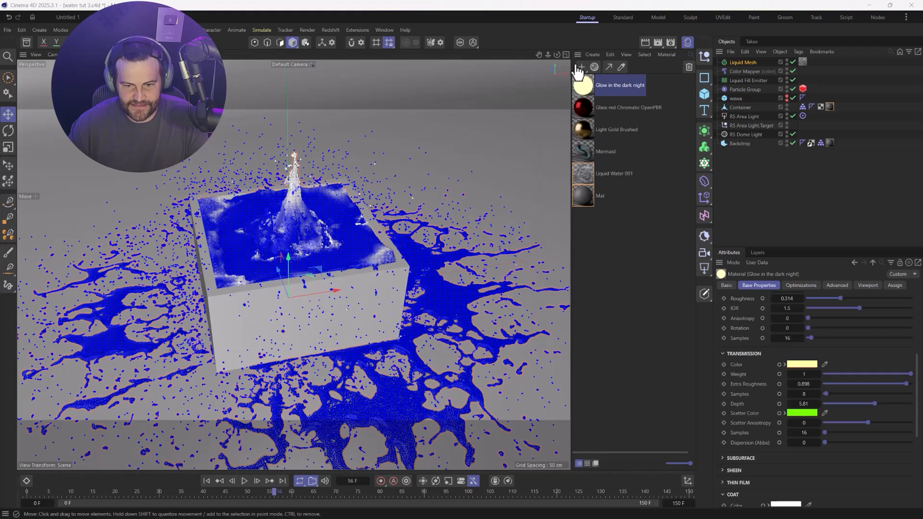
pyautogui.click(594, 66)
pyautogui.write('ter')
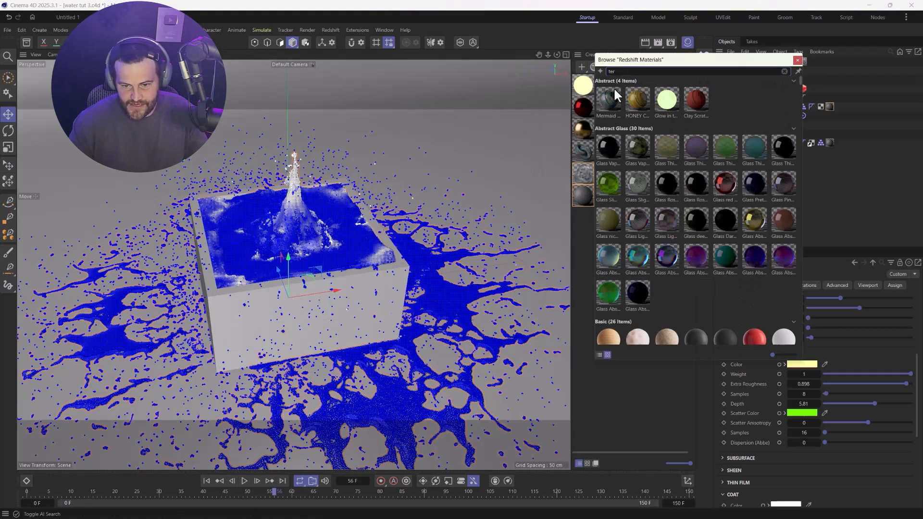
pyautogui.write('ra')
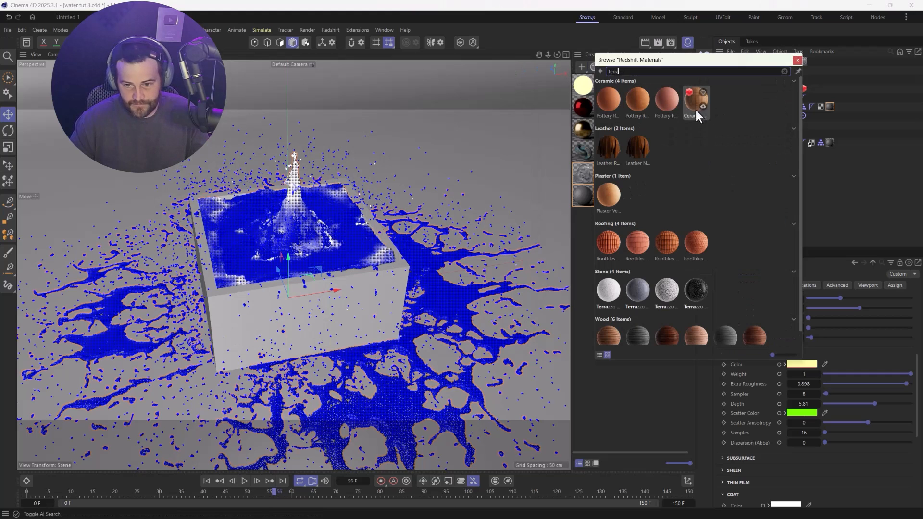
pyautogui.click(634, 294)
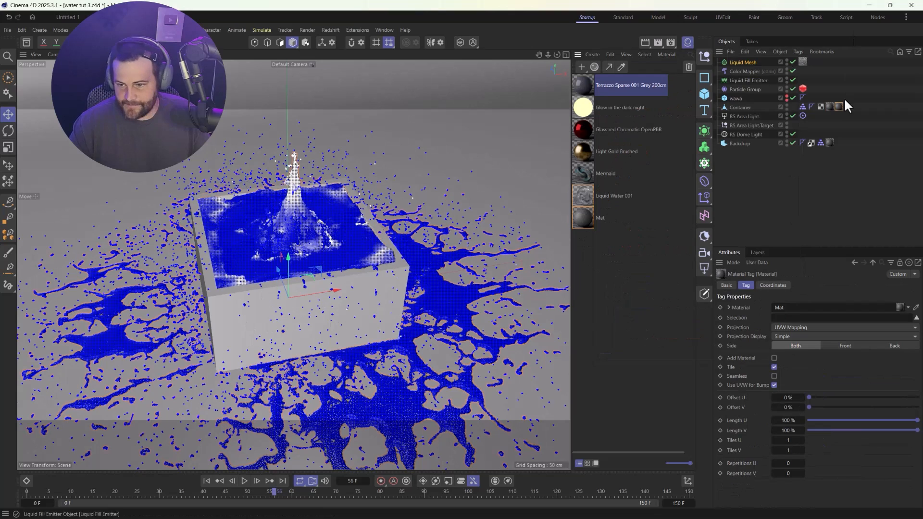
pyautogui.press('Delete')
pyautogui.moveTo(584, 91); pyautogui.dragTo(829, 107)
pyautogui.click(831, 107)
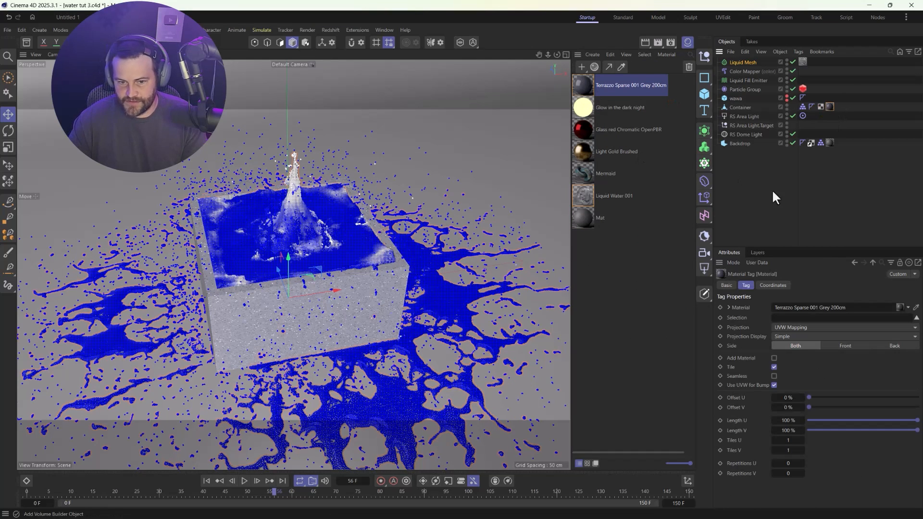
# Set the Container's terrazzo material projection to Cubic with Tiles U and Tiles V at 0.2
pyautogui.click(808, 329)
pyautogui.click(799, 366)
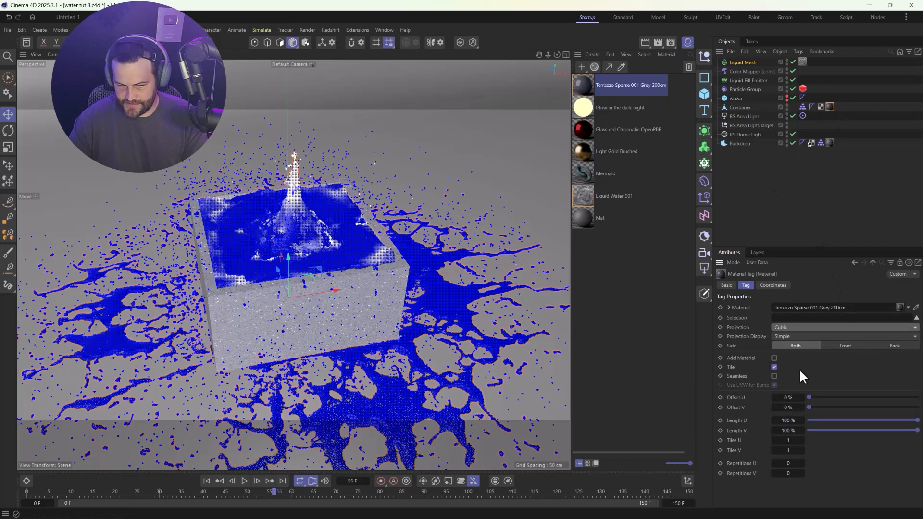
pyautogui.write('0.2')
pyautogui.press('Tab')
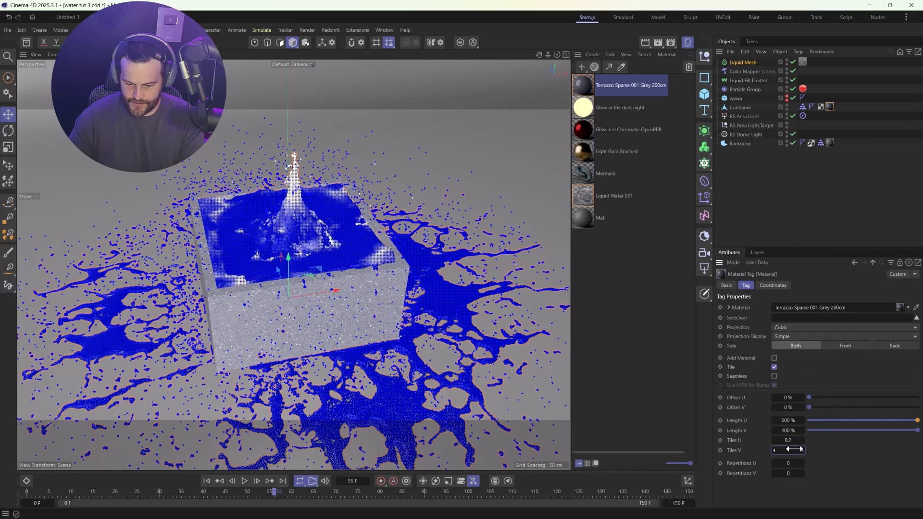
pyautogui.write('0.2')
pyautogui.press('Return')
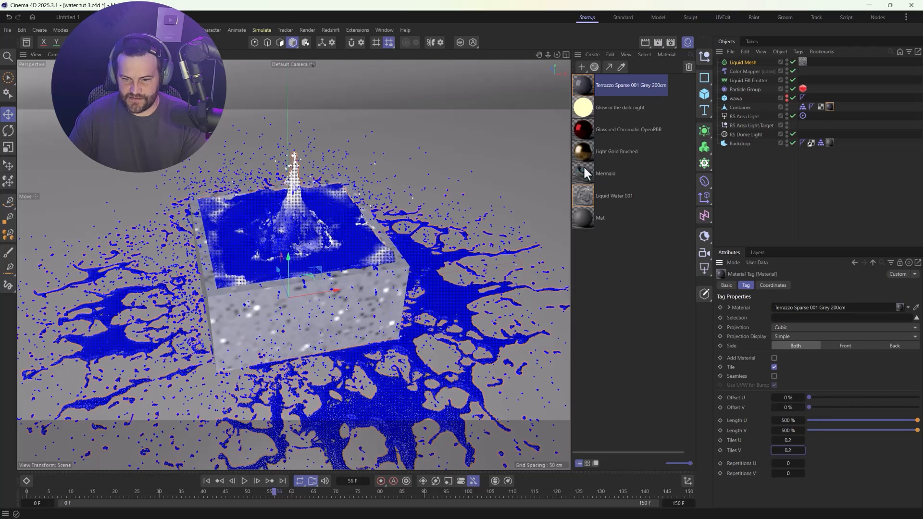
# Start the Redshift render in the perspective viewport, and set the RS Dome Light's intensity to 0.2
pyautogui.click(593, 66)
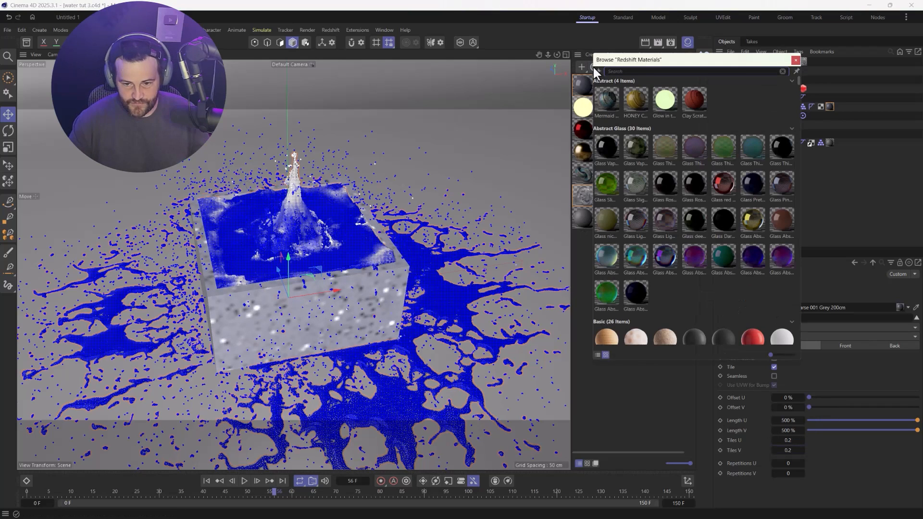
pyautogui.click(795, 60)
pyautogui.click(166, 54)
pyautogui.click(177, 65)
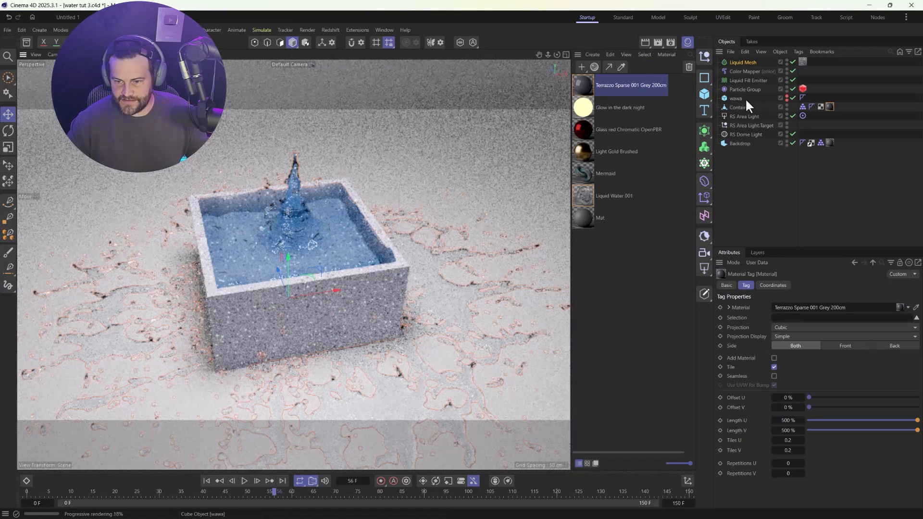
pyautogui.click(744, 134)
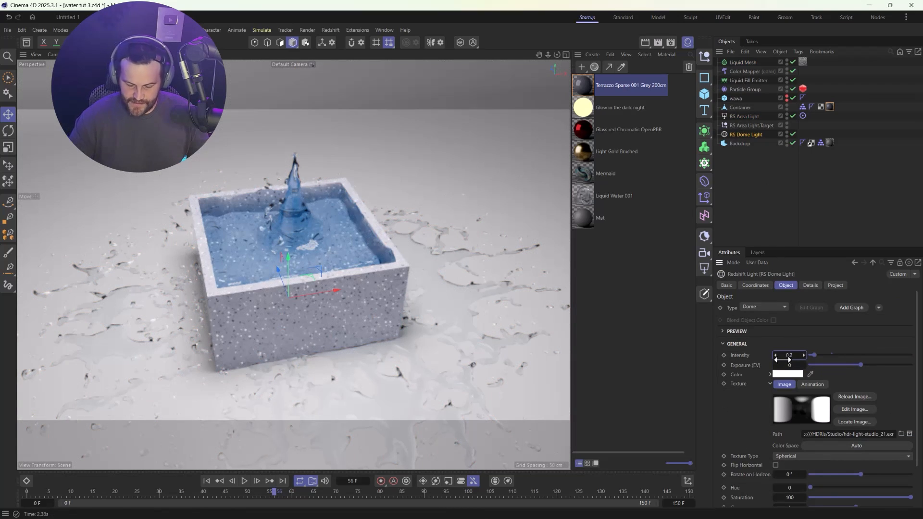
pyautogui.moveTo(782, 358); pyautogui.dragTo(769, 358)
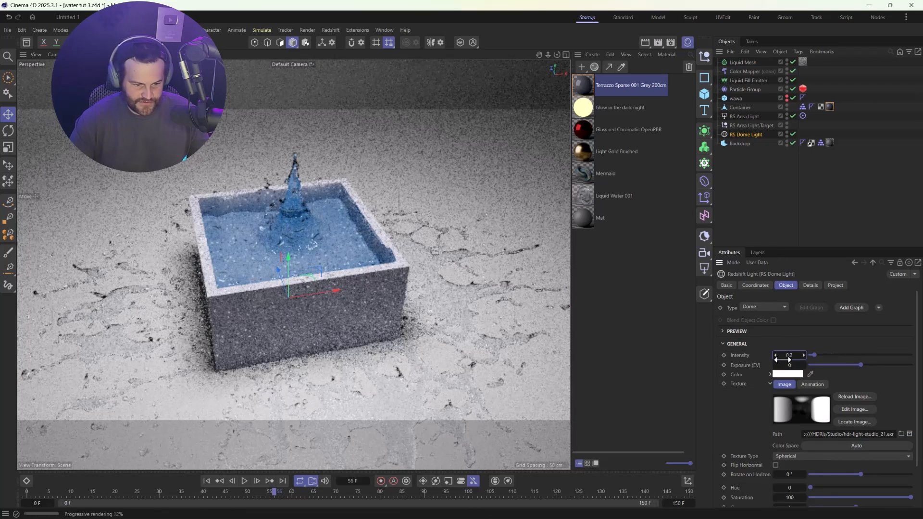
# Switch to the four-view layout and move the RS Area Light behind and to the left of the container
pyautogui.click(743, 117)
pyautogui.middleClick(451, 229)
pyautogui.moveTo(448, 167); pyautogui.dragTo(418, 47)
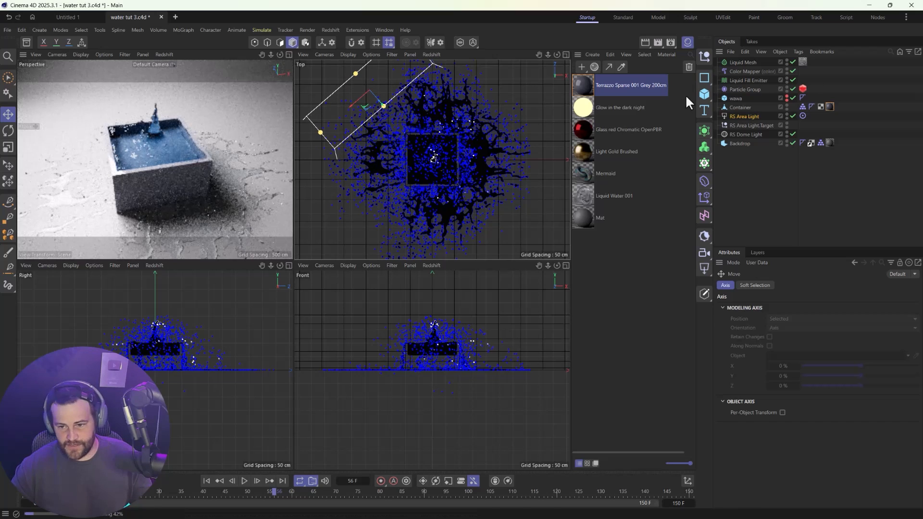
# Set the RS Area Light's intensity to 29.92 and its spread to 0.756
pyautogui.click(743, 117)
pyautogui.moveTo(840, 353); pyautogui.dragTo(834, 354)
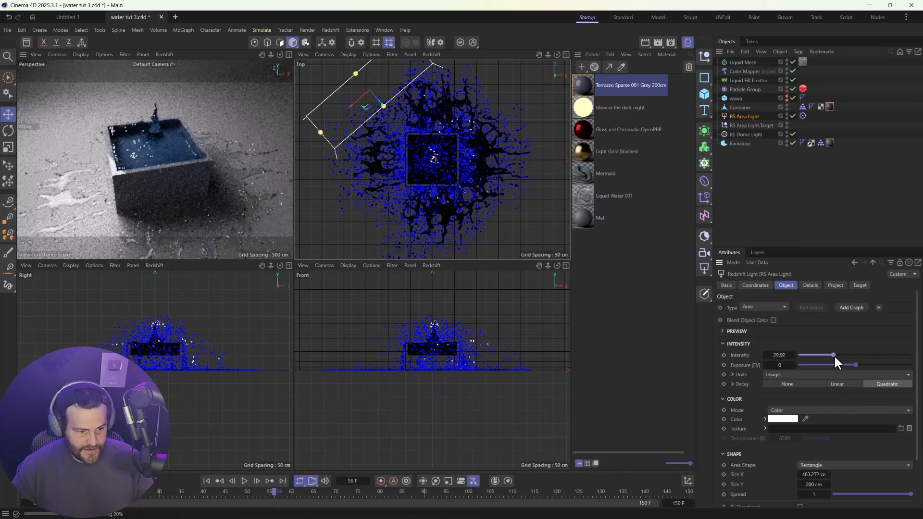
pyautogui.moveTo(875, 494); pyautogui.dragTo(891, 497)
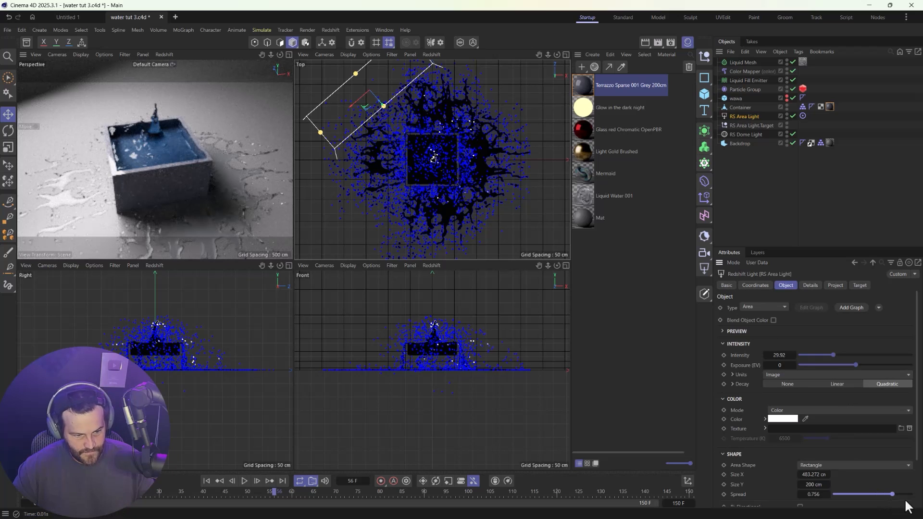
# Move the RS Area Light farther behind and to the left of the container, and raise its intensity to 93.03
pyautogui.press('e')
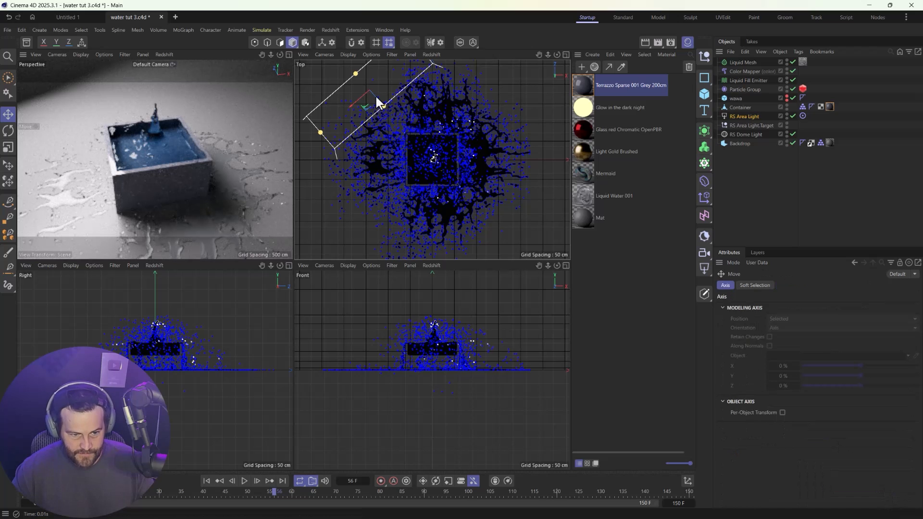
pyautogui.moveTo(374, 94); pyautogui.dragTo(307, 65)
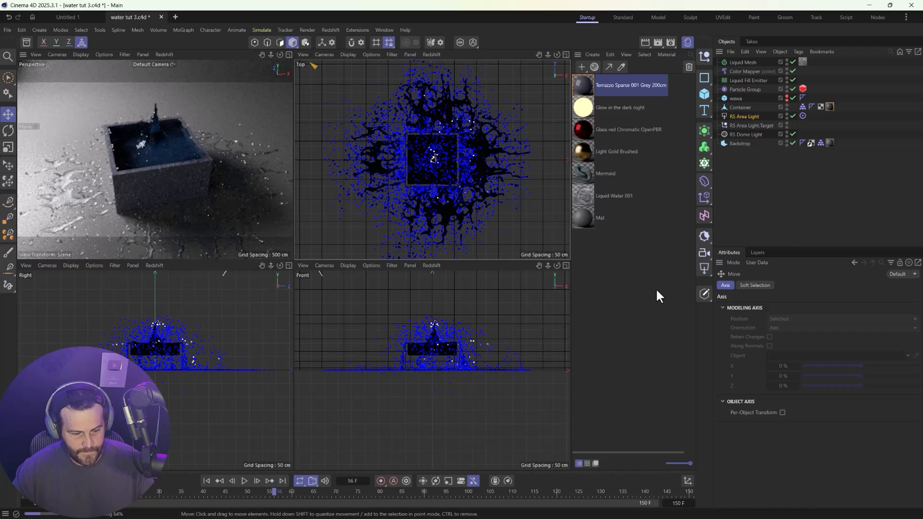
pyautogui.click(740, 64)
pyautogui.click(743, 116)
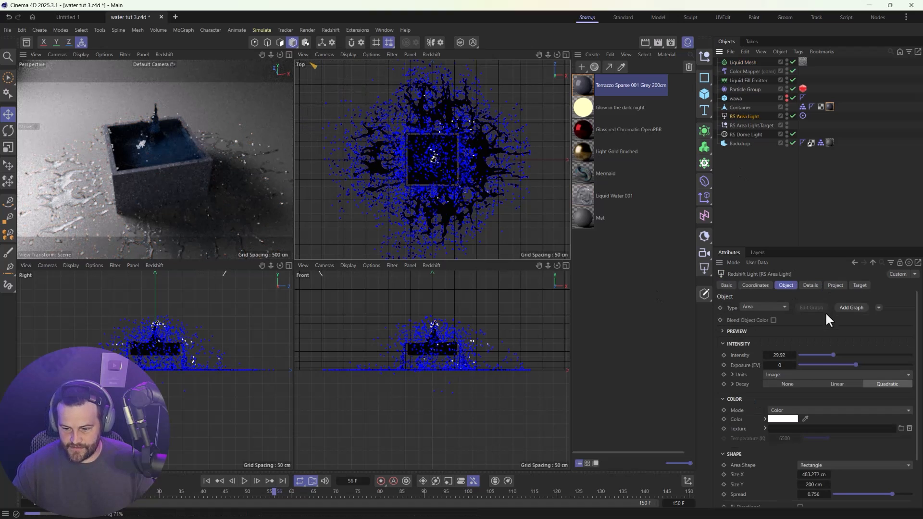
pyautogui.moveTo(832, 355); pyautogui.dragTo(897, 356)
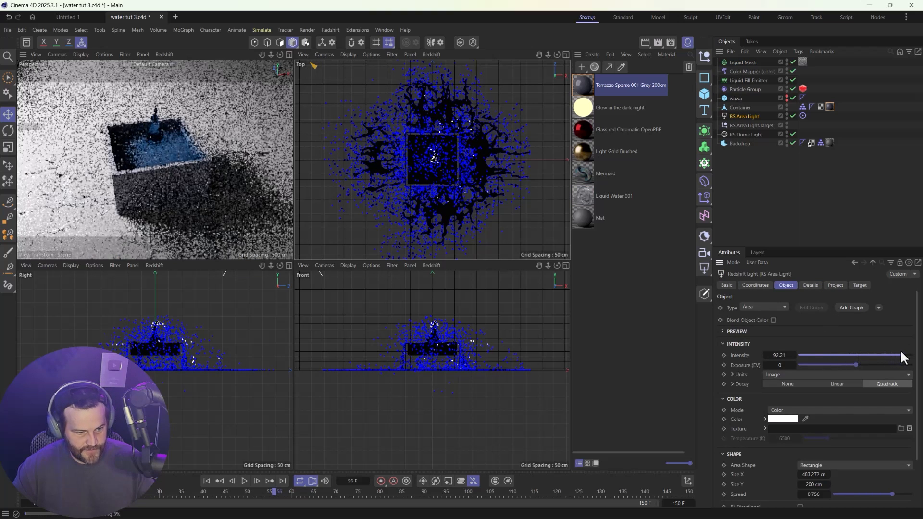
# Maximize the perspective viewport and set the RS Dome Light's intensity to 0.586
pyautogui.middleClick(260, 192)
pyautogui.keyDown('alt'); pyautogui.moveTo(327, 329); pyautogui.dragTo(344, 243); pyautogui.keyUp('alt')
pyautogui.scroll(5, 292, 247)
pyautogui.keyDown('alt'); pyautogui.moveTo(344, 243); pyautogui.dragTo(322, 270, button='right'); pyautogui.keyUp('alt')
pyautogui.keyDown('alt'); pyautogui.moveTo(322, 270); pyautogui.dragTo(298, 274, button='middle'); pyautogui.keyUp('alt')
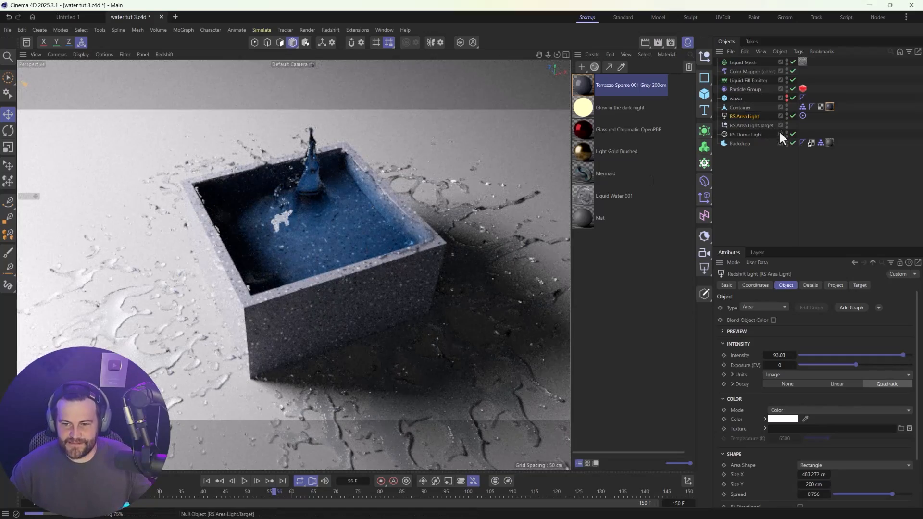
pyautogui.click(756, 134)
pyautogui.moveTo(813, 355); pyautogui.dragTo(823, 353)
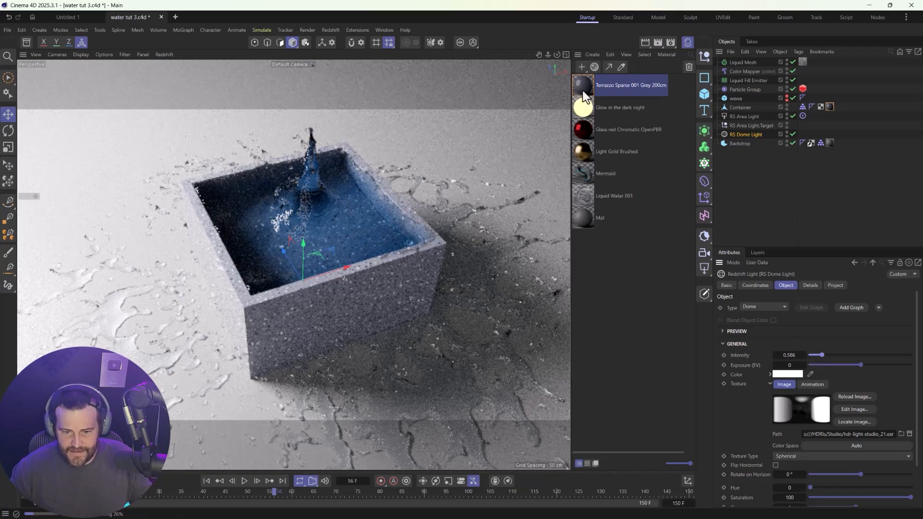
# Set the transmission depth of the Liquid Water 001 material to 3.21
pyautogui.click(582, 196)
pyautogui.scroll(-5, 754, 407)
pyautogui.scroll(-5, 746, 410)
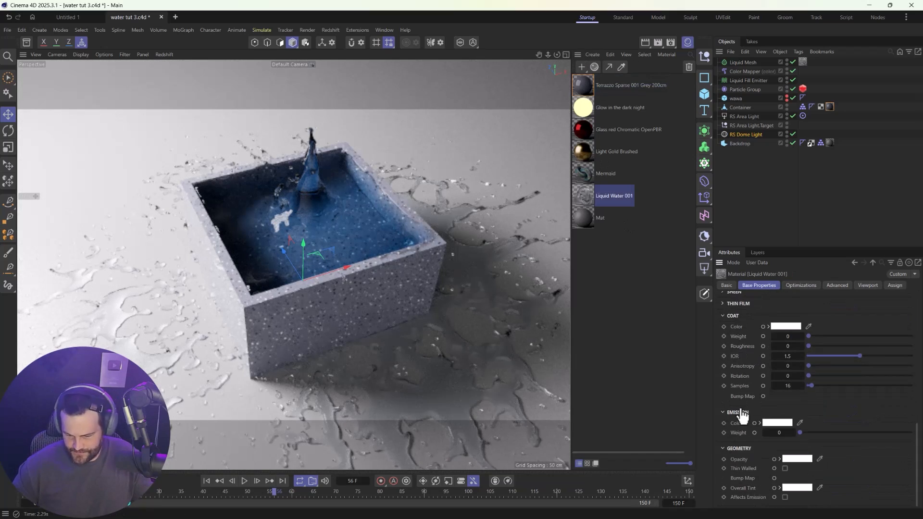
pyautogui.scroll(4, 734, 398)
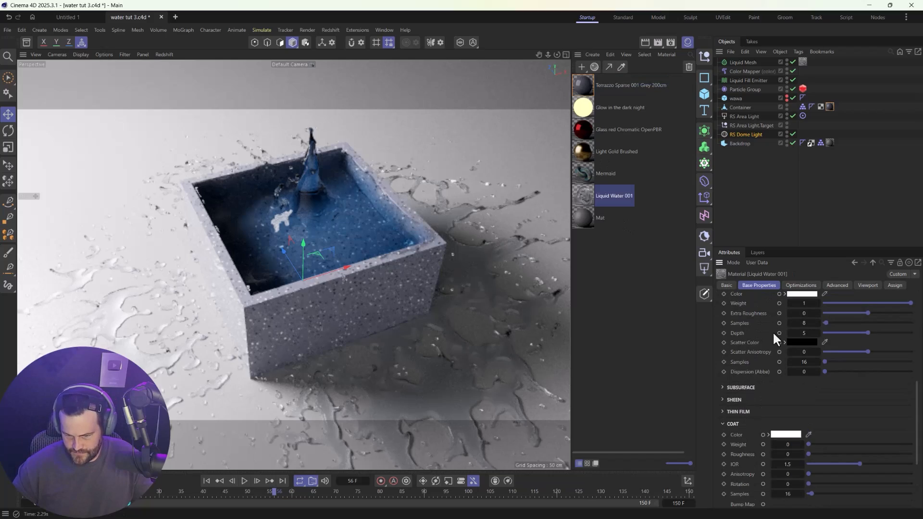
pyautogui.moveTo(860, 334)
pyautogui.mouseDown()
pyautogui.moveTo(832, 330)
pyautogui.moveTo(852, 331)
pyautogui.mouseUp()
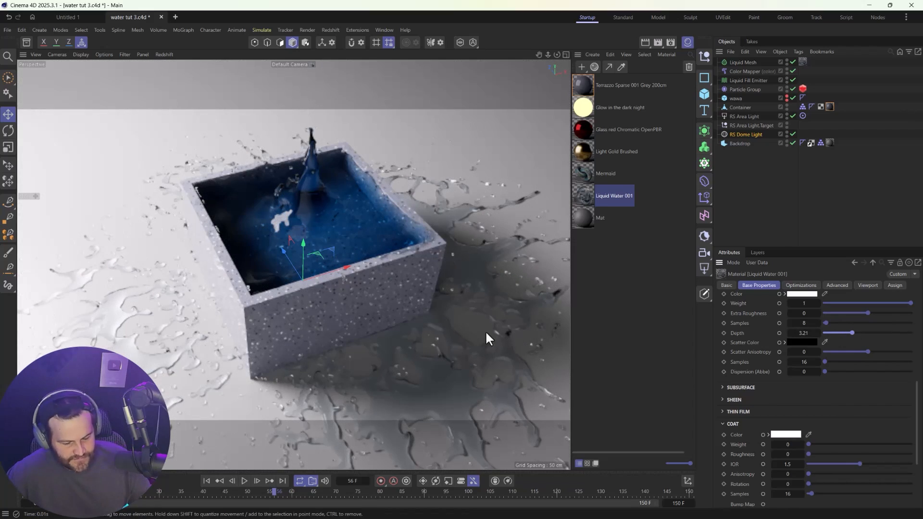
# Add an RS Camera from the perspective view, look through it, and pick its focus distance on the water splash
pyautogui.keyDown('alt'); pyautogui.moveTo(336, 328); pyautogui.dragTo(321, 301); pyautogui.keyUp('alt')
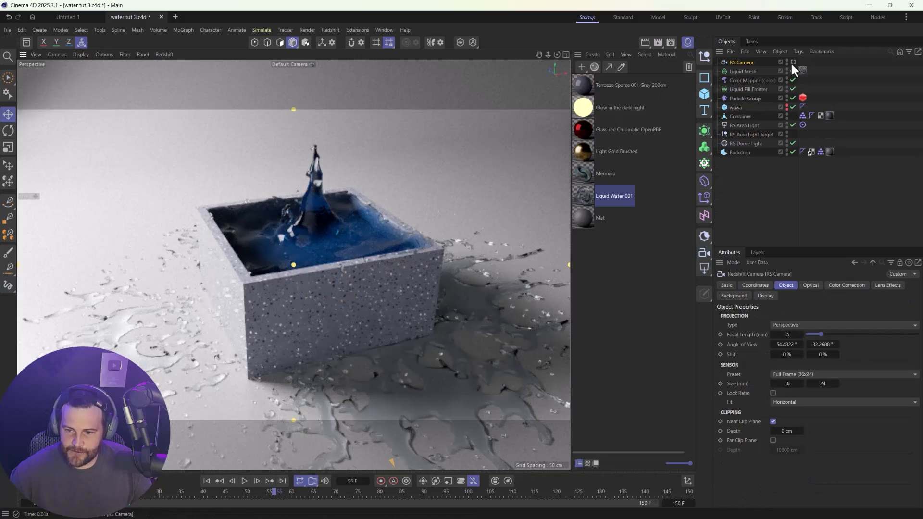
pyautogui.click(792, 62)
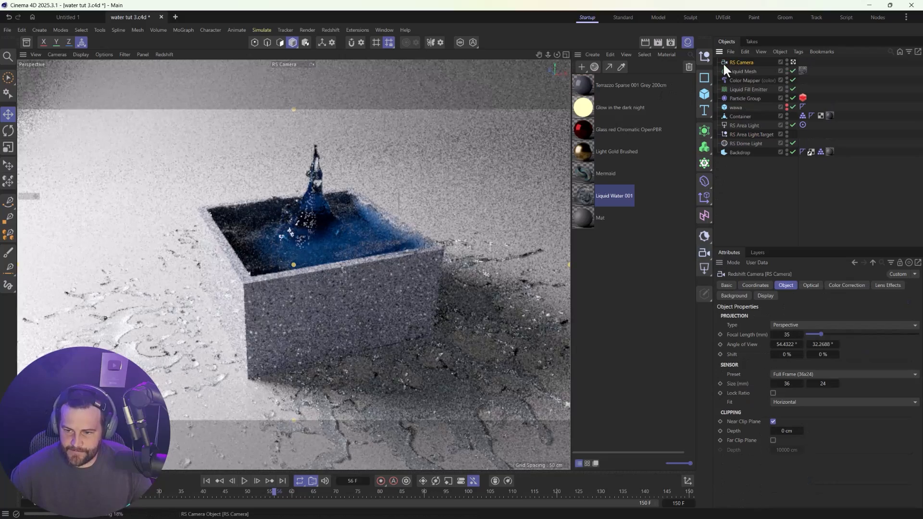
pyautogui.click(811, 285)
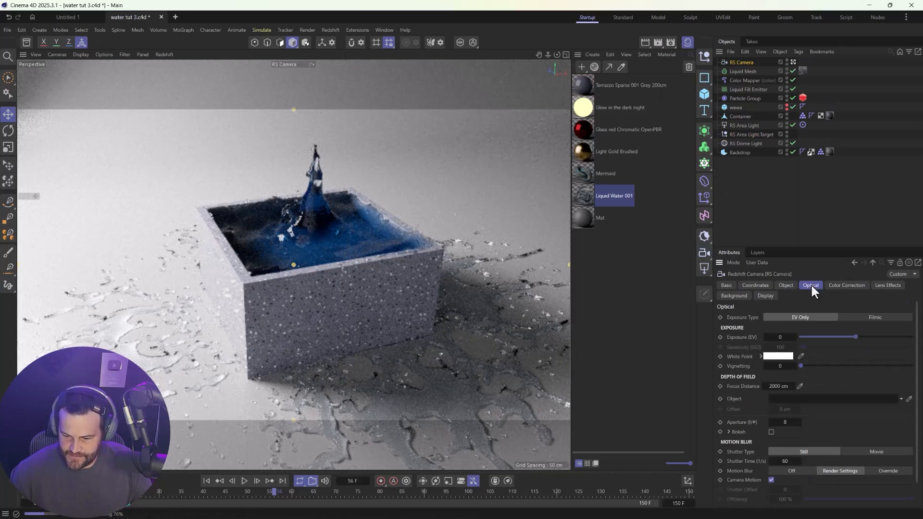
pyautogui.click(799, 386)
pyautogui.click(312, 231)
# Enable bokeh on the RS Camera and try an aperture of 0.01
pyautogui.doubleClick(783, 422)
pyautogui.write('45.7875 c')
pyautogui.press('Return')
pyautogui.doubleClick(783, 422)
pyautogui.write('0.01')
pyautogui.press('Return')
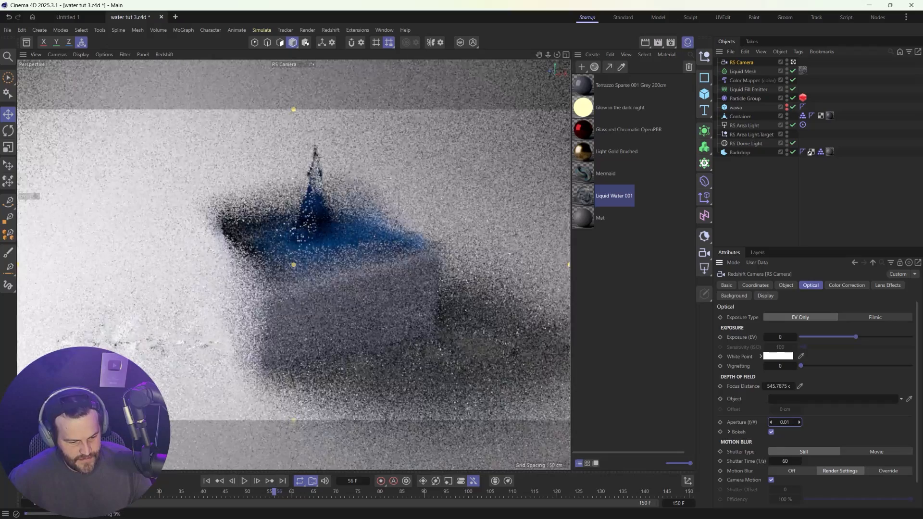
# Try an aperture of 0.11 on the RS Camera, and settle on 0.34 for a subtler depth of field
pyautogui.doubleClick(783, 422)
pyautogui.write('0.11')
pyautogui.press('Return')
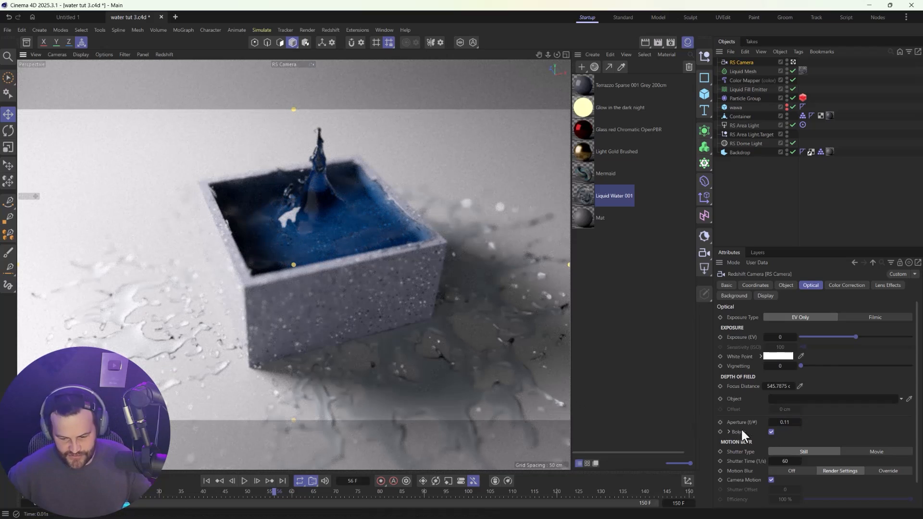
pyautogui.moveTo(781, 422); pyautogui.dragTo(792, 422)
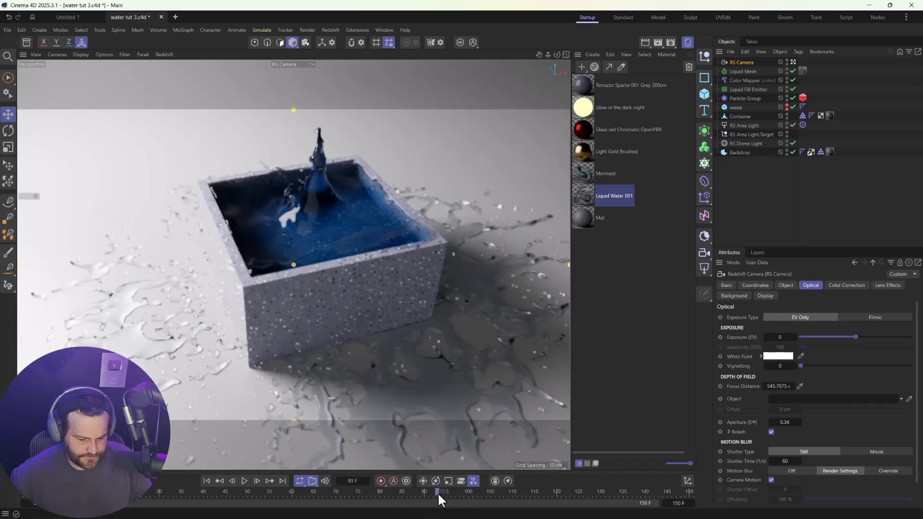
# Return the animation to frame 0 and review the Liquid Fill Emitter's emission and liquid properties
pyautogui.click(207, 480)
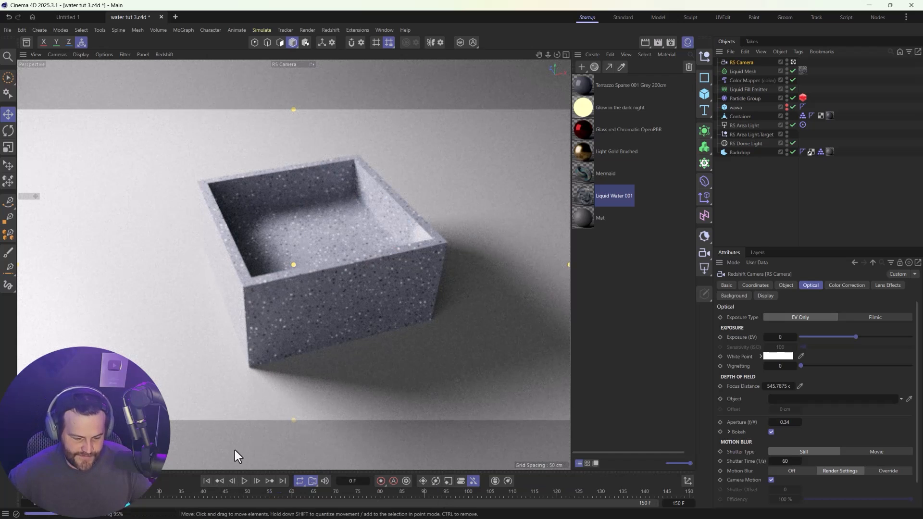
pyautogui.click(747, 197)
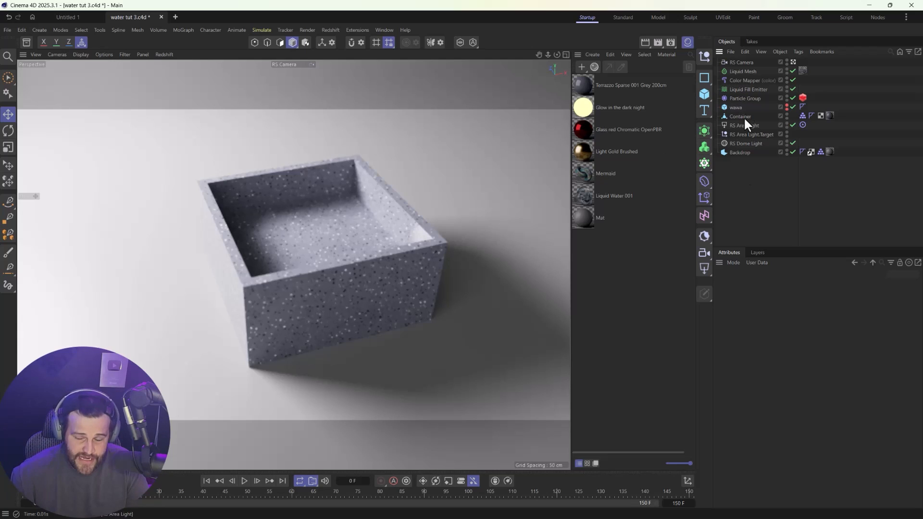
pyautogui.click(740, 90)
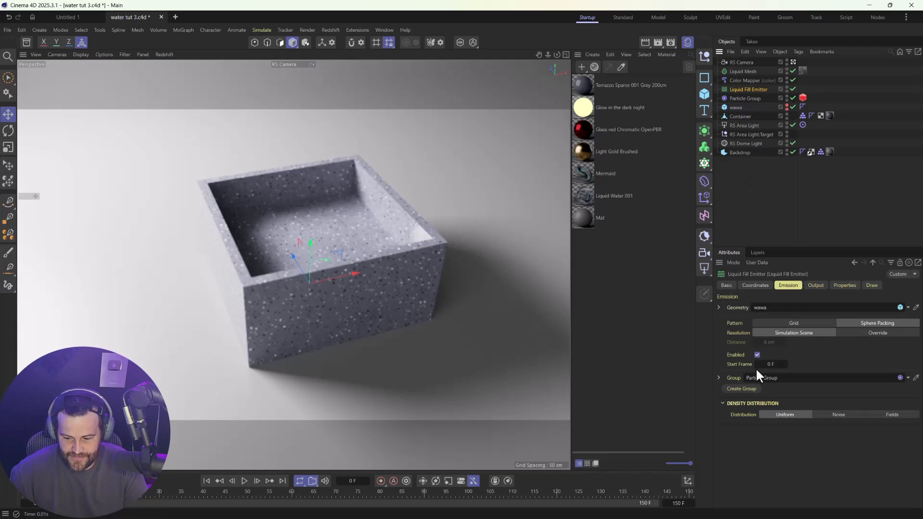
pyautogui.click(832, 285)
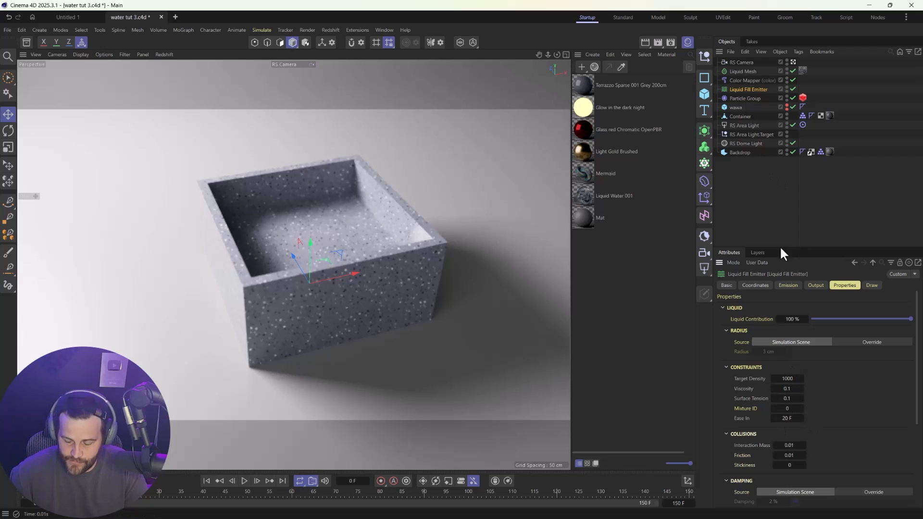
# Review the project's particle and liquid simulation settings, including the liquid's default radius and iterations
pyautogui.hotkey('ctrl', 'd')
pyautogui.click(882, 285)
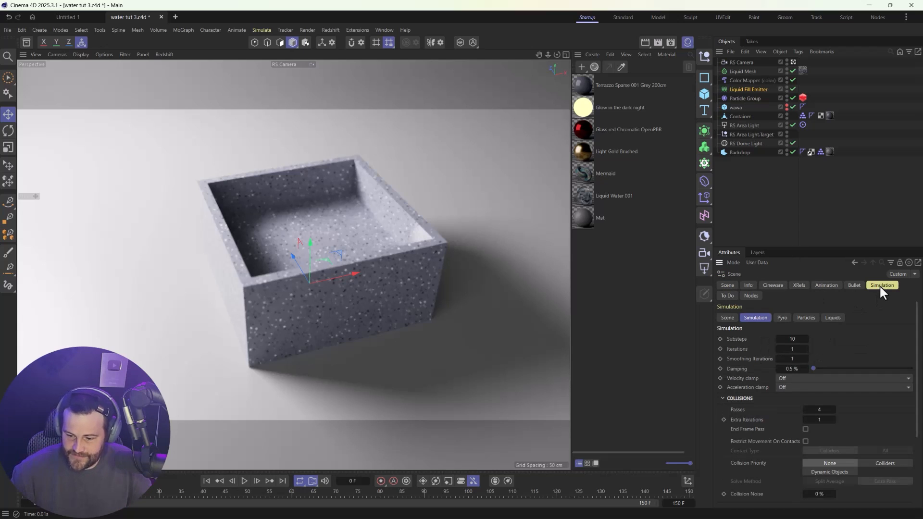
pyautogui.click(806, 318)
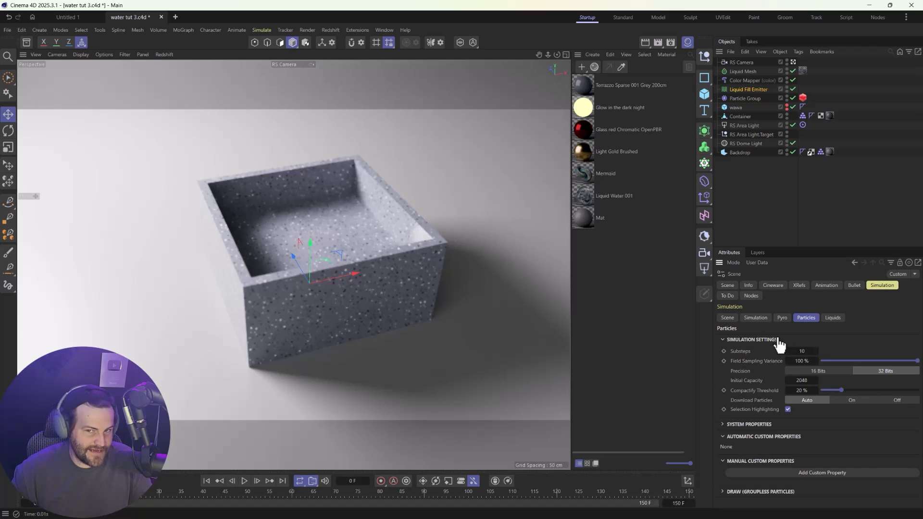
pyautogui.click(831, 318)
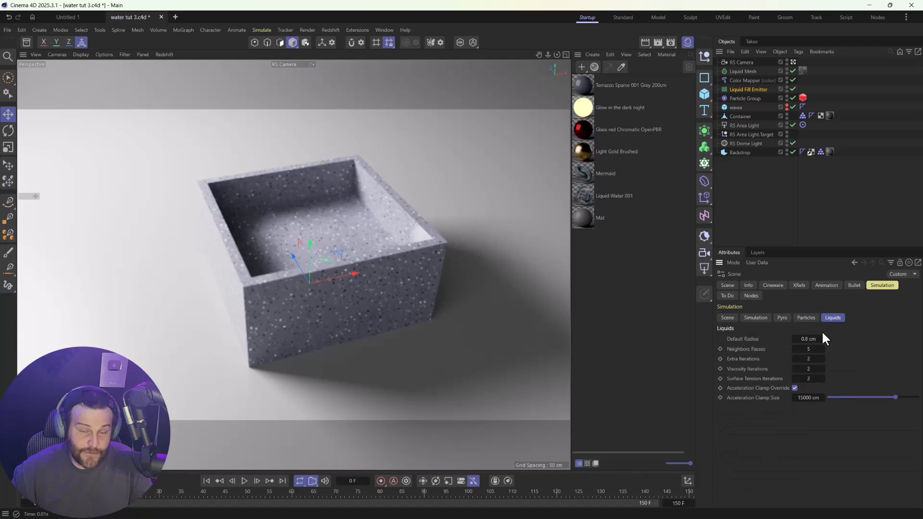